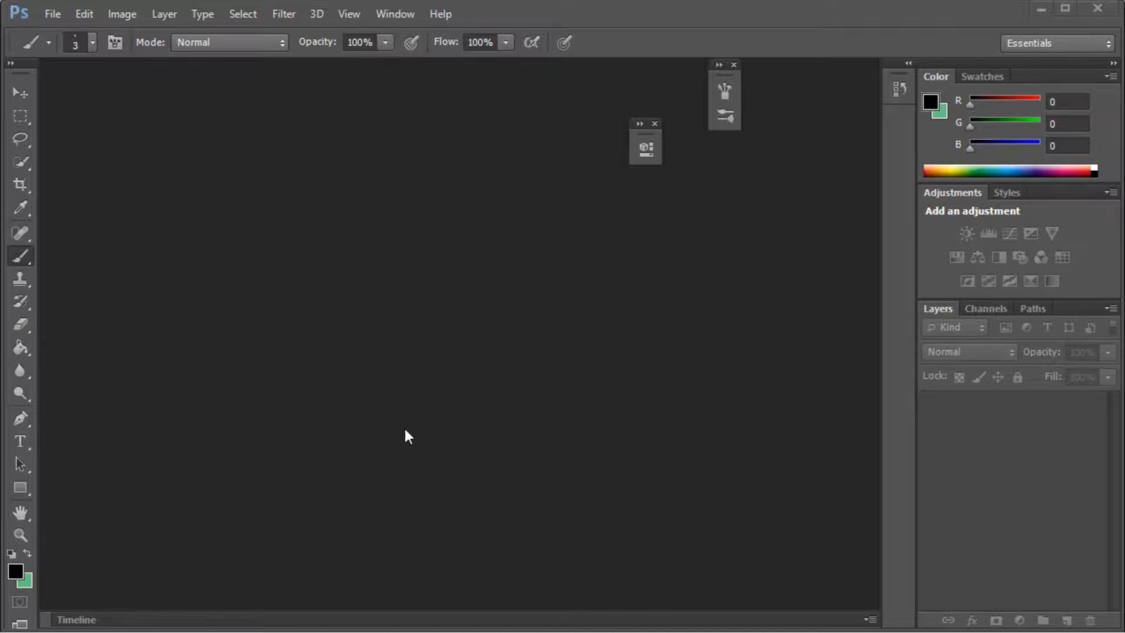
# - Open pexels-photo-920386.jpeg in Camera Raw and reset its Basic adjustments to the defaults
pyautogui.click(58, 17)
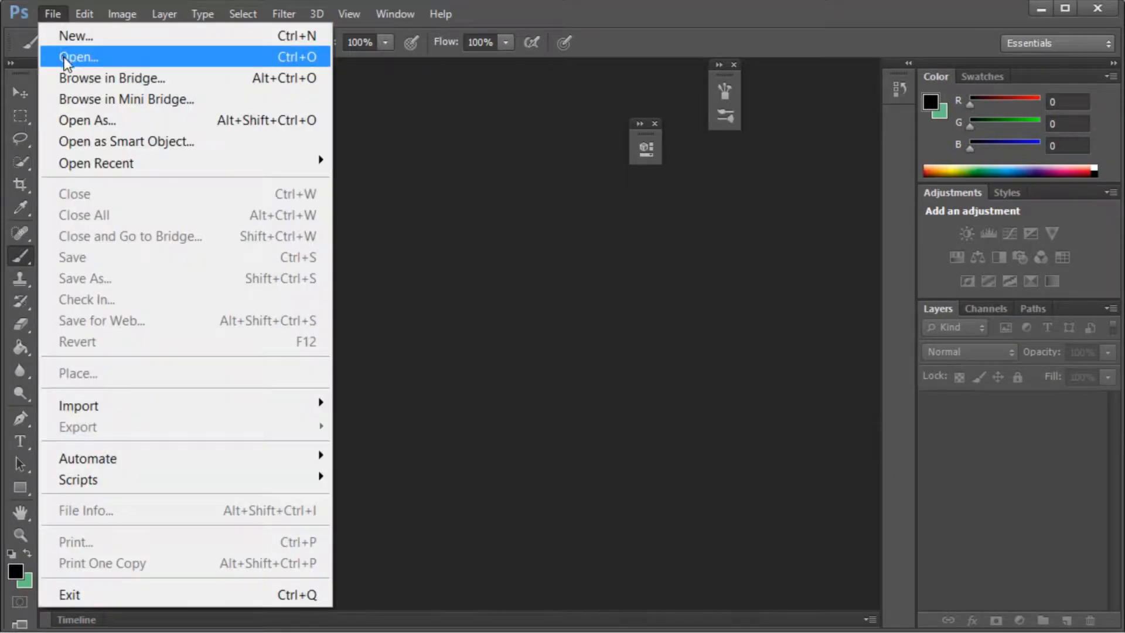
pyautogui.click(65, 56)
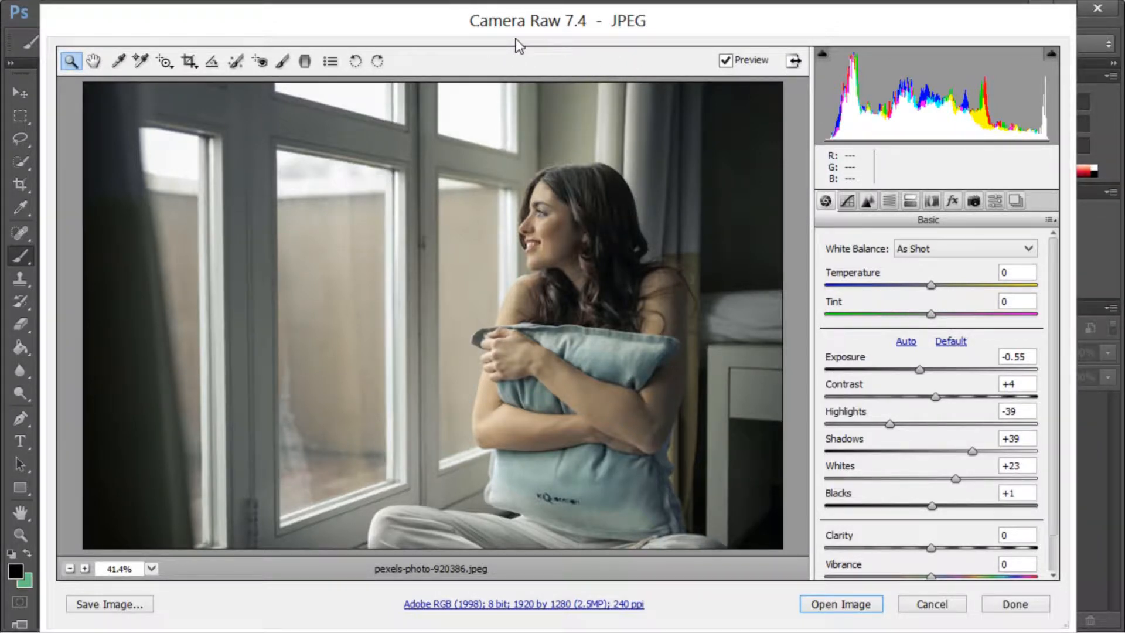
pyautogui.click(950, 343)
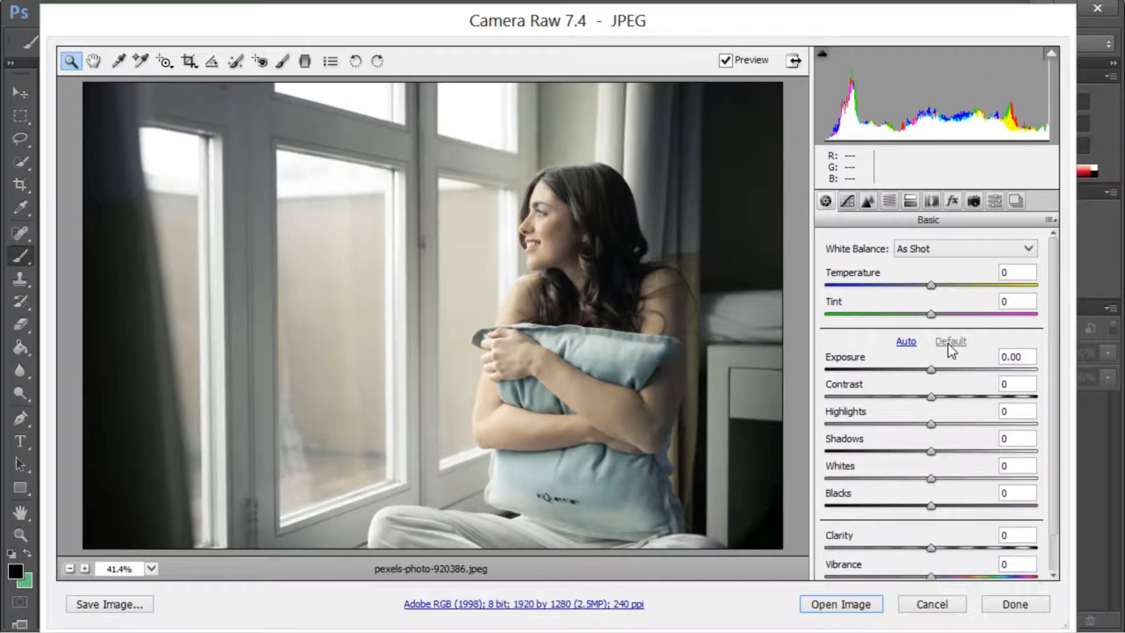
# - Darken and cool the photo with Temperature -18, Tint -2, Exposure -1.65, Contrast +28, Highlights +80, Shadows -8 and Blacks +3, and open it
pyautogui.moveTo(930, 369); pyautogui.dragTo(896, 372)
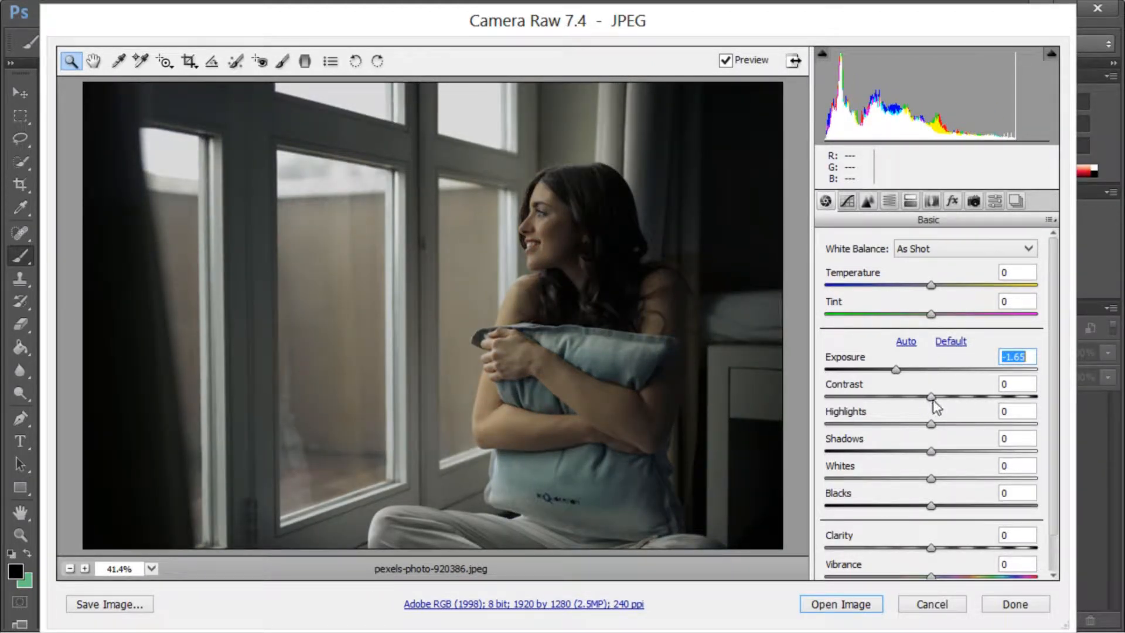
pyautogui.moveTo(930, 397); pyautogui.dragTo(955, 392)
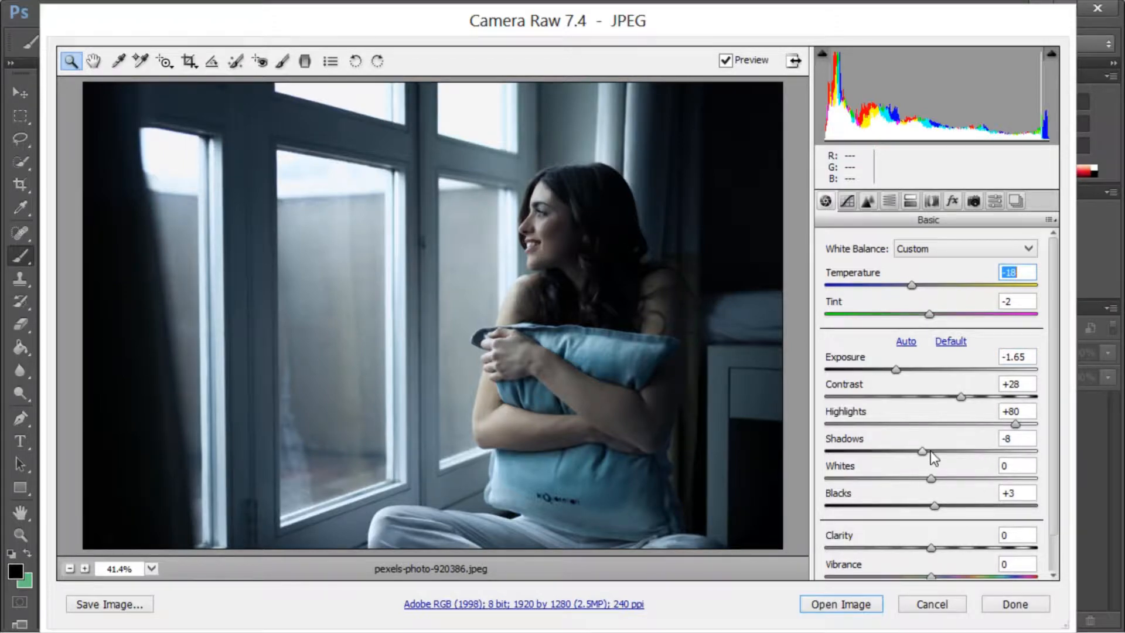
pyautogui.click(847, 608)
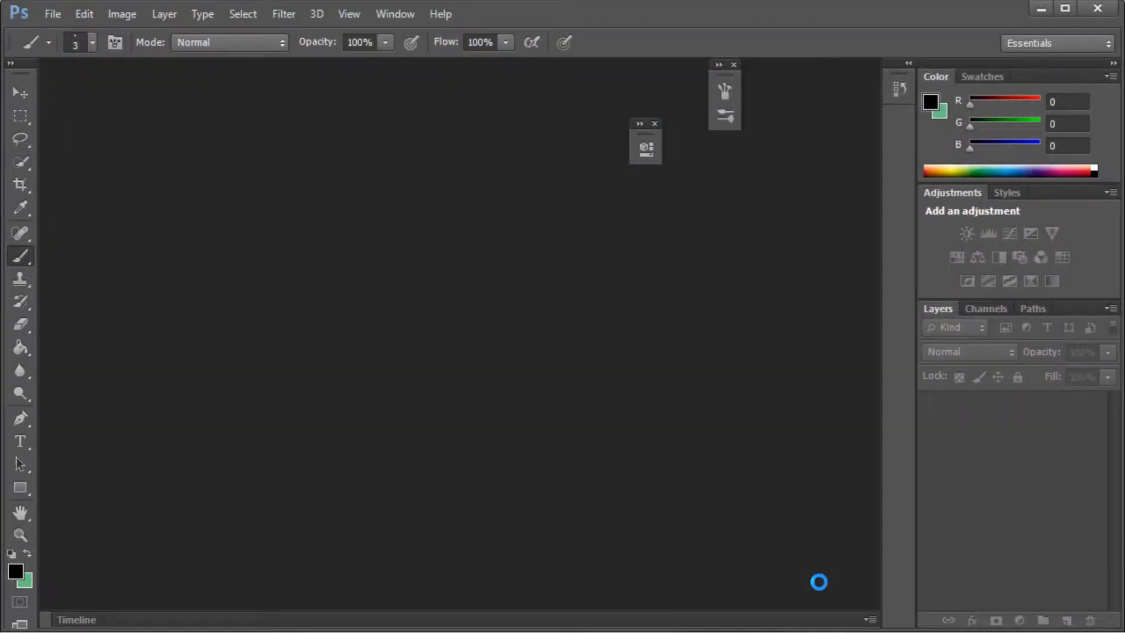
pyautogui.click(624, 341)
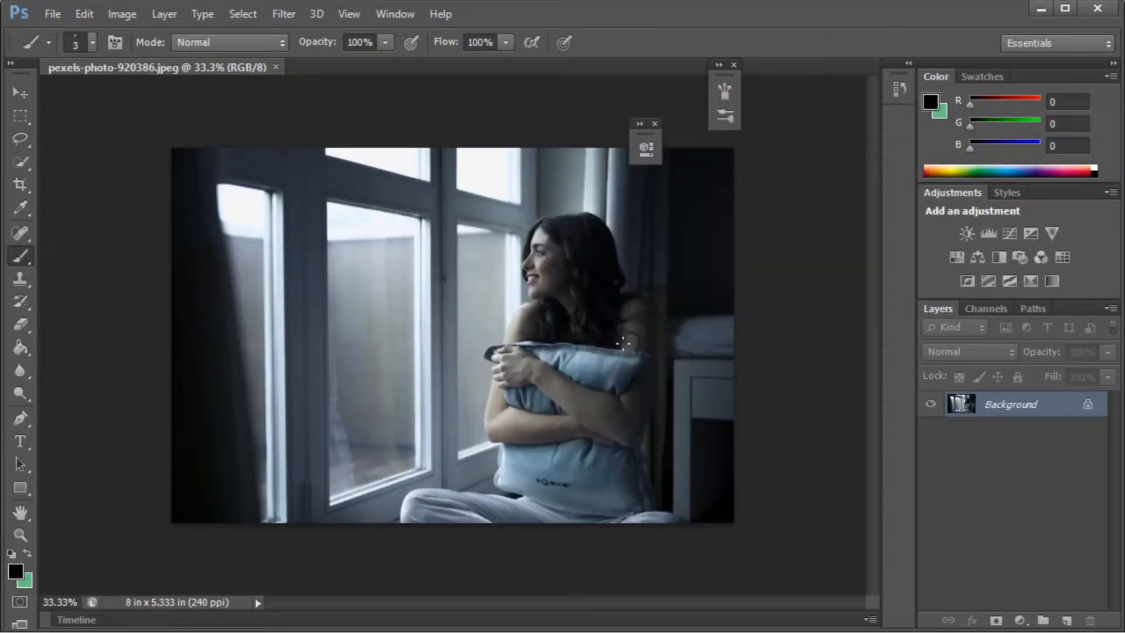
pyautogui.hotkey('ctrl', '+')
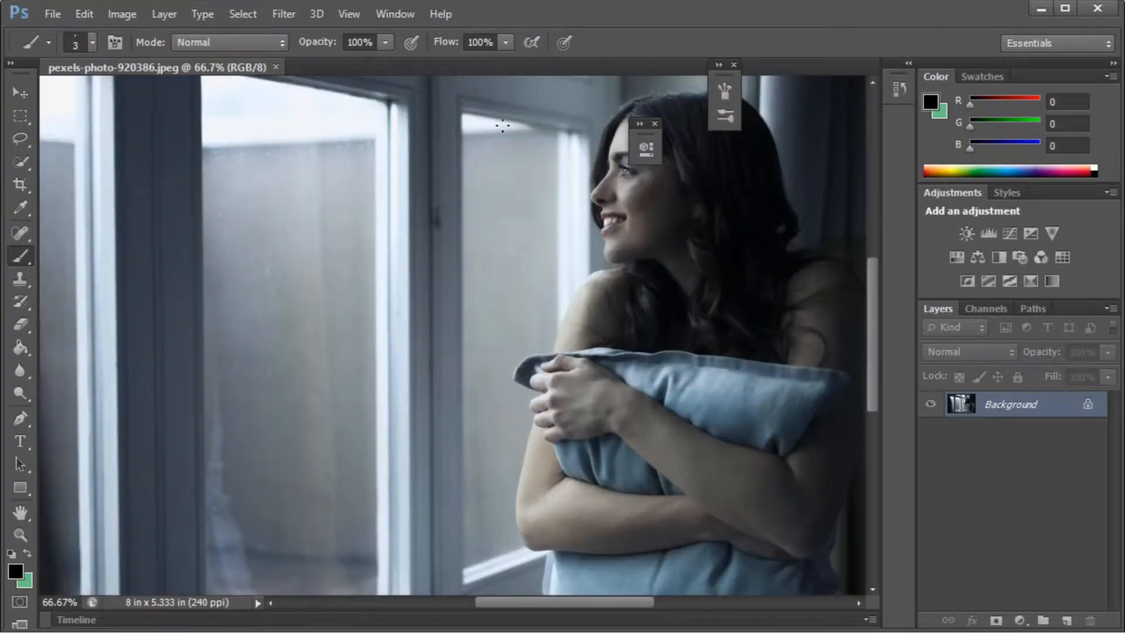
pyautogui.hotkey('ctrl', '-')
pyautogui.hotkey('ctrl', '-')
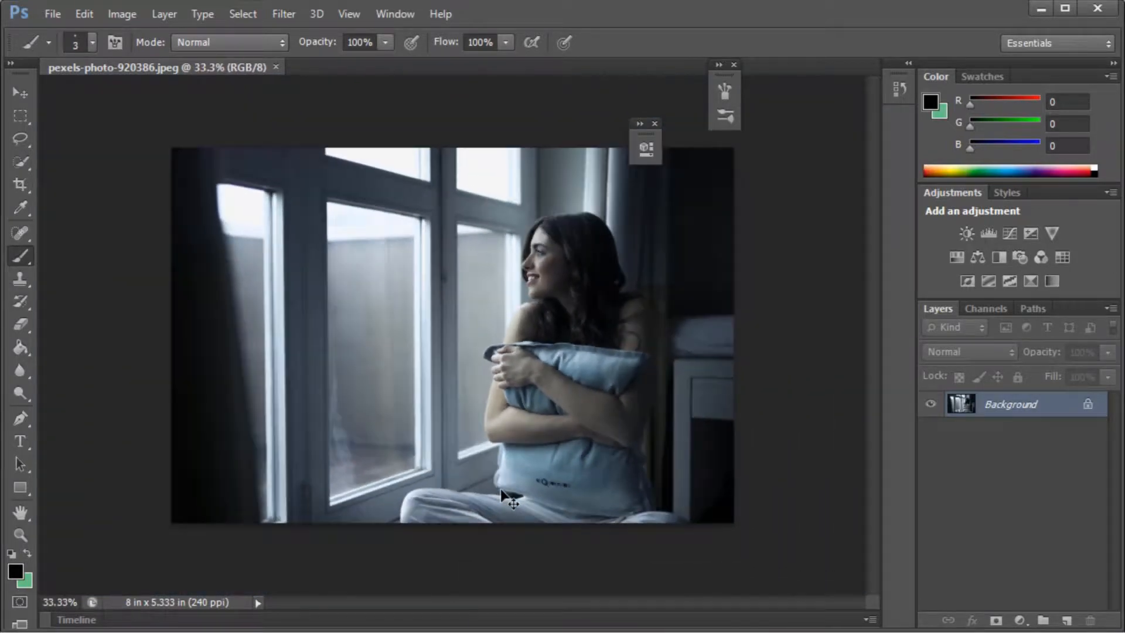
# - Trace the outer edge of the woman's arm with the Pen tool from the elbow up to the hand
pyautogui.click(20, 419)
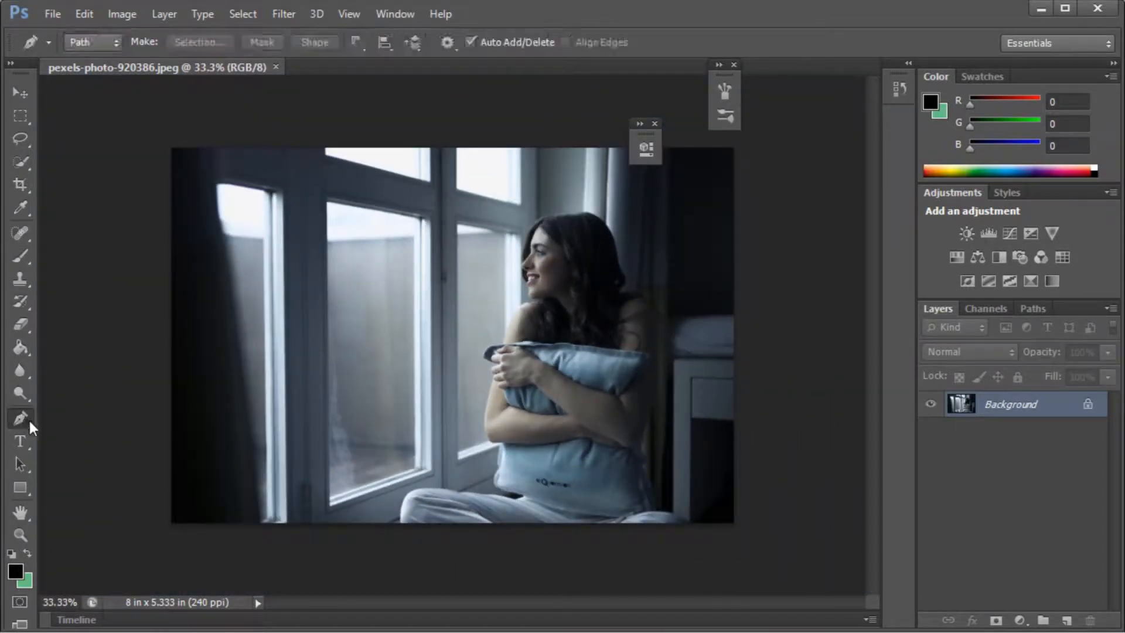
pyautogui.rightClick(22, 422)
pyautogui.click(71, 417)
pyautogui.hotkey('ctrl', '+')
pyautogui.hotkey('ctrl', '+')
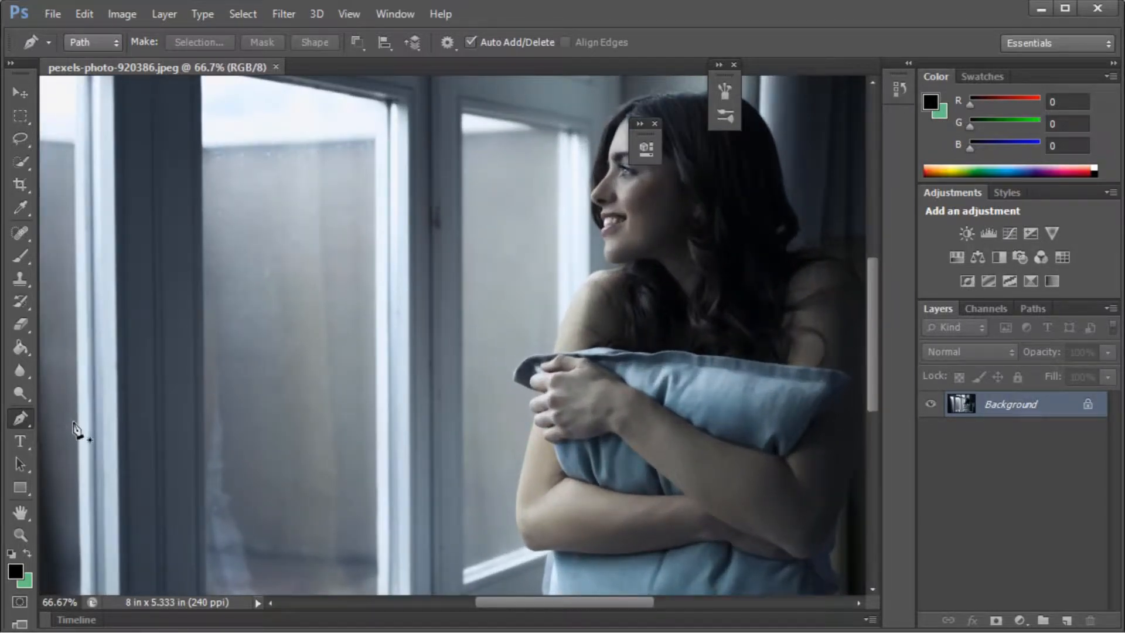
pyautogui.hotkey('ctrl', '+')
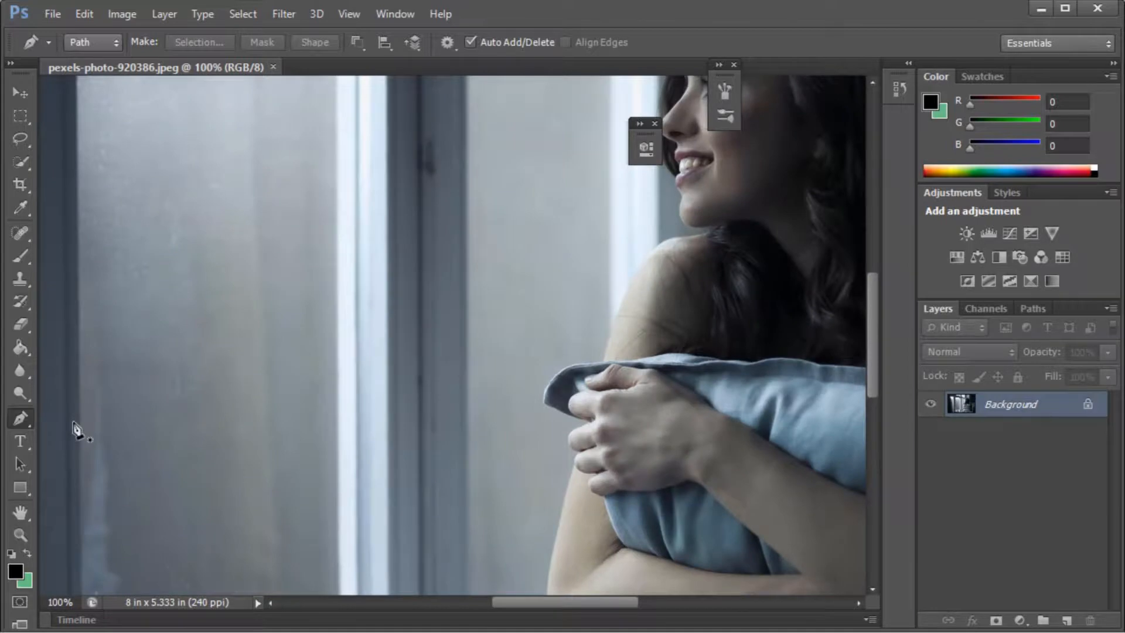
pyautogui.moveTo(873, 322); pyautogui.dragTo(870, 364)
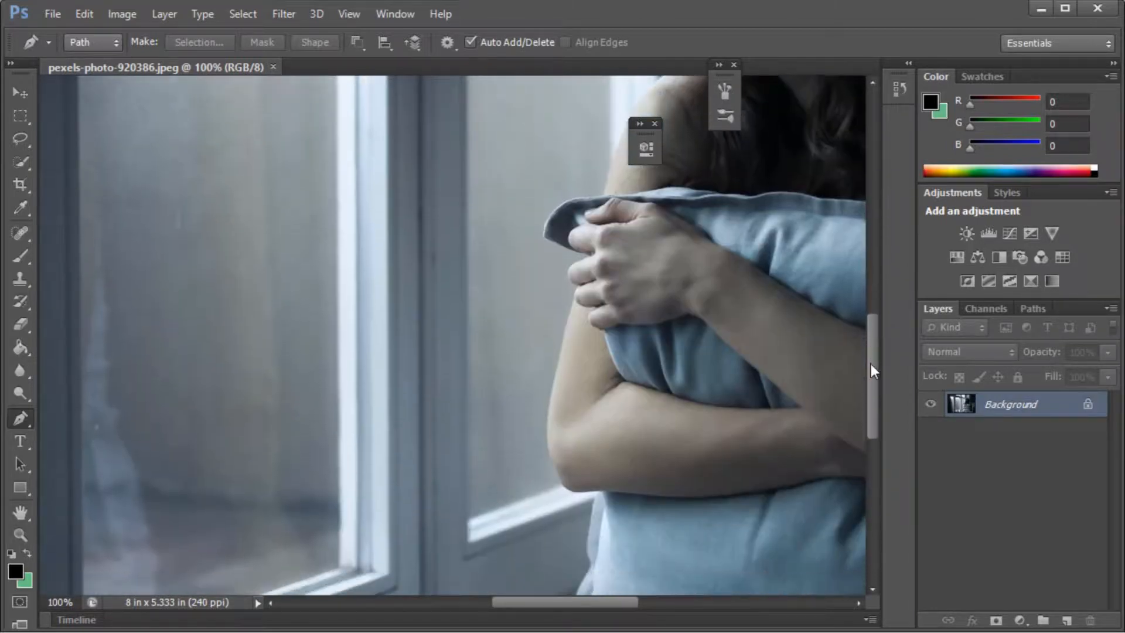
pyautogui.click(562, 486)
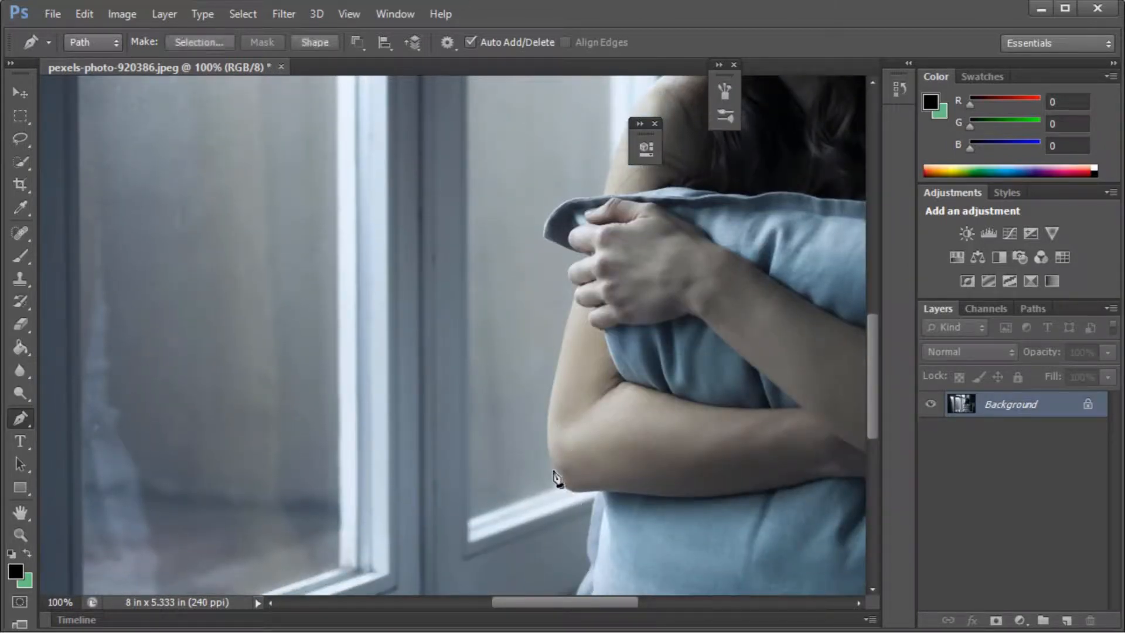
pyautogui.click(554, 471)
pyautogui.click(548, 457)
pyautogui.click(547, 436)
pyautogui.click(549, 406)
pyautogui.click(552, 385)
pyautogui.click(557, 364)
pyautogui.click(561, 344)
pyautogui.click(567, 328)
pyautogui.click(570, 311)
pyautogui.click(572, 301)
# - Continue the path around the outer edge of the fingers up to the pillow corner
pyautogui.hotkey('ctrl', '+')
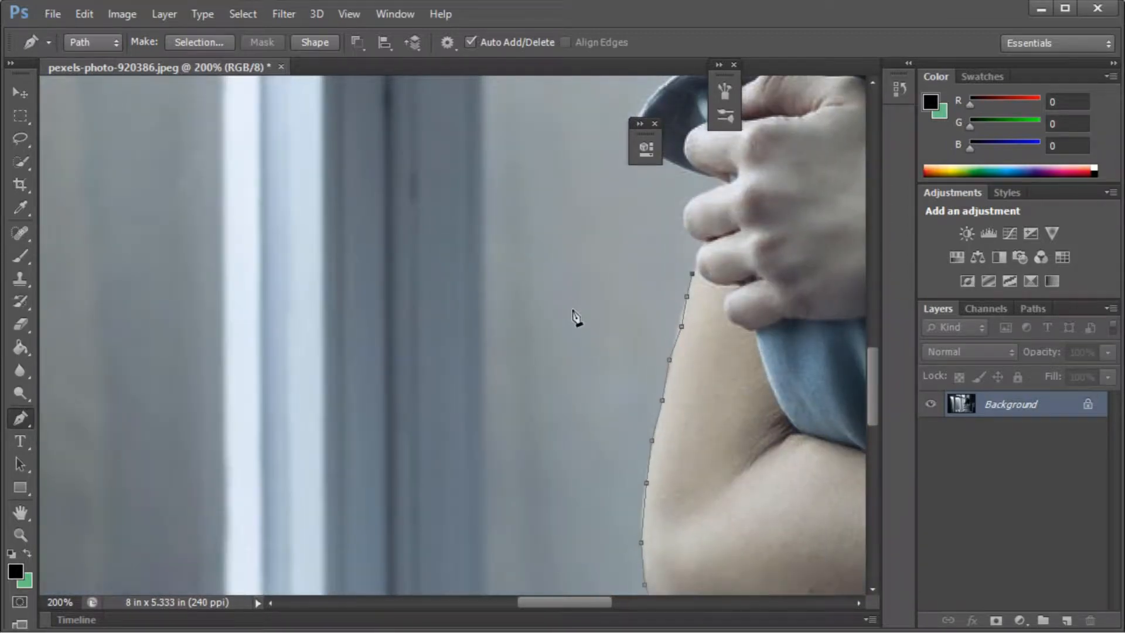
pyautogui.moveTo(870, 386); pyautogui.dragTo(876, 358)
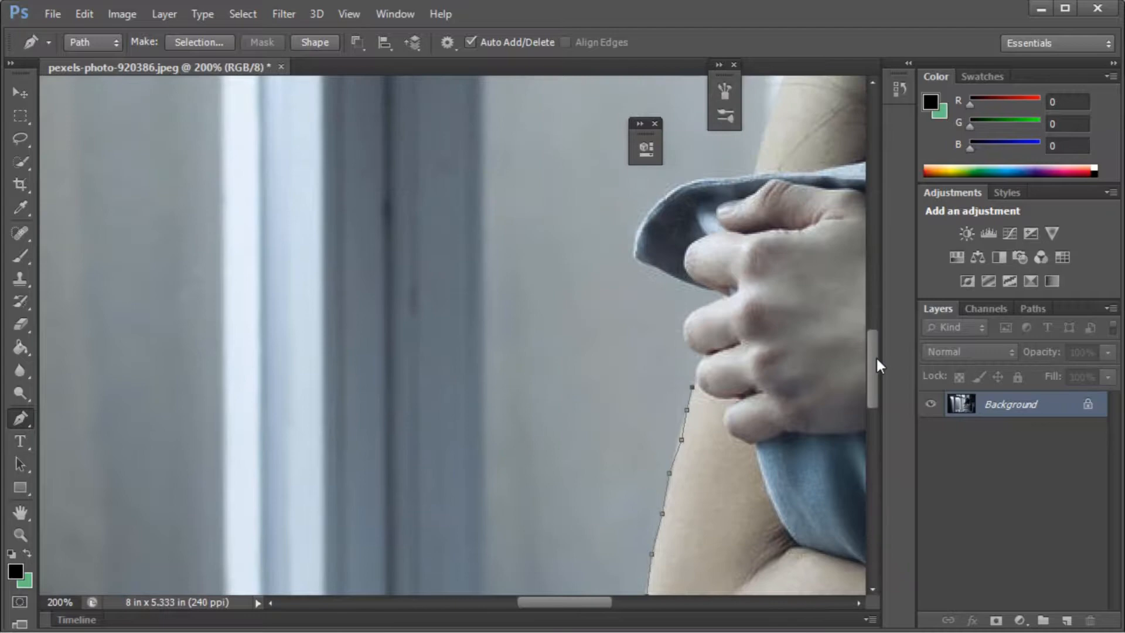
pyautogui.click(701, 357)
pyautogui.click(691, 348)
pyautogui.click(685, 334)
pyautogui.click(685, 321)
pyautogui.click(693, 309)
pyautogui.click(709, 302)
pyautogui.click(726, 295)
# - Continue the path around the pillow's protruding corner and along its upper edge to the upper arm
pyautogui.click(692, 283)
pyautogui.click(674, 274)
pyautogui.click(656, 266)
pyautogui.click(643, 261)
pyautogui.click(636, 251)
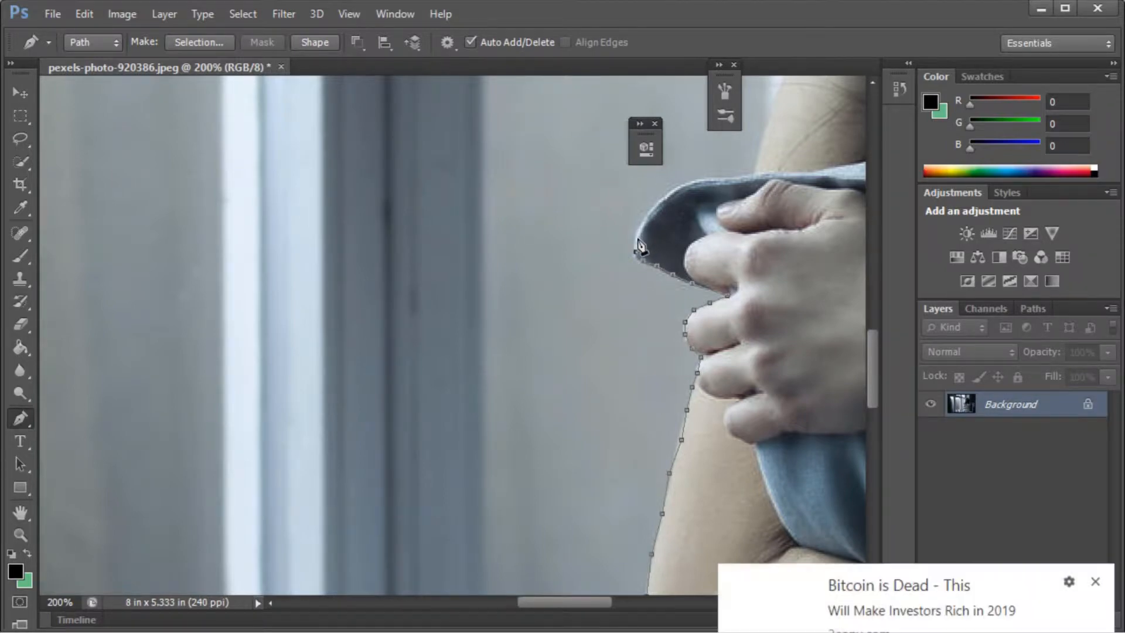
pyautogui.click(636, 237)
pyautogui.click(1094, 582)
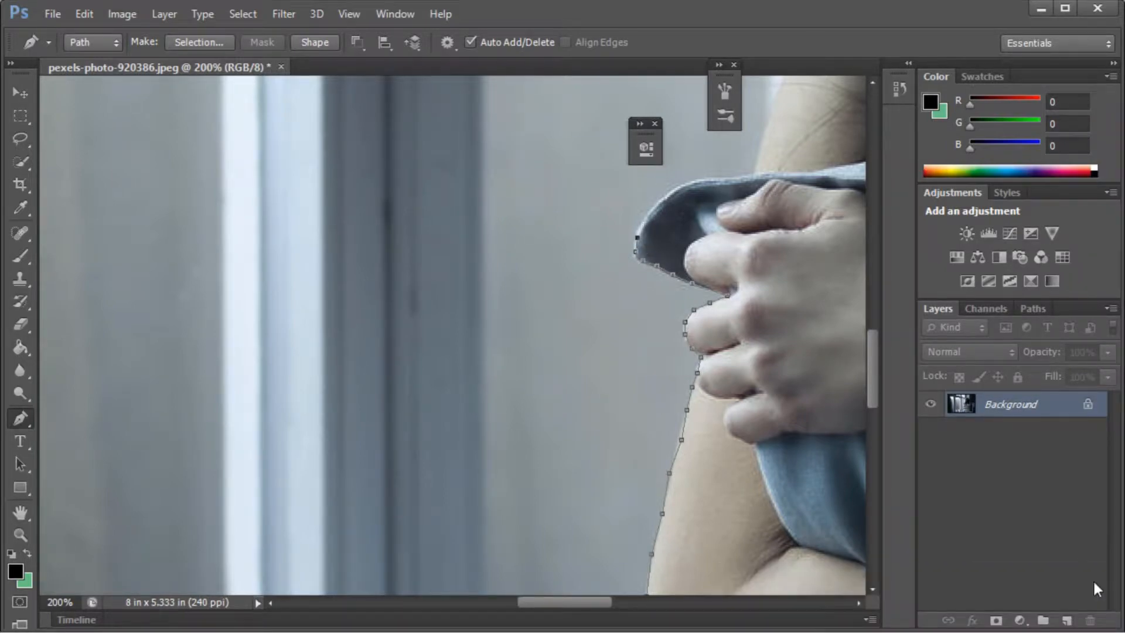
pyautogui.click(643, 223)
pyautogui.click(659, 205)
pyautogui.click(677, 187)
pyautogui.click(697, 179)
pyautogui.click(722, 176)
pyautogui.click(741, 174)
pyautogui.click(755, 173)
# - Extend the path up the edge of the upper arm to the window frame
pyautogui.moveTo(875, 355); pyautogui.dragTo(878, 316)
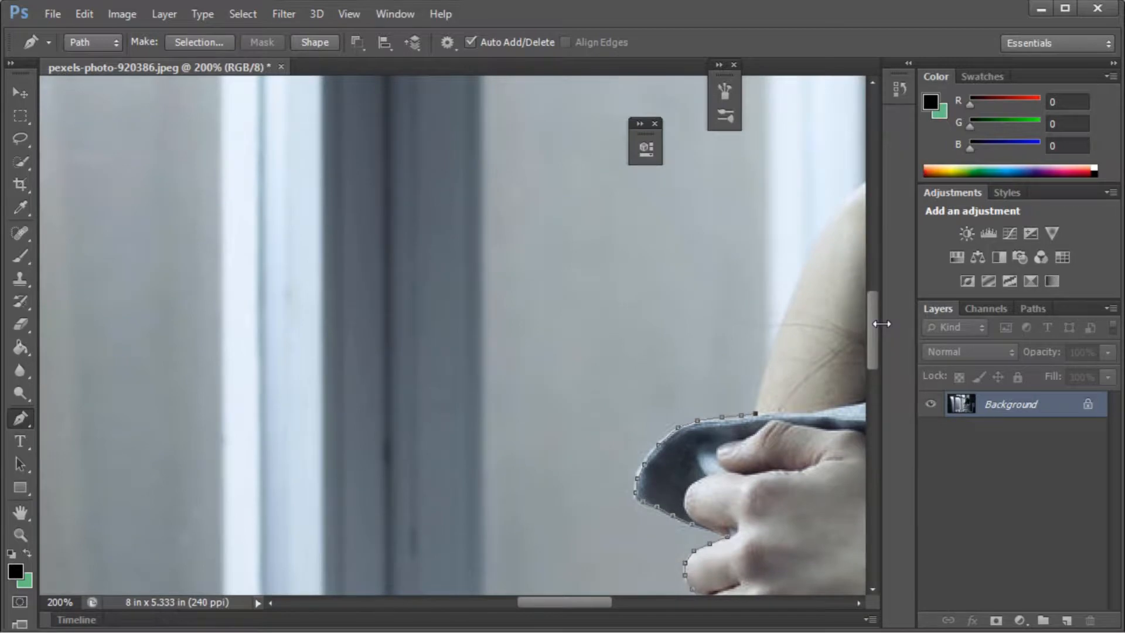
pyautogui.click(759, 399)
pyautogui.click(762, 382)
pyautogui.click(765, 366)
pyautogui.click(769, 355)
# - Continue the path around the corners of the window pane beside the woman and close it at the elbow
pyautogui.moveTo(871, 325); pyautogui.dragTo(866, 238)
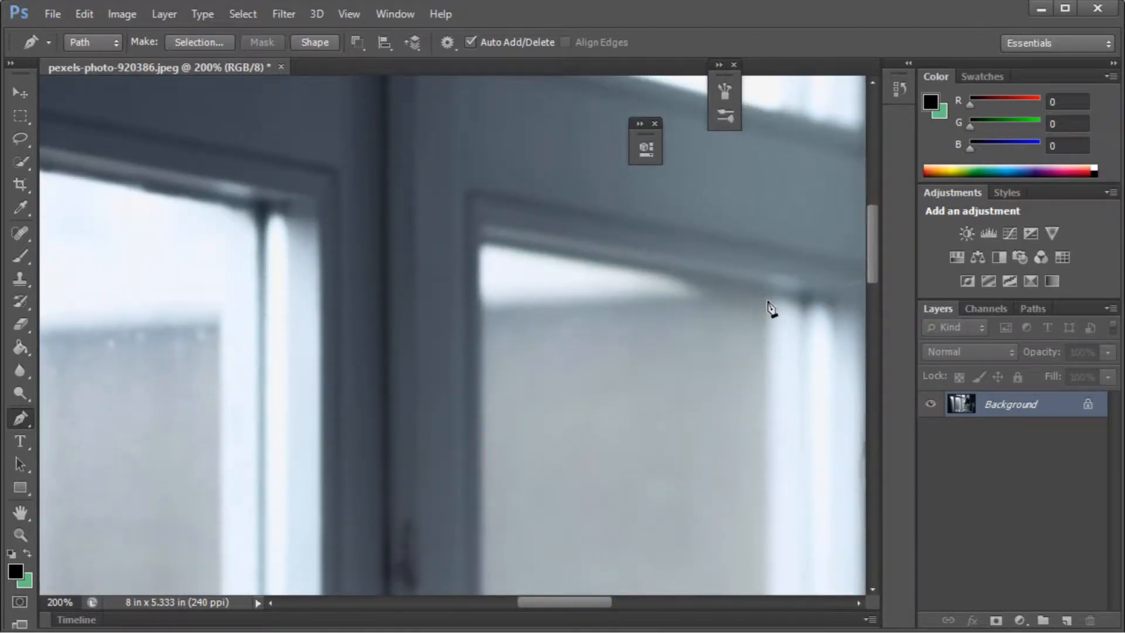
pyautogui.click(768, 297)
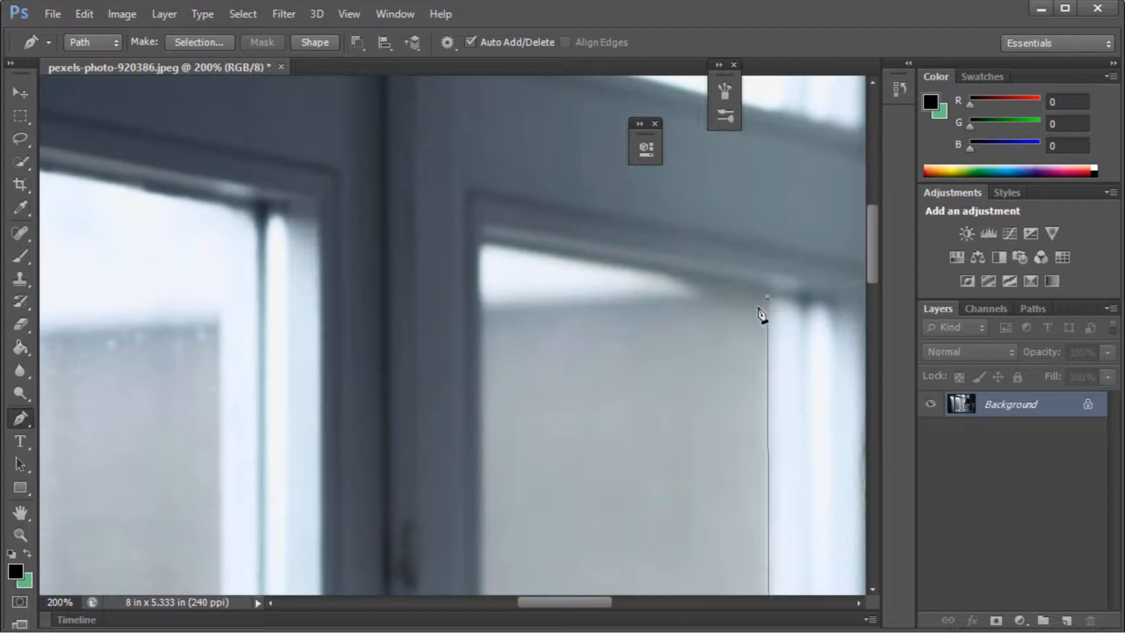
pyautogui.click(476, 246)
pyautogui.moveTo(879, 250); pyautogui.dragTo(854, 410)
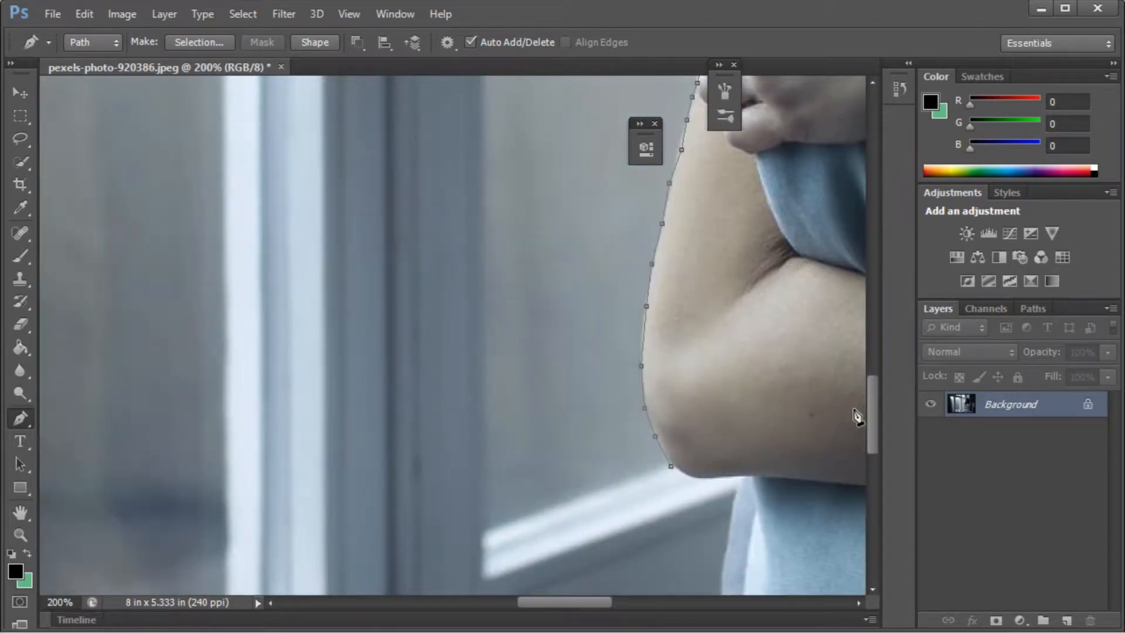
pyautogui.hotkey('ctrl', '-')
pyautogui.hotkey('ctrl', '-')
pyautogui.hotkey('ctrl', '-')
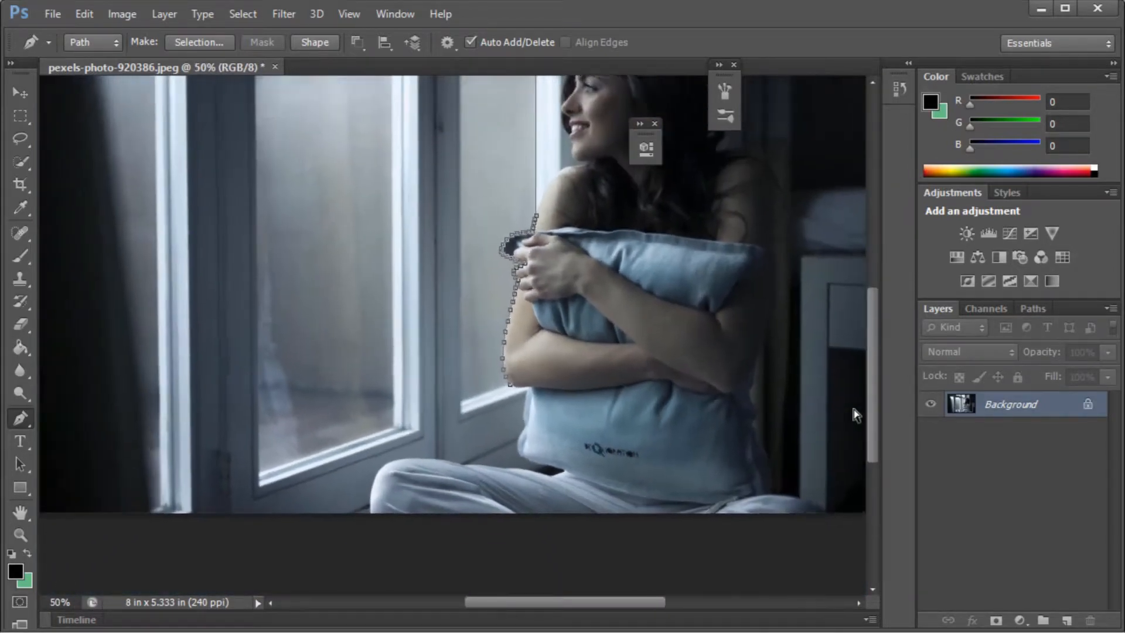
pyautogui.hotkey('ctrl', '+')
pyautogui.hotkey('ctrl', '+')
pyautogui.hotkey('ctrl', '+')
pyautogui.hotkey('ctrl', '+')
pyautogui.scroll(-3, 877, 424)
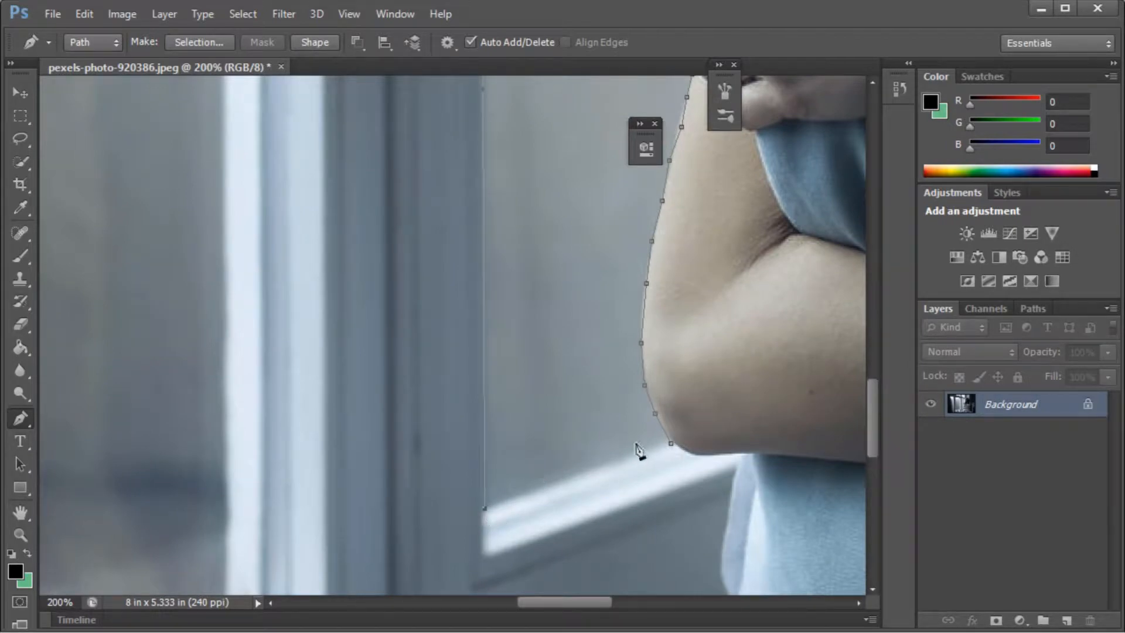
pyautogui.click(670, 444)
# - Outline the remaining glass panes of the window with closed Pen tool paths
pyautogui.hotkey('ctrl', '-')
pyautogui.hotkey('ctrl', '-')
pyautogui.hotkey('ctrl', '-')
pyautogui.hotkey('ctrl', '-')
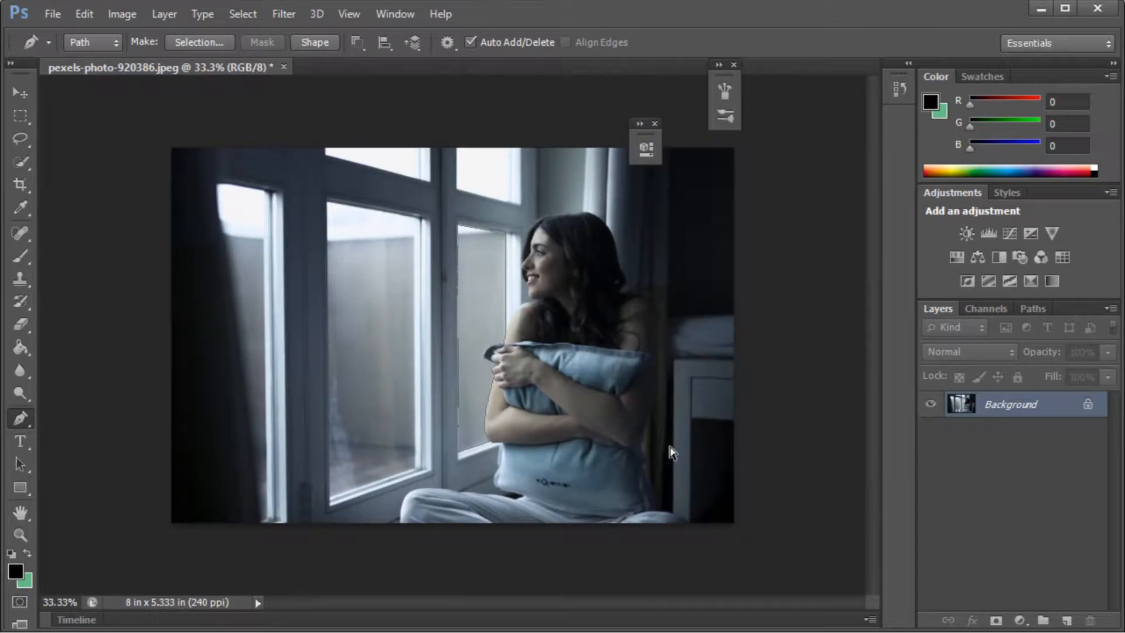
pyautogui.click(397, 288)
pyautogui.click(394, 369)
pyautogui.click(339, 317)
pyautogui.click(396, 285)
pyautogui.hotkey('ctrl', '+')
pyautogui.hotkey('ctrl', '+')
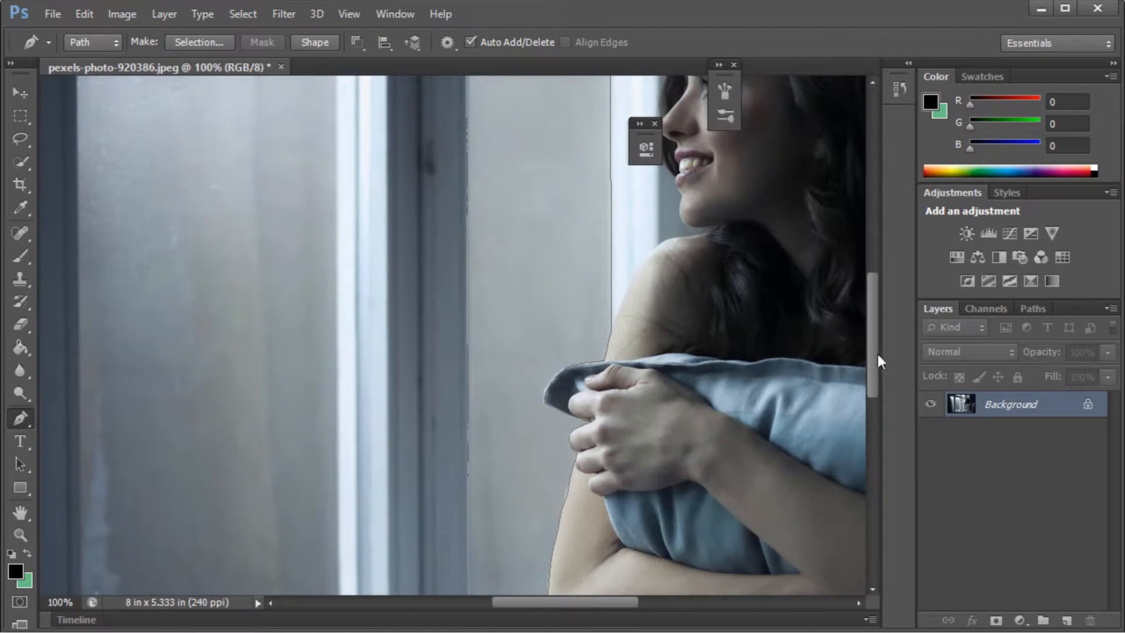
pyautogui.moveTo(877, 359); pyautogui.dragTo(872, 382)
pyautogui.moveTo(545, 606); pyautogui.dragTo(494, 607)
pyautogui.hotkey('ctrl', '-')
pyautogui.hotkey('ctrl', '-')
pyautogui.hotkey('ctrl', '-')
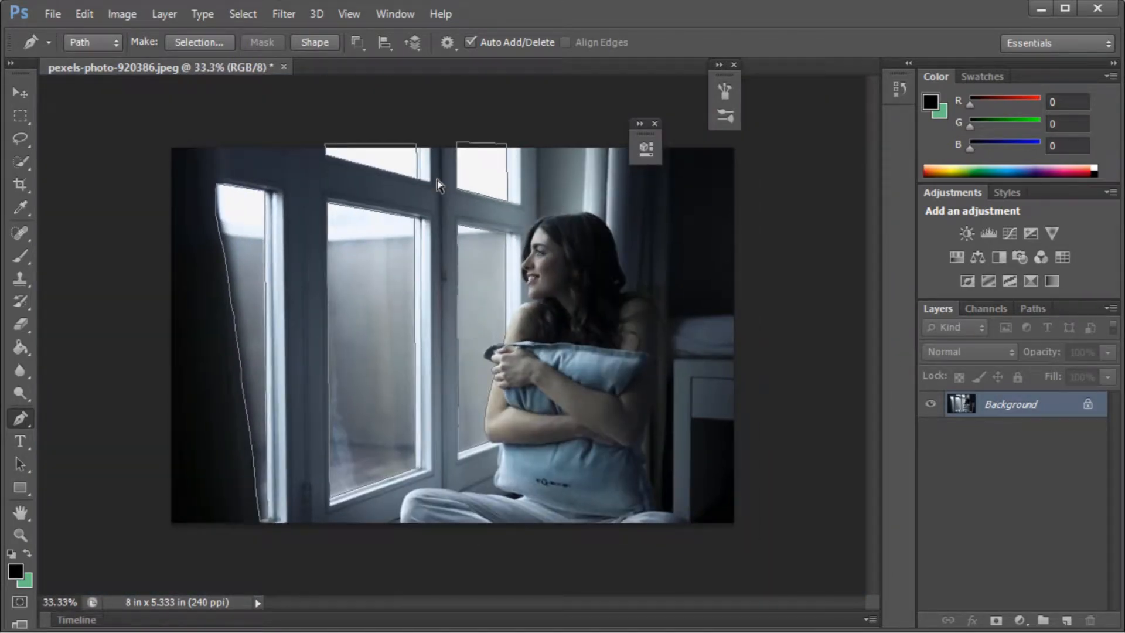
# - Convert the Background into a regular layer and apply a vector mask from the paths that hides the window panes
pyautogui.doubleClick(1061, 407)
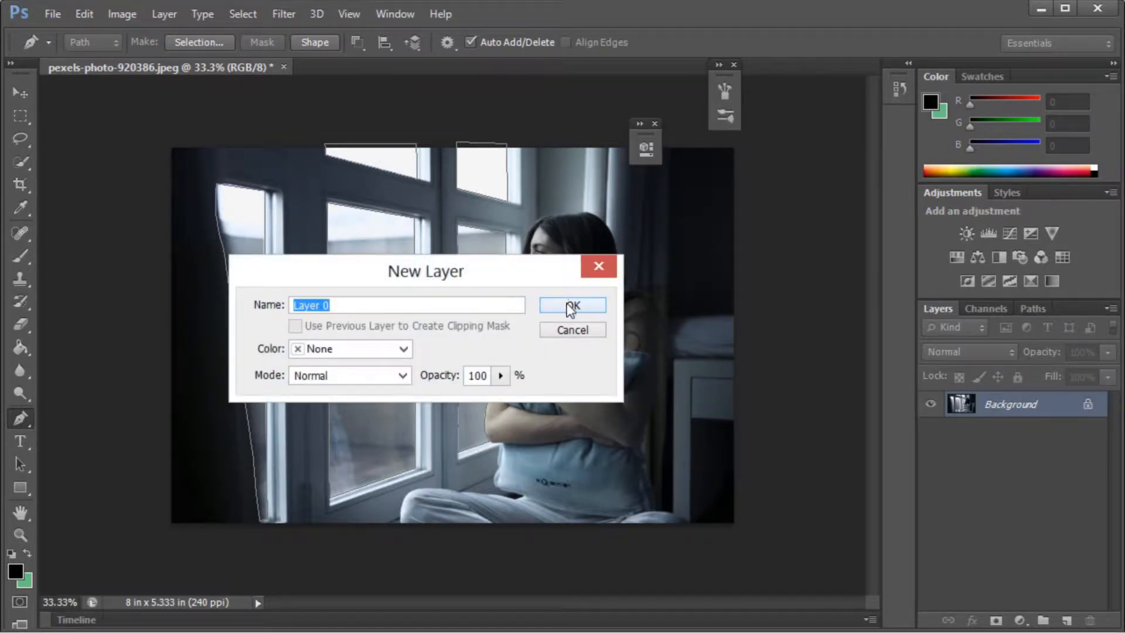
pyautogui.click(569, 309)
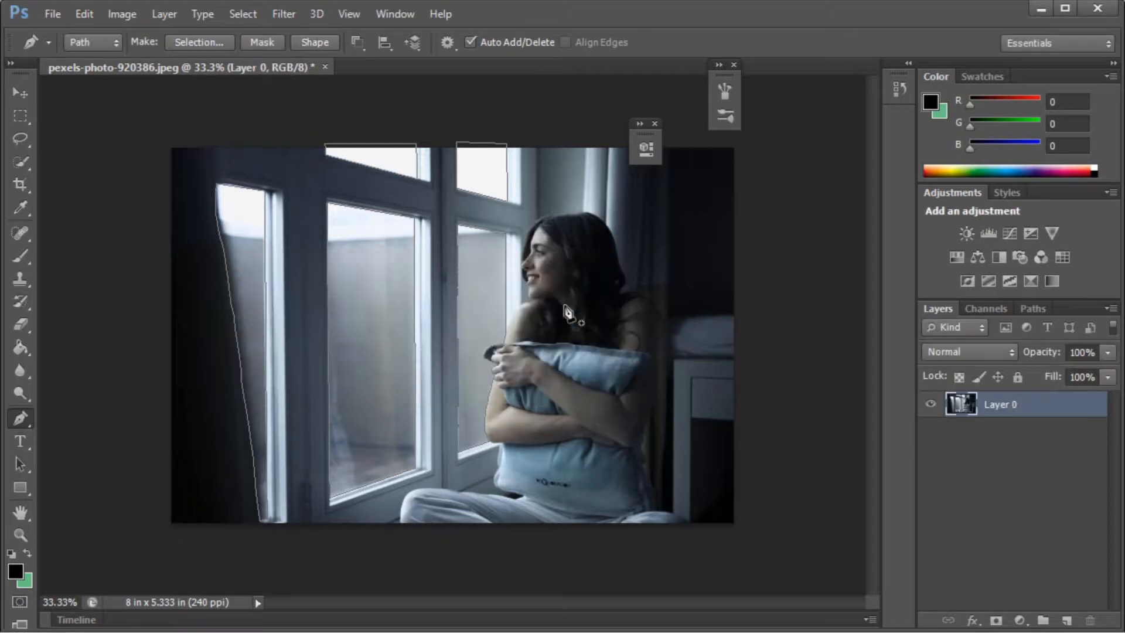
pyautogui.click(261, 42)
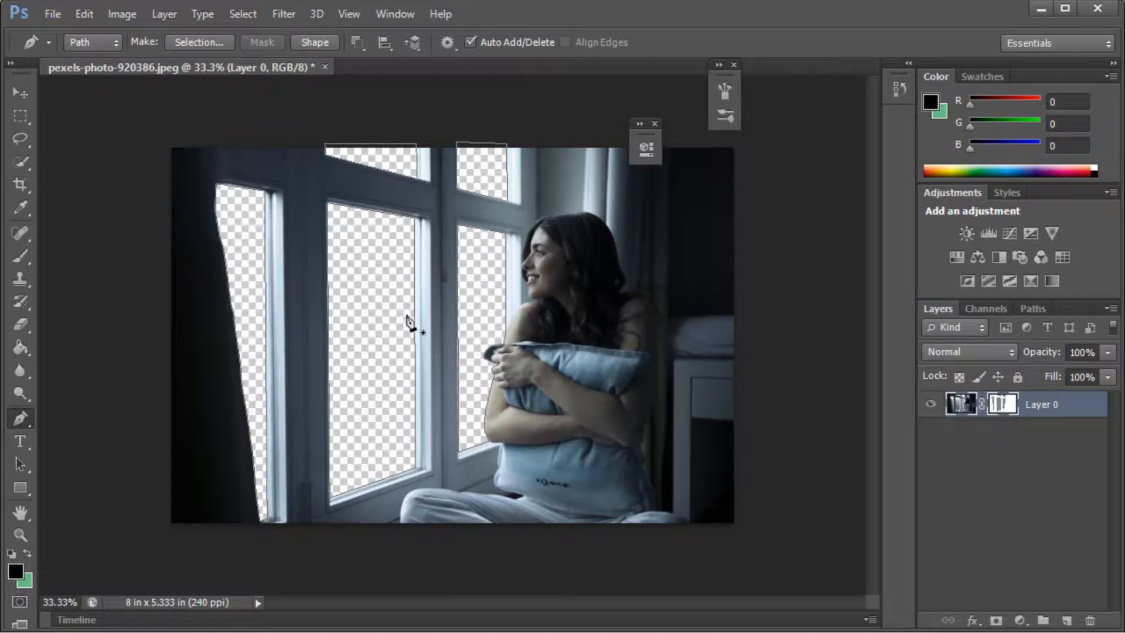
# - Hide the path outlines by switching to the Rectangular Marquee tool, and activate the Move tool
pyautogui.click(20, 115)
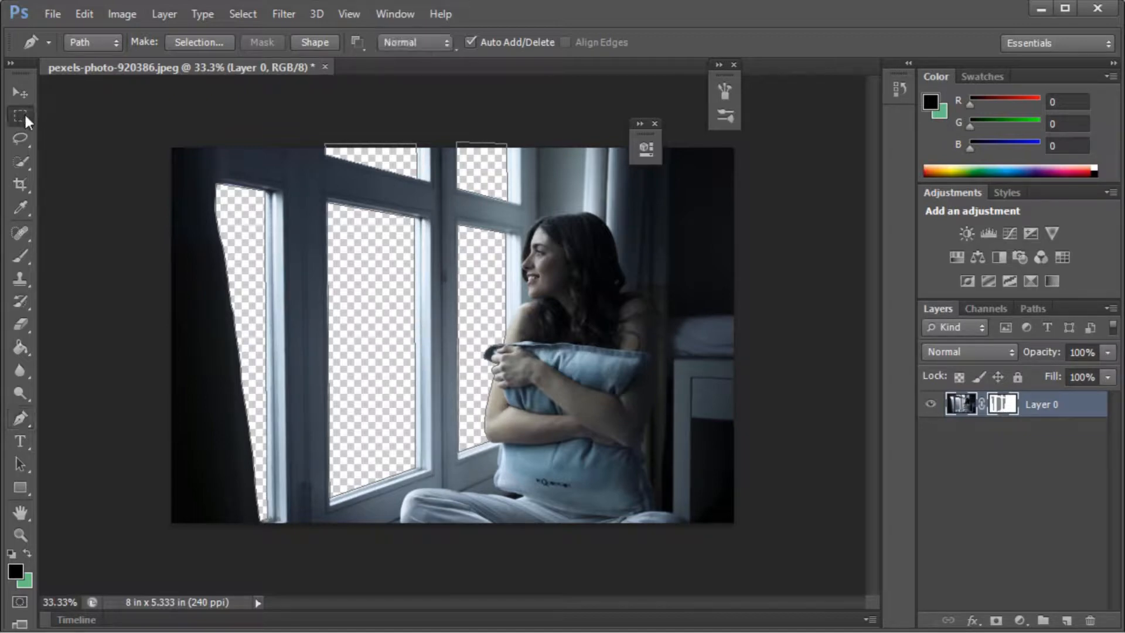
pyautogui.moveTo(76, 173); pyautogui.dragTo(77, 186)
pyautogui.click(524, 262)
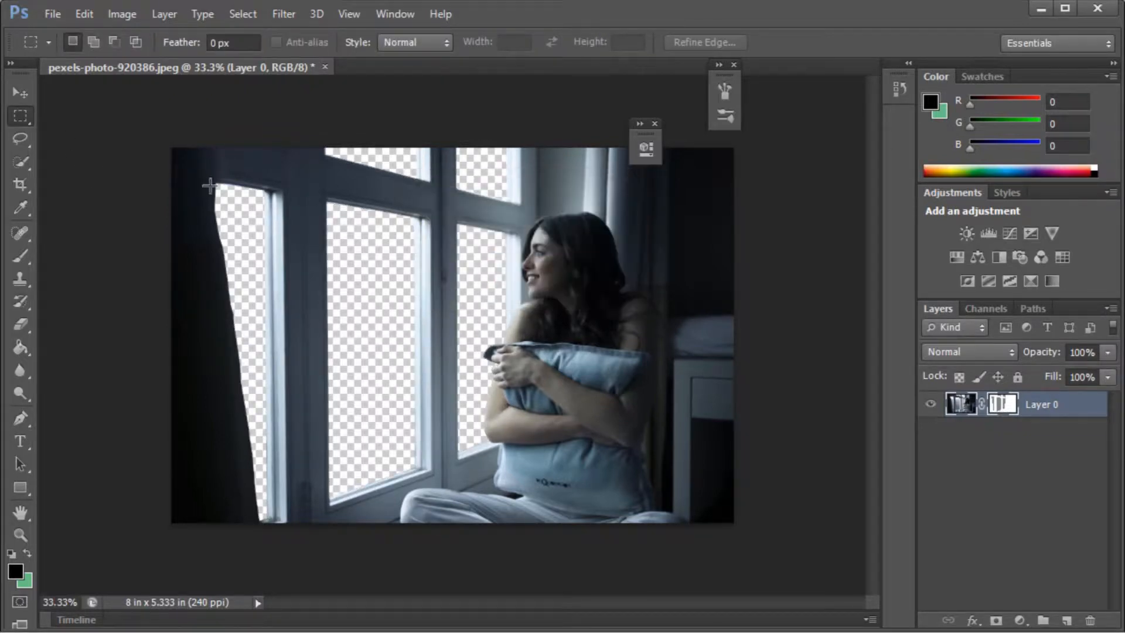
pyautogui.click(21, 93)
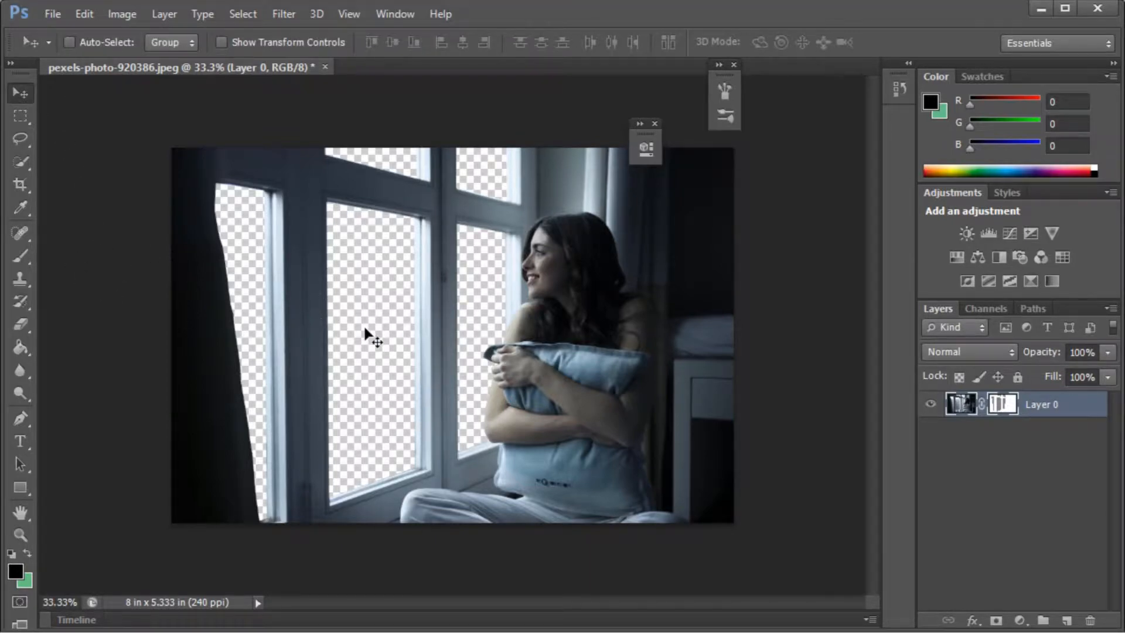
pyautogui.click(52, 13)
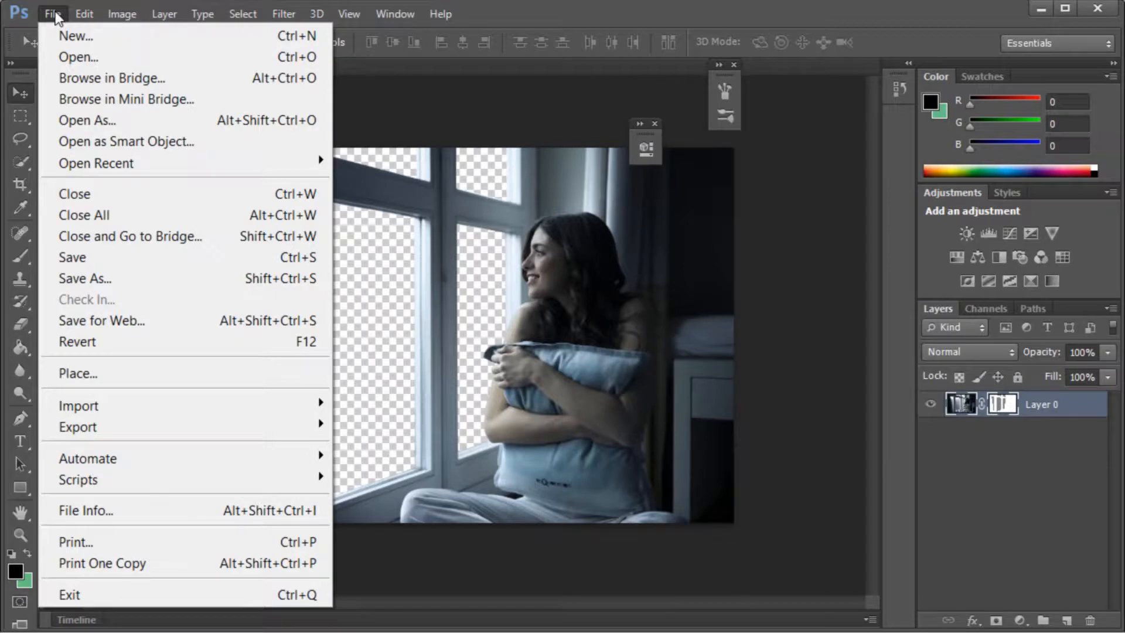
pyautogui.click(877, 208)
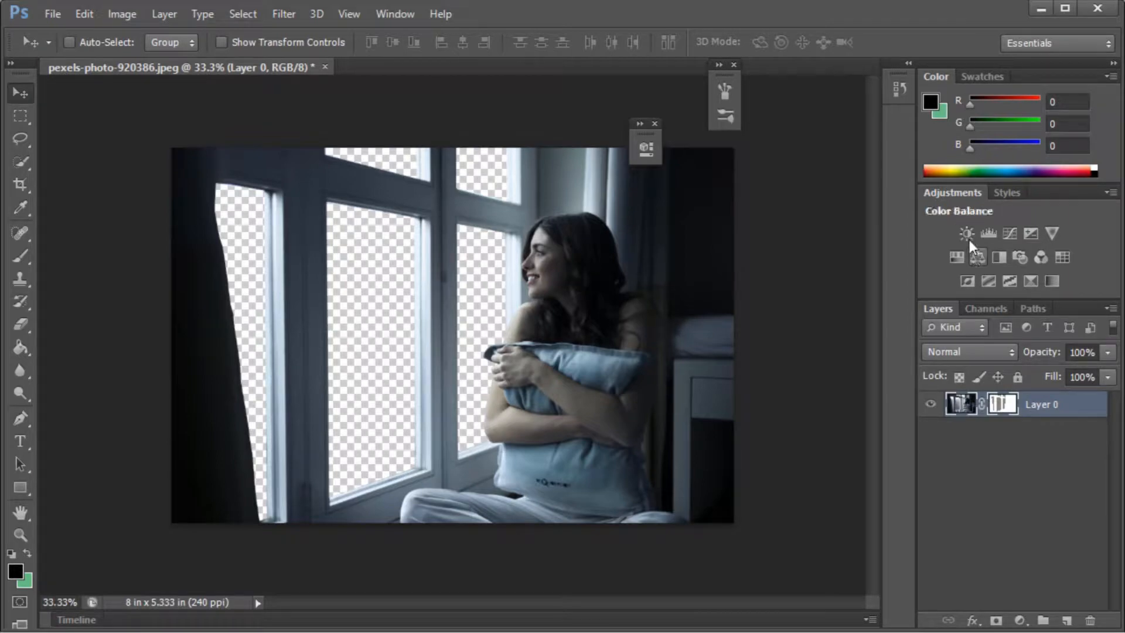
# - Add a Curves adjustment layer and shape the RGB curve to brighten the highlights while keeping the shadows close to the original diagonal
pyautogui.click(1009, 233)
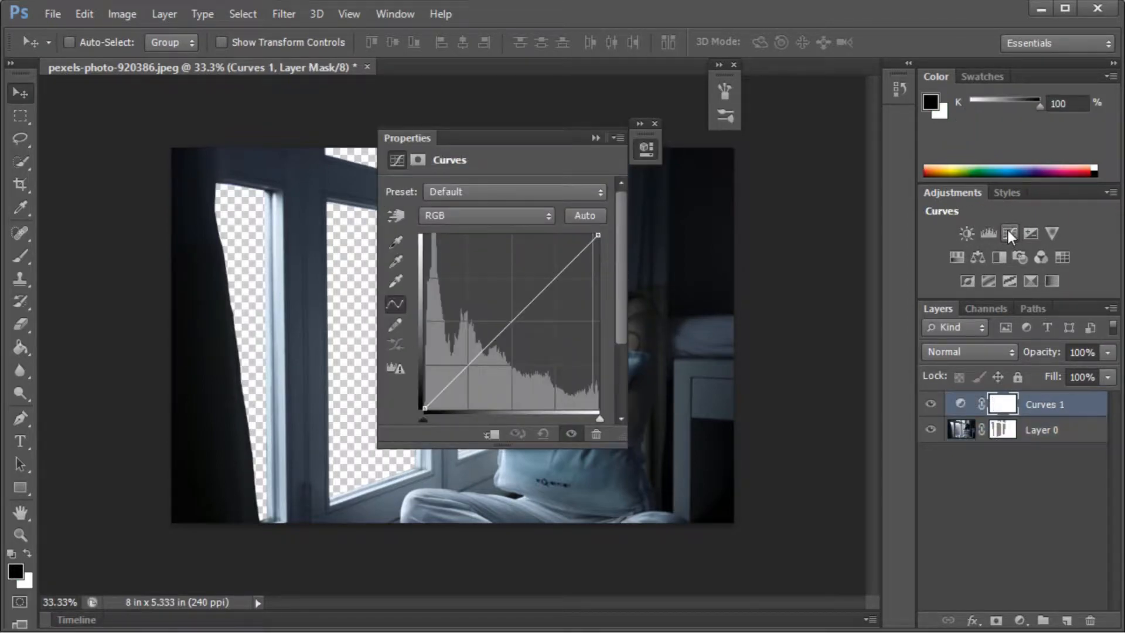
pyautogui.moveTo(533, 138); pyautogui.dragTo(907, 183)
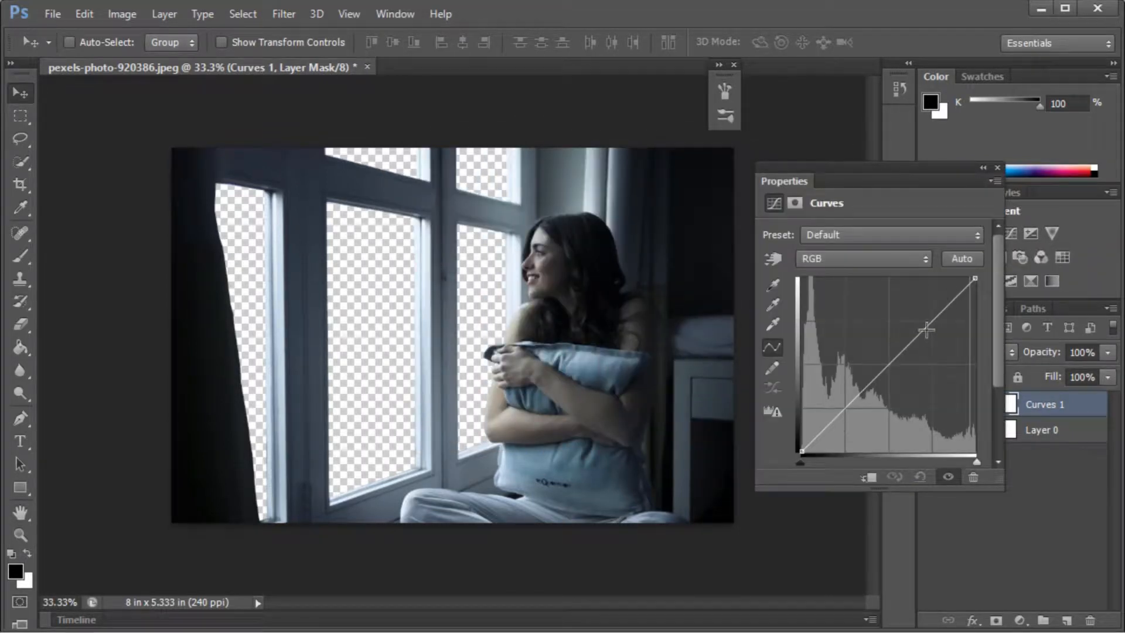
pyautogui.moveTo(925, 330)
pyautogui.mouseDown()
pyautogui.moveTo(907, 300)
pyautogui.moveTo(934, 333)
pyautogui.moveTo(939, 324)
pyautogui.mouseUp()
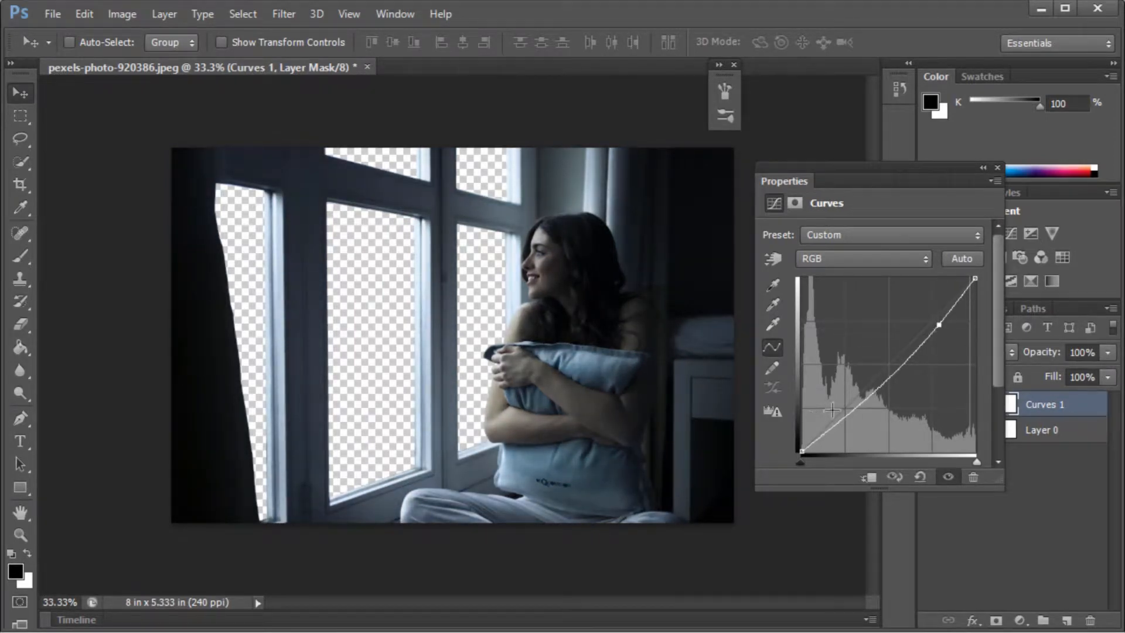
pyautogui.moveTo(840, 419); pyautogui.dragTo(838, 404)
pyautogui.moveTo(938, 324); pyautogui.dragTo(944, 345)
pyautogui.moveTo(942, 339); pyautogui.dragTo(921, 331)
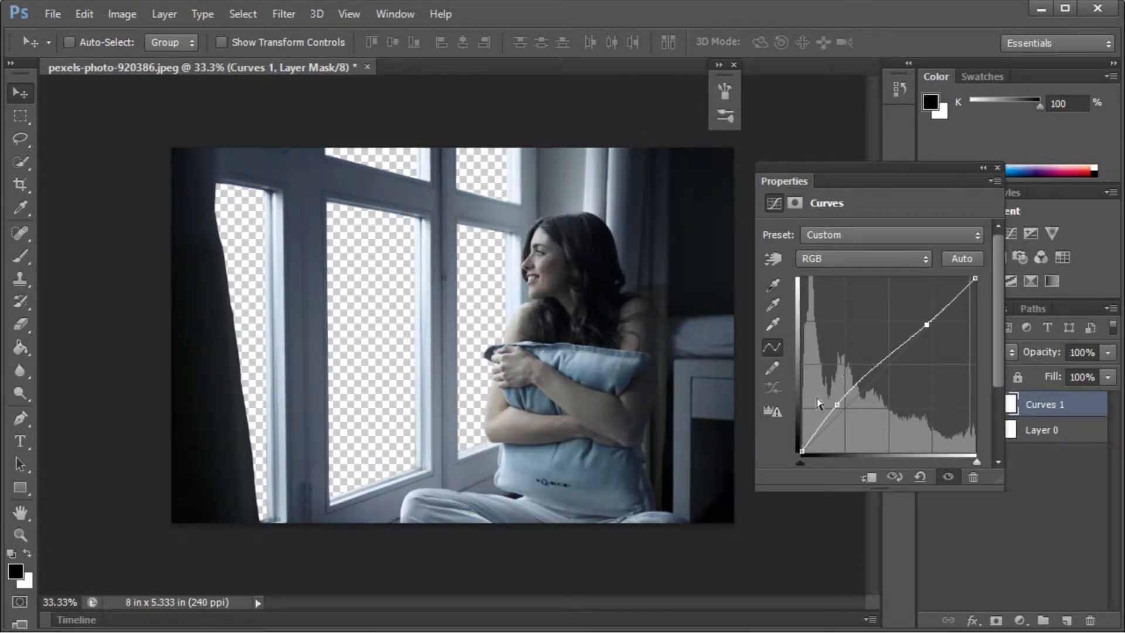
pyautogui.moveTo(837, 404); pyautogui.dragTo(851, 408)
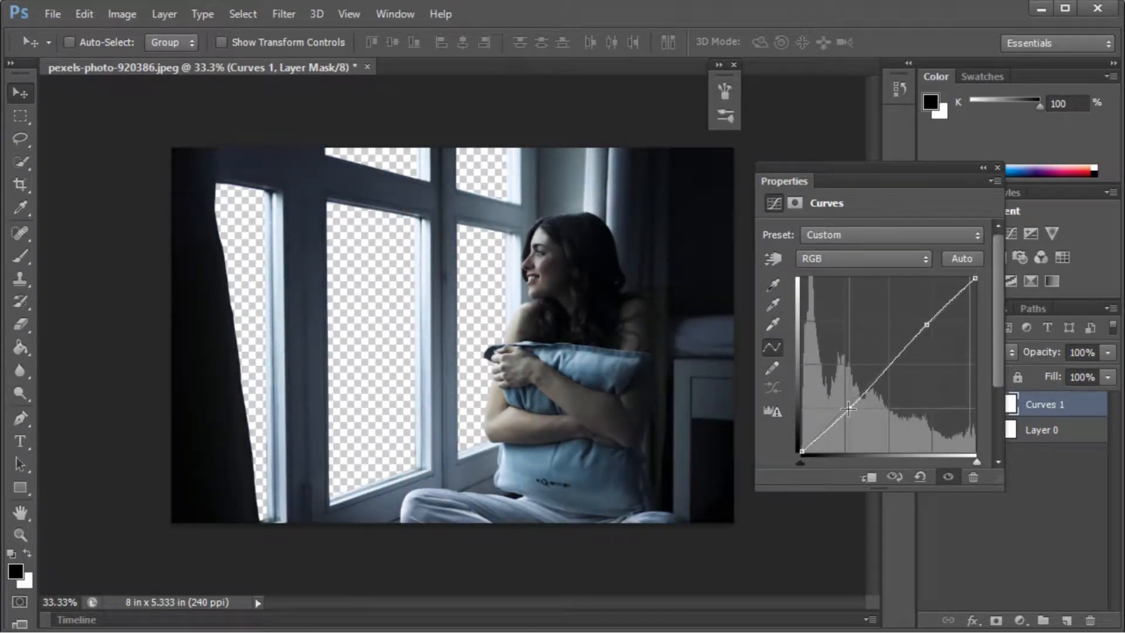
pyautogui.click(913, 329)
pyautogui.moveTo(914, 328); pyautogui.dragTo(922, 312)
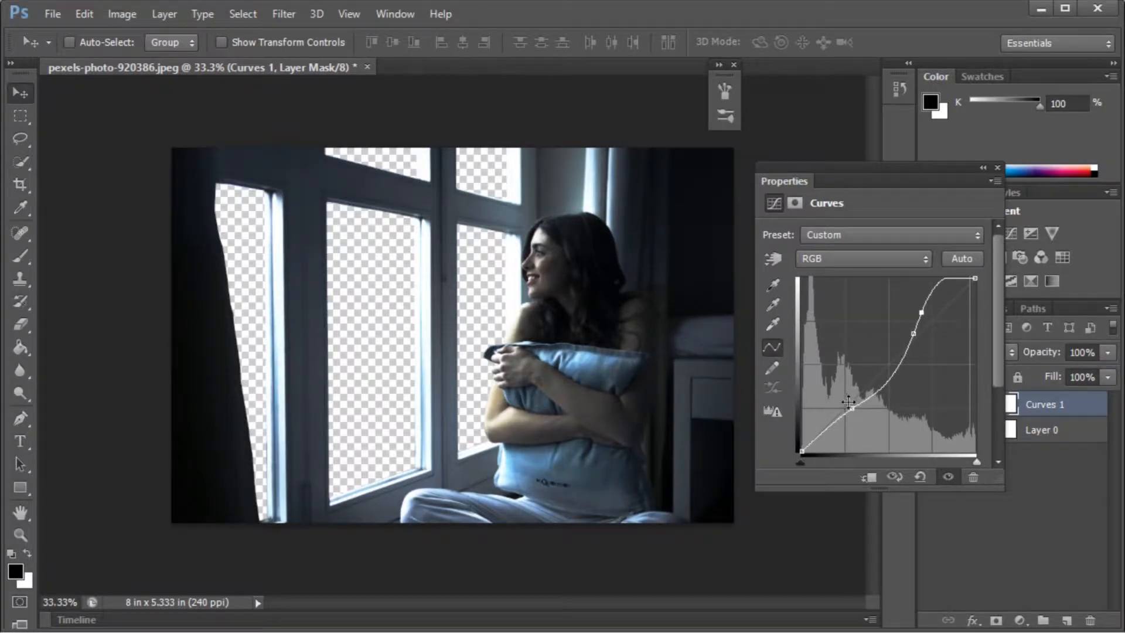
pyautogui.moveTo(852, 407)
pyautogui.mouseDown()
pyautogui.moveTo(838, 414)
pyautogui.moveTo(850, 401)
pyautogui.mouseUp()
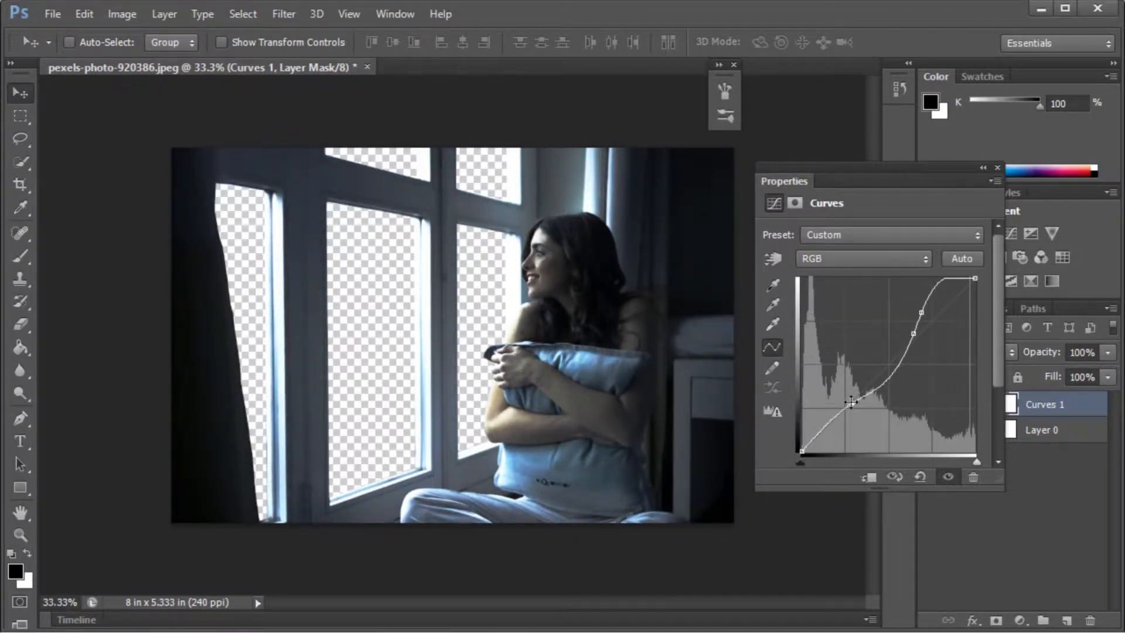
# - Raise the Blue channel's curve in the highlights and slightly in the shadows to tint the photo blue
pyautogui.click(855, 251)
pyautogui.click(823, 350)
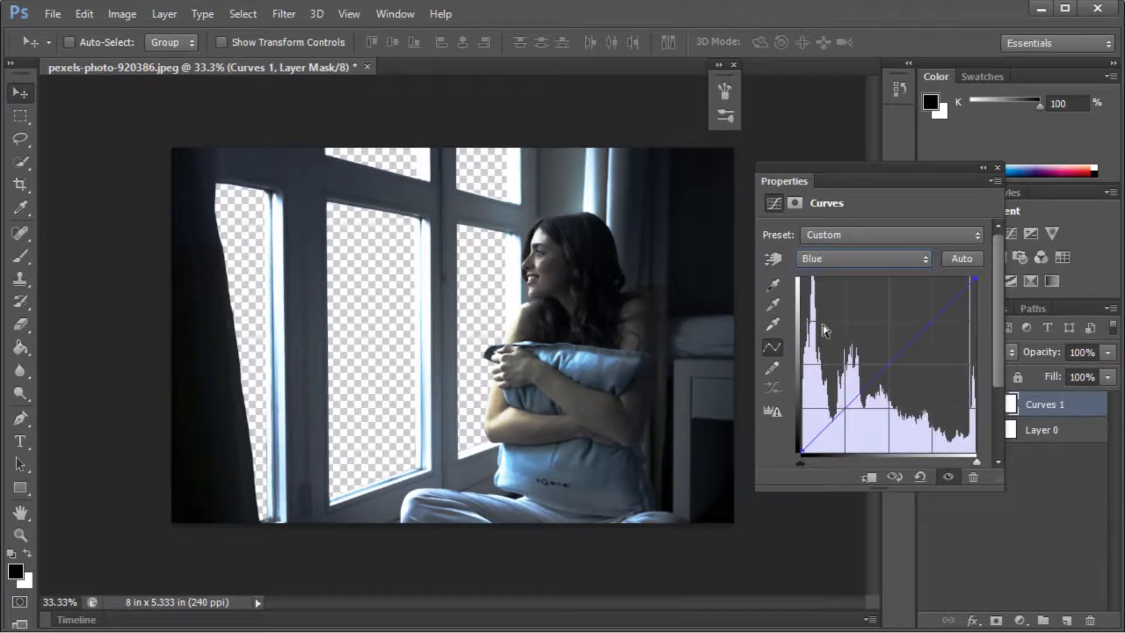
pyautogui.moveTo(926, 326); pyautogui.dragTo(912, 317)
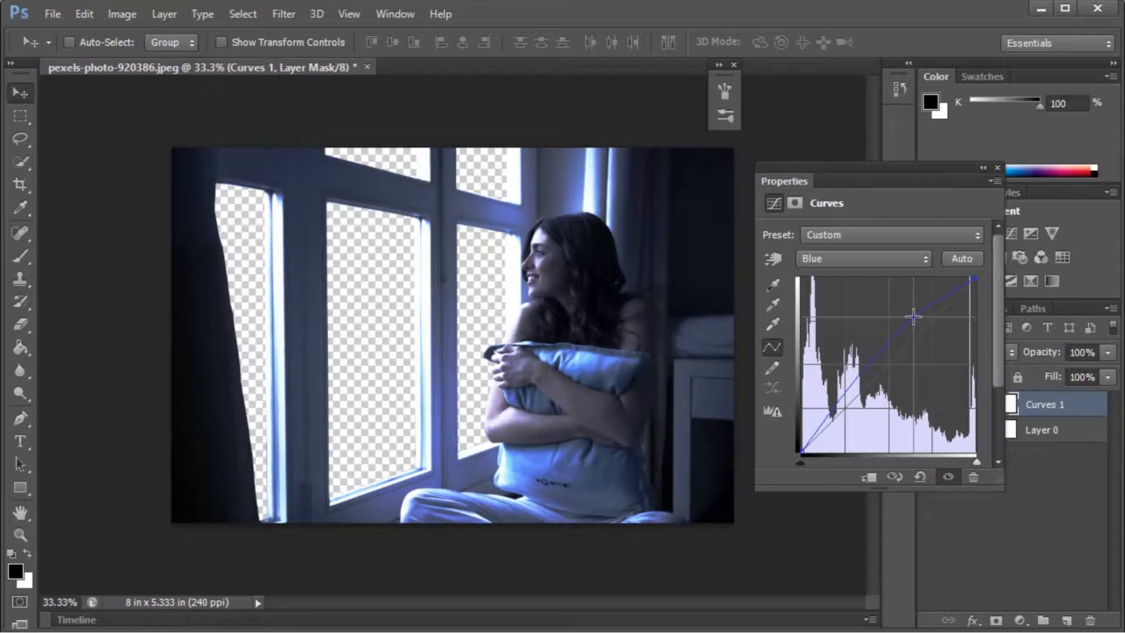
pyautogui.moveTo(847, 386)
pyautogui.mouseDown()
pyautogui.moveTo(879, 409)
pyautogui.moveTo(827, 378)
pyautogui.moveTo(834, 362)
pyautogui.moveTo(845, 374)
pyautogui.mouseUp()
pyautogui.moveTo(914, 320)
pyautogui.mouseDown()
pyautogui.moveTo(923, 333)
pyautogui.moveTo(918, 319)
pyautogui.mouseUp()
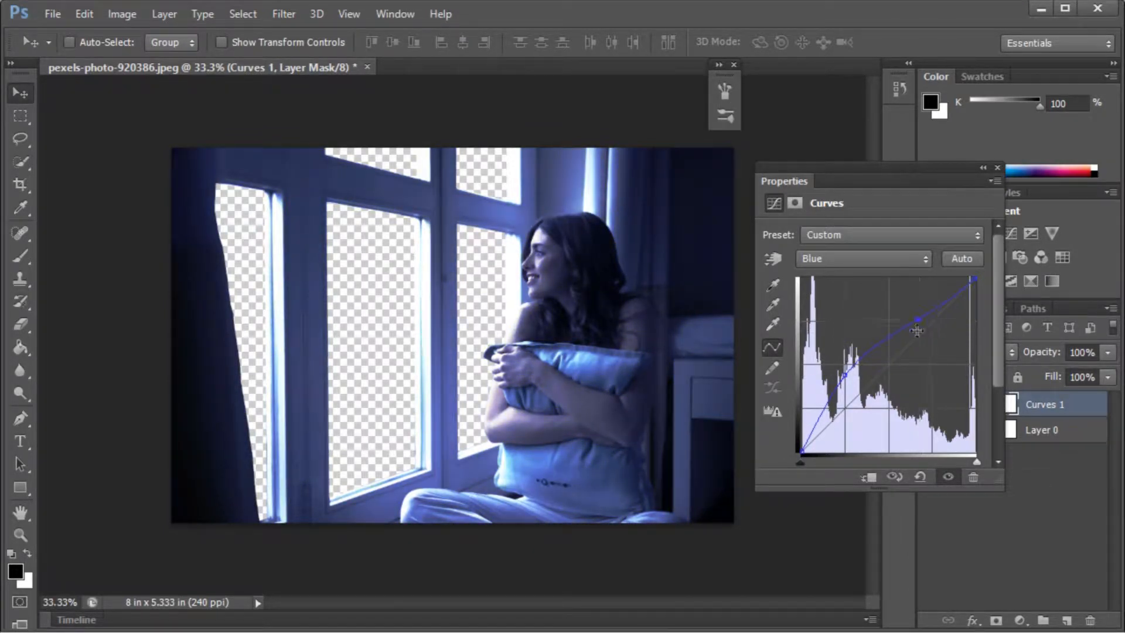
pyautogui.moveTo(845, 374); pyautogui.dragTo(866, 394)
pyautogui.moveTo(913, 321)
pyautogui.mouseDown()
pyautogui.moveTo(893, 308)
pyautogui.moveTo(899, 325)
pyautogui.moveTo(918, 303)
pyautogui.moveTo(884, 322)
pyautogui.moveTo(924, 310)
pyautogui.mouseUp()
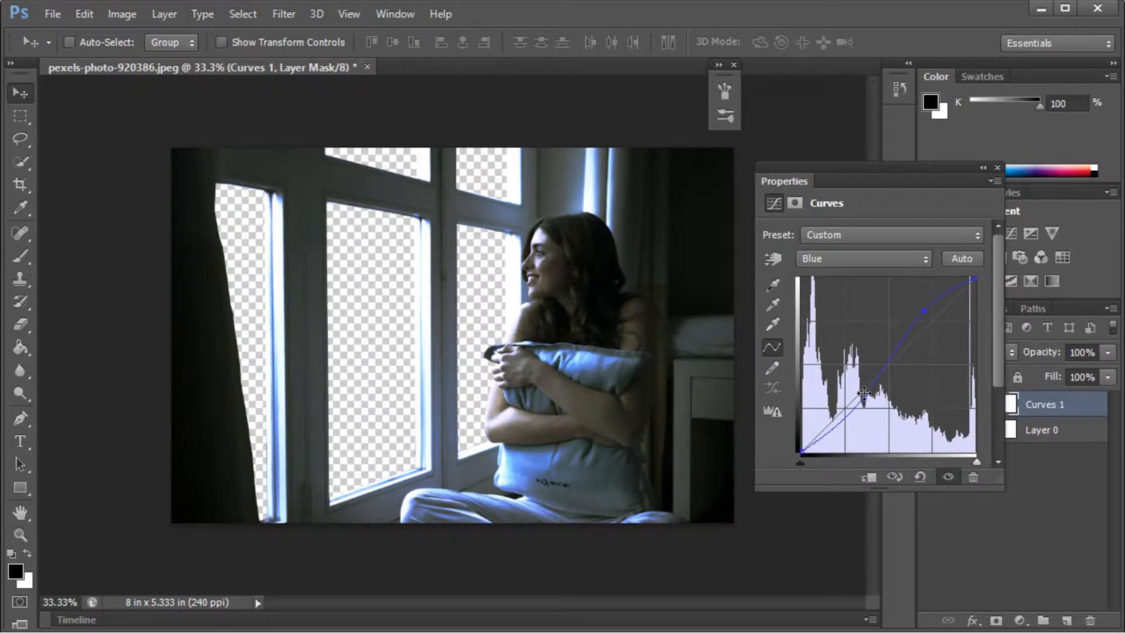
pyautogui.moveTo(865, 394); pyautogui.dragTo(843, 400)
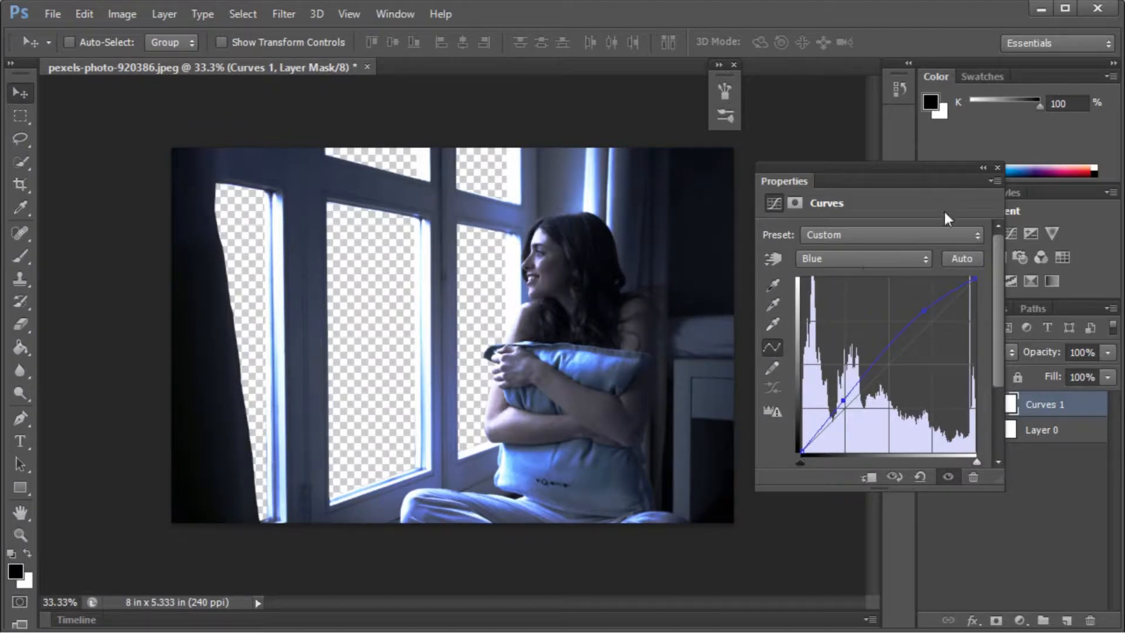
pyautogui.click(983, 170)
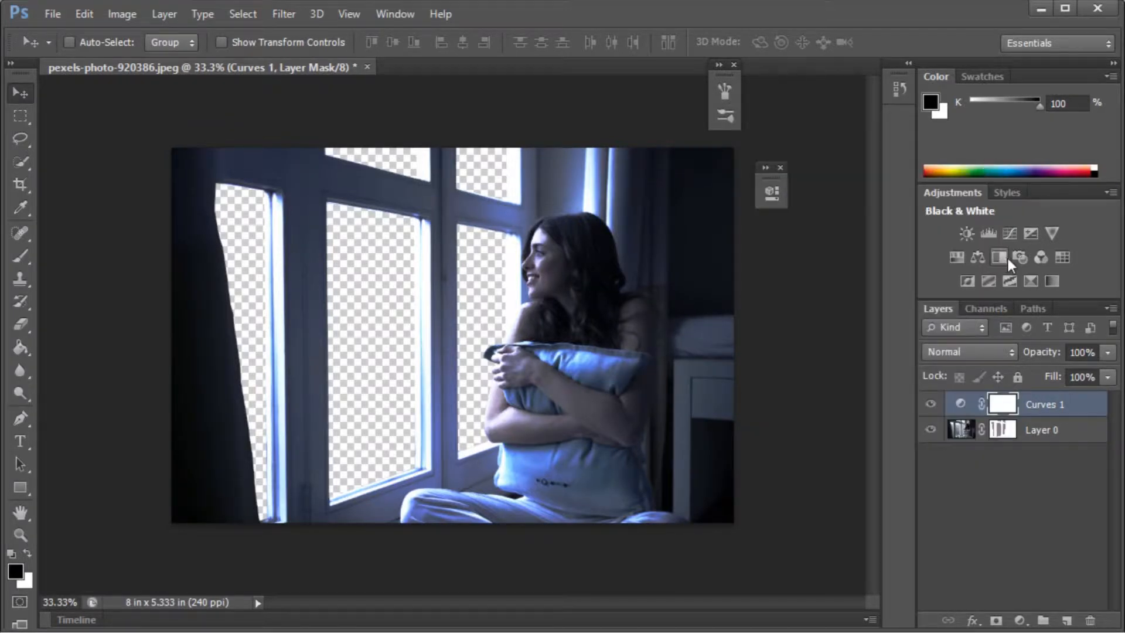
# - Add a Color Balance adjustment layer with midtones at -24 toward cyan and shifted noticeably toward blue
pyautogui.click(978, 257)
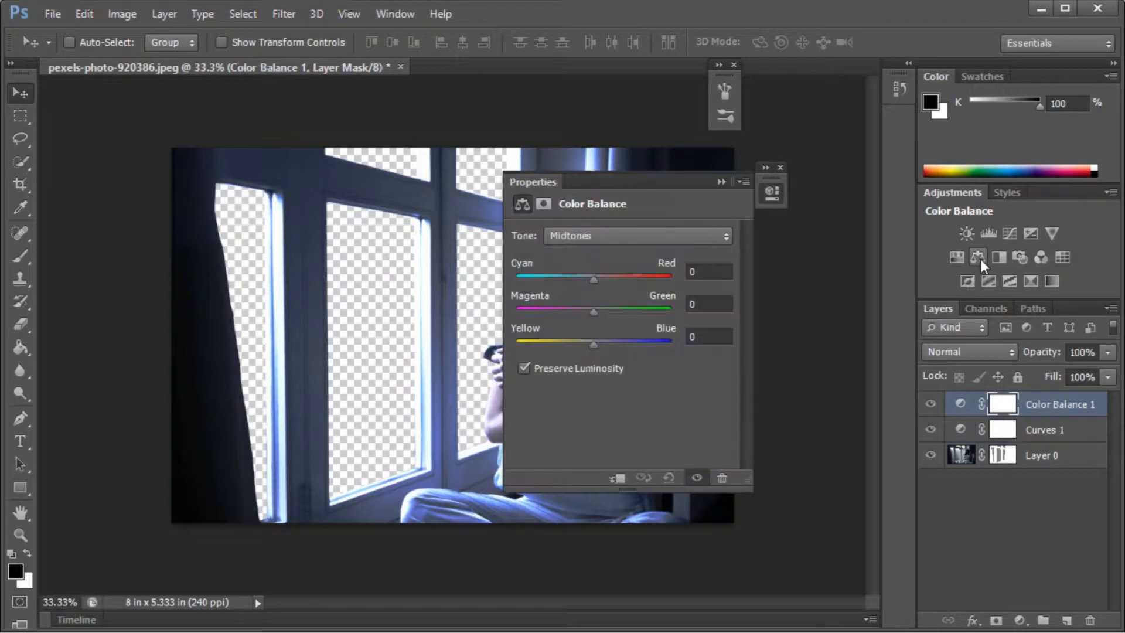
pyautogui.moveTo(634, 179); pyautogui.dragTo(840, 176)
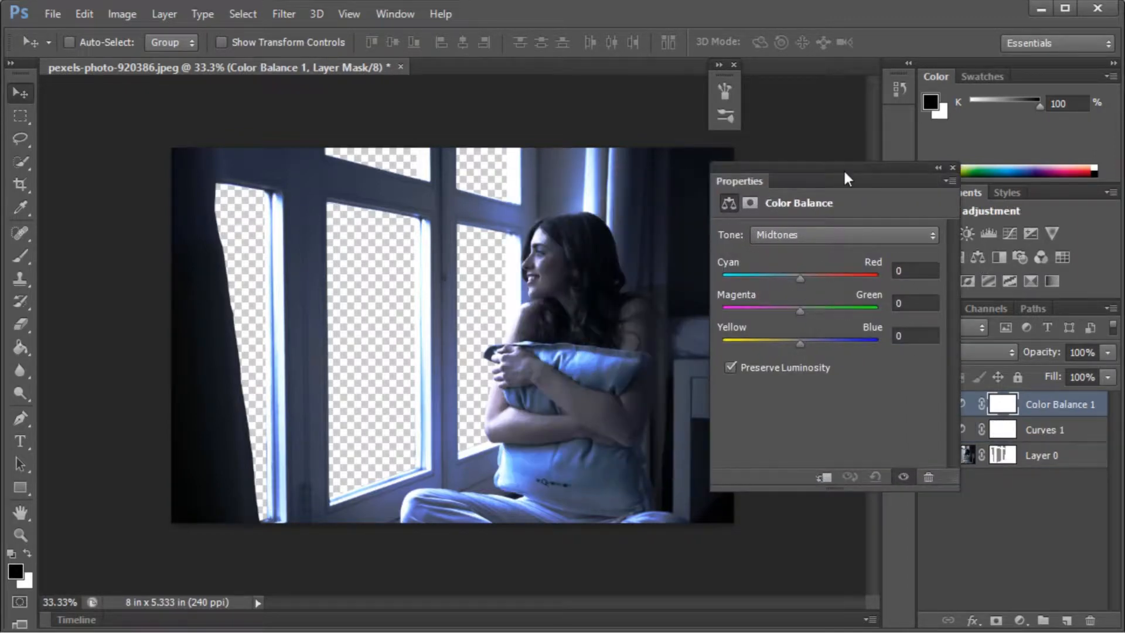
pyautogui.moveTo(801, 279)
pyautogui.mouseDown()
pyautogui.moveTo(768, 282)
pyautogui.moveTo(804, 279)
pyautogui.moveTo(786, 275)
pyautogui.mouseUp()
pyautogui.moveTo(801, 345); pyautogui.dragTo(825, 346)
pyautogui.moveTo(791, 286)
pyautogui.mouseDown()
pyautogui.moveTo(762, 285)
pyautogui.moveTo(792, 288)
pyautogui.mouseUp()
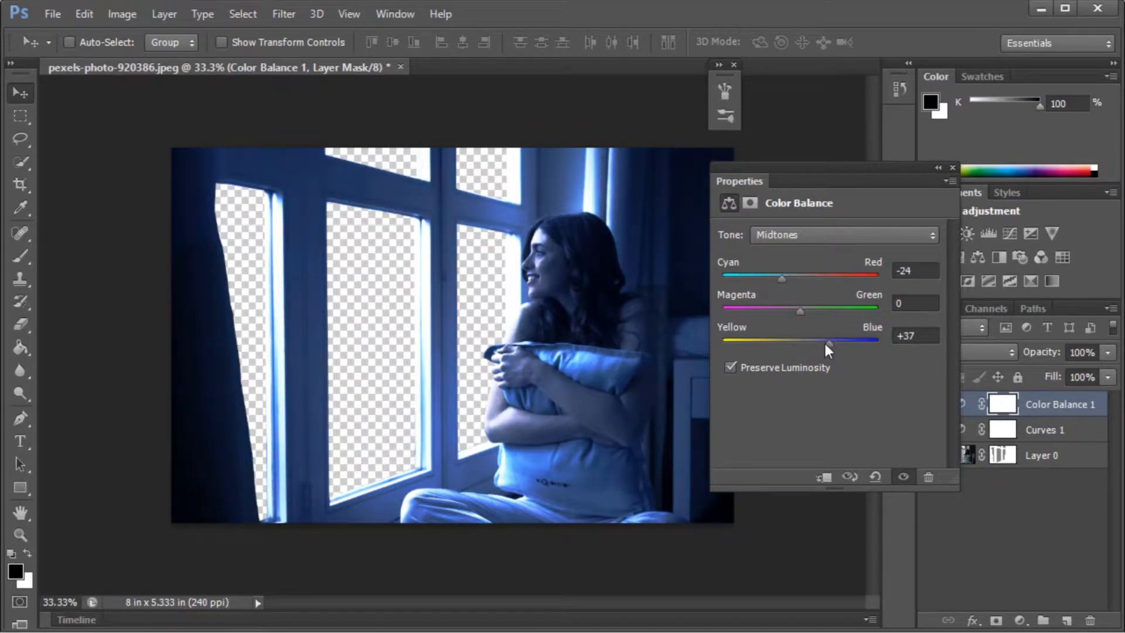
pyautogui.moveTo(824, 344)
pyautogui.mouseDown()
pyautogui.moveTo(835, 341)
pyautogui.moveTo(823, 342)
pyautogui.mouseUp()
pyautogui.click(938, 169)
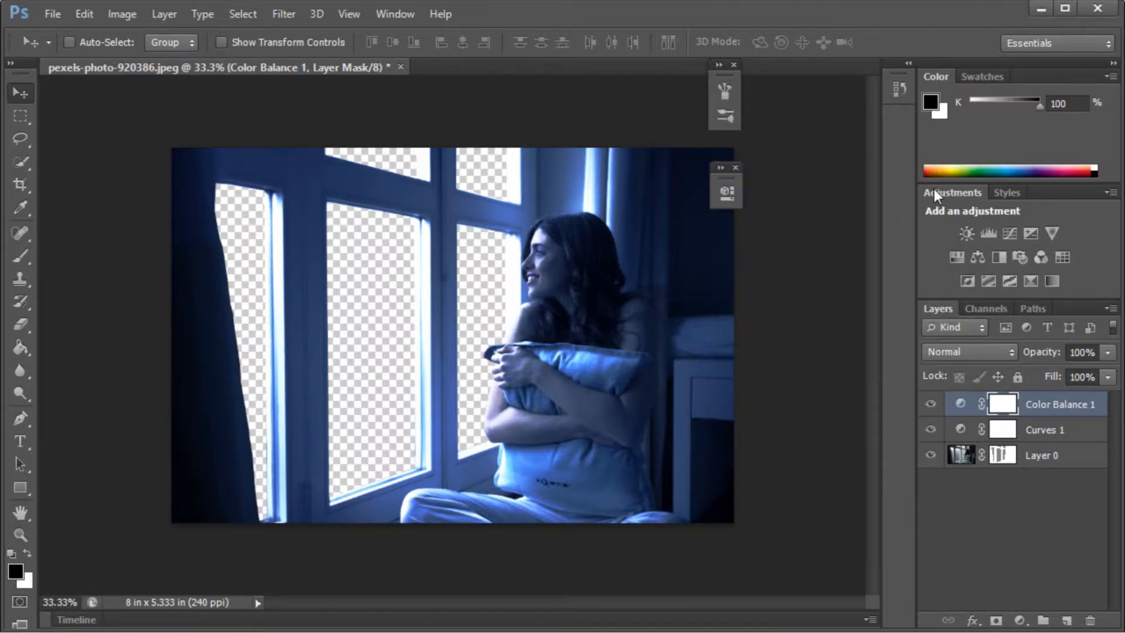
# - Add a Brightness/Contrast adjustment layer on top and fine-tune only its contrast
pyautogui.click(966, 234)
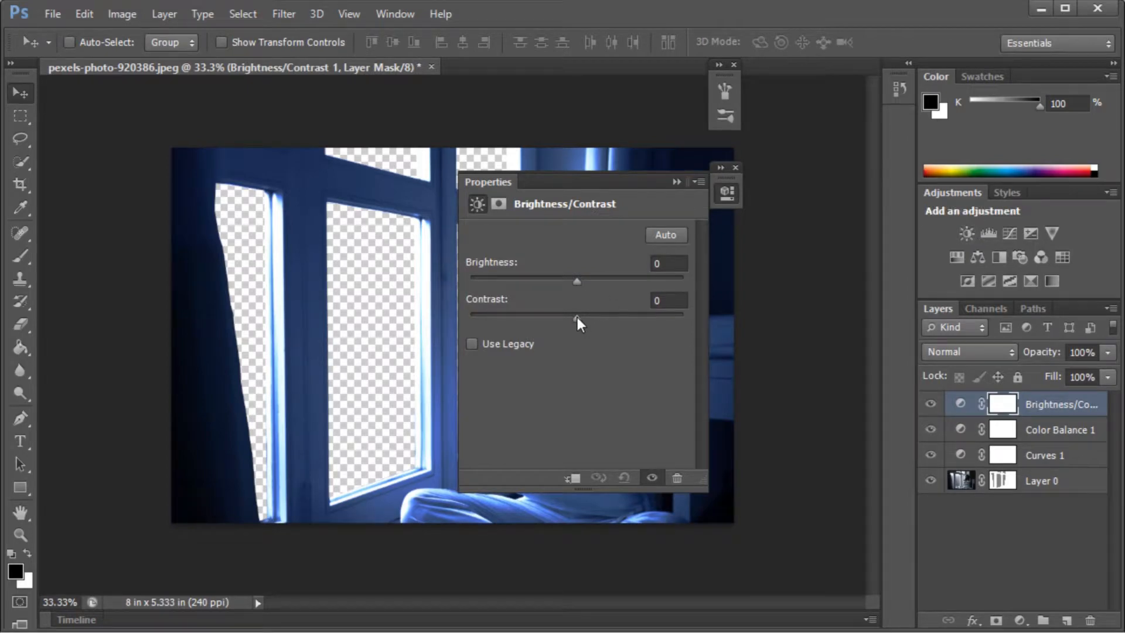
pyautogui.moveTo(577, 316); pyautogui.dragTo(566, 318)
pyautogui.moveTo(624, 189); pyautogui.dragTo(875, 171)
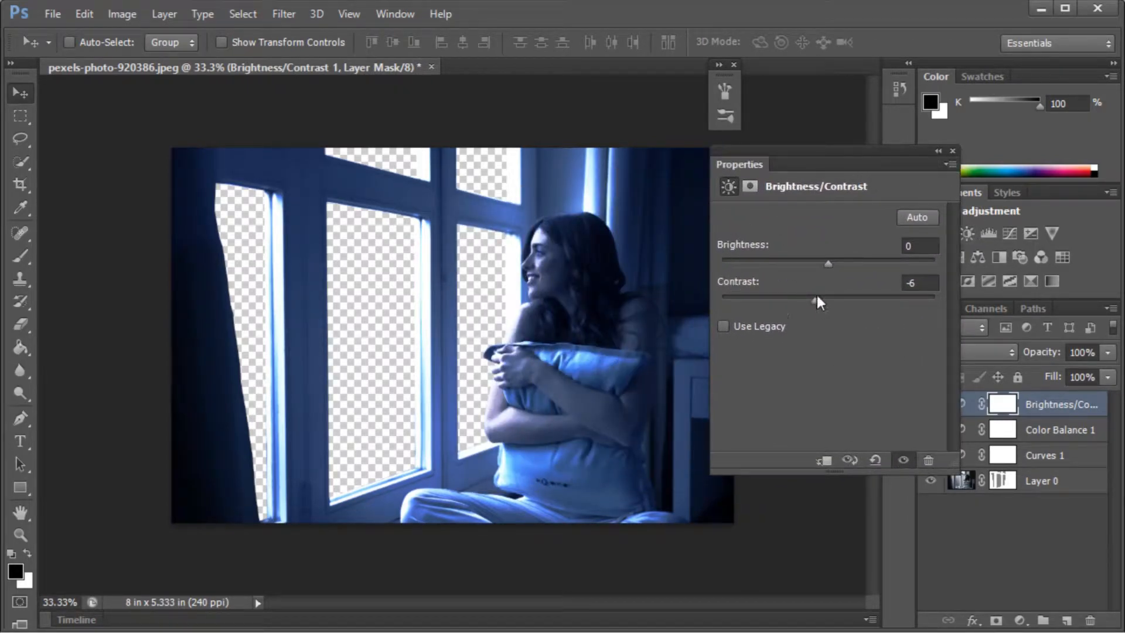
pyautogui.moveTo(811, 298)
pyautogui.mouseDown()
pyautogui.moveTo(770, 299)
pyautogui.moveTo(863, 293)
pyautogui.moveTo(832, 301)
pyautogui.mouseUp()
pyautogui.click(937, 151)
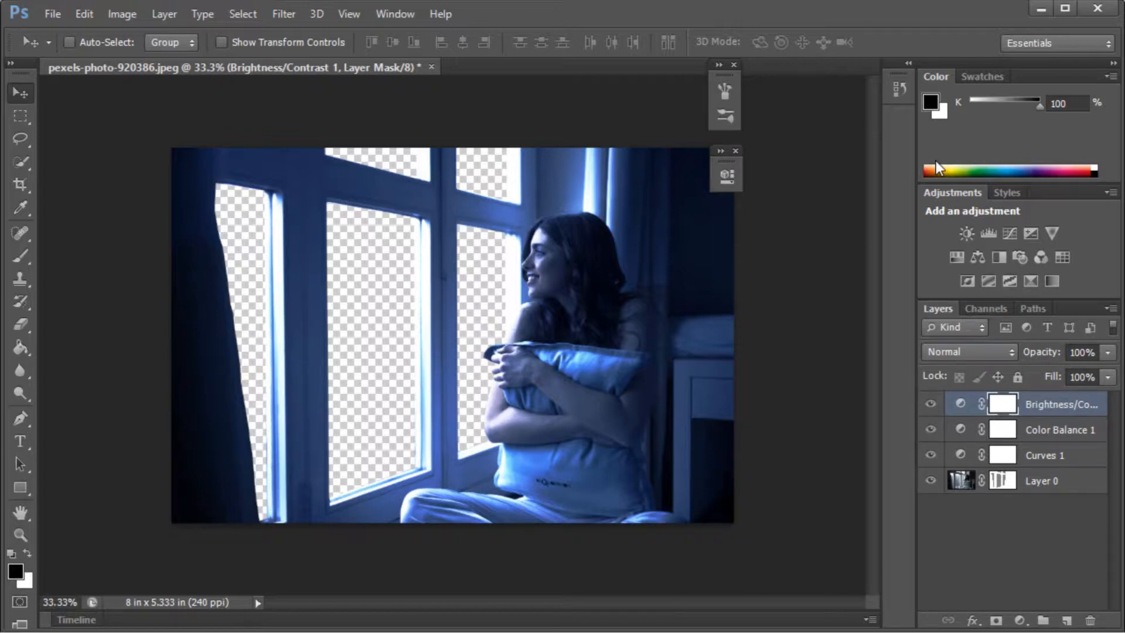
# - Place the dolphin image HfD0IK.jpg, resetting the Camera Raw tone settings to default, setting Temperature to -32 and lowering the exposure
pyautogui.click(50, 16)
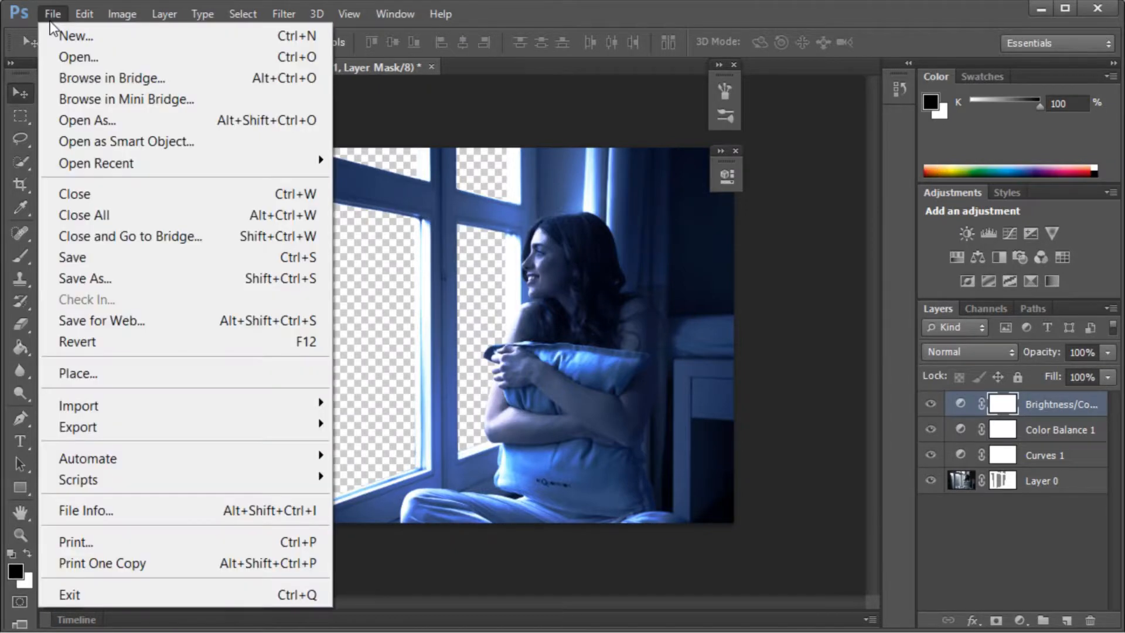
pyautogui.click(90, 377)
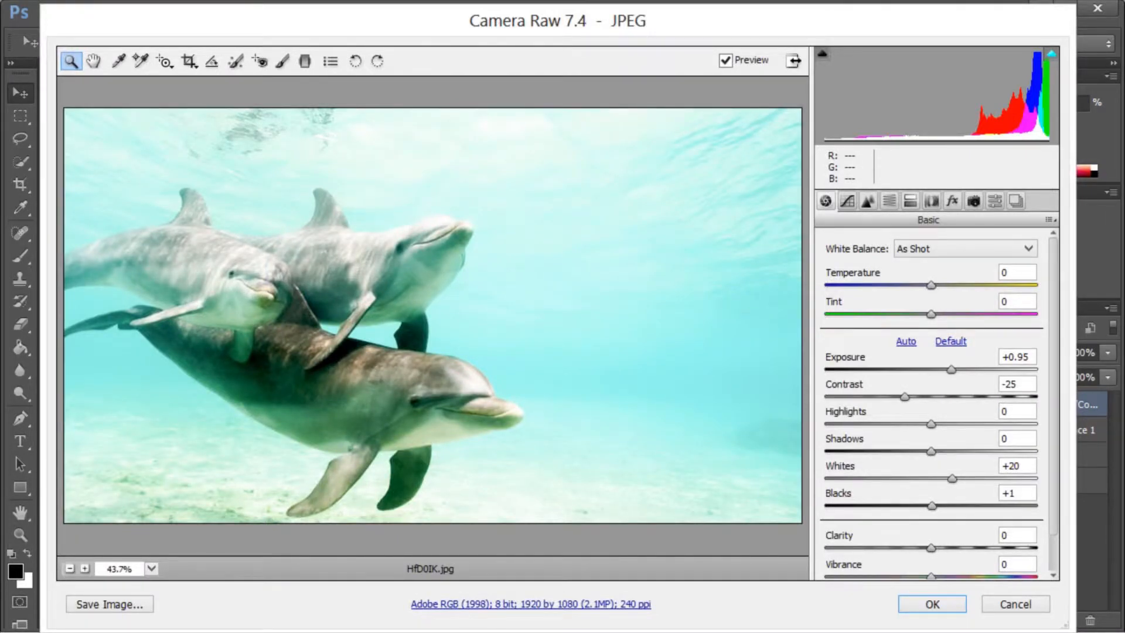
pyautogui.click(950, 341)
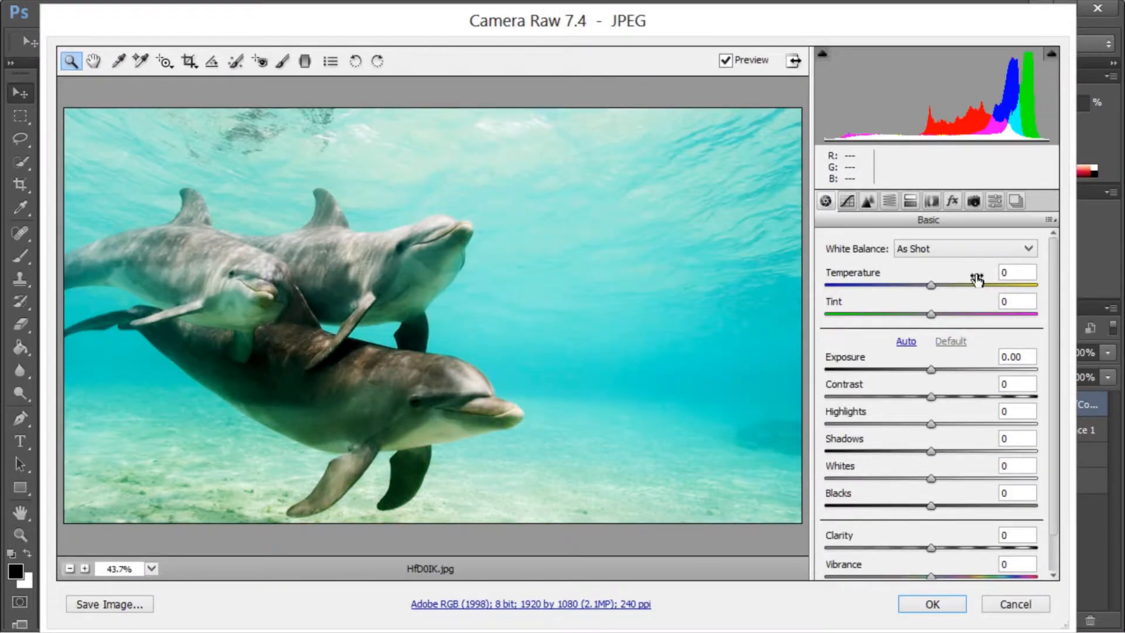
pyautogui.moveTo(931, 286); pyautogui.dragTo(898, 291)
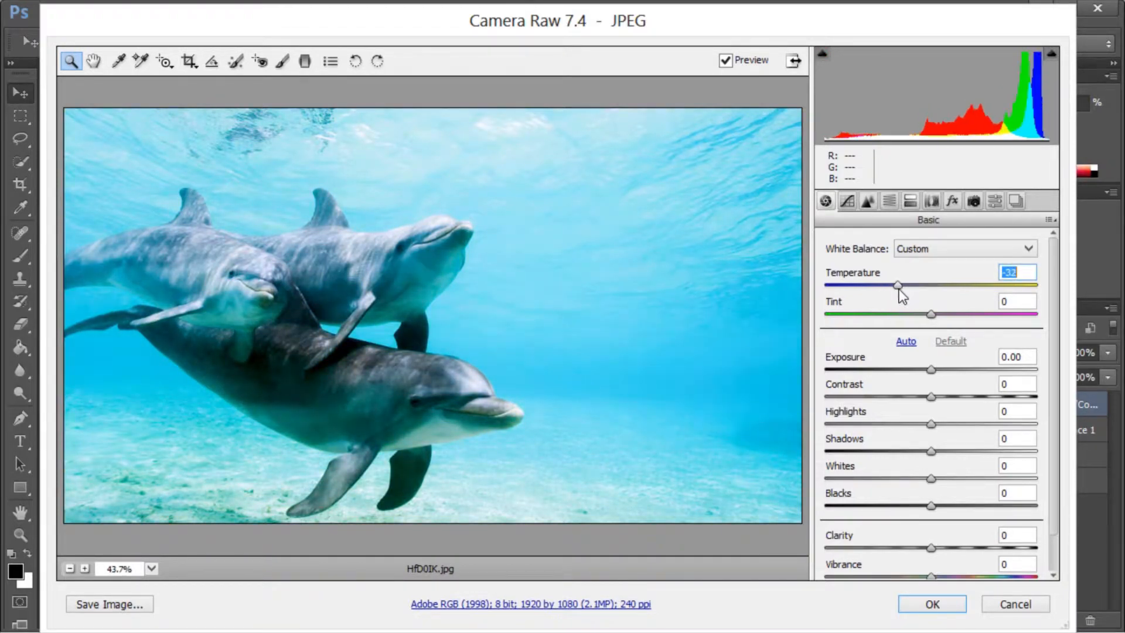
pyautogui.moveTo(931, 369); pyautogui.dragTo(894, 368)
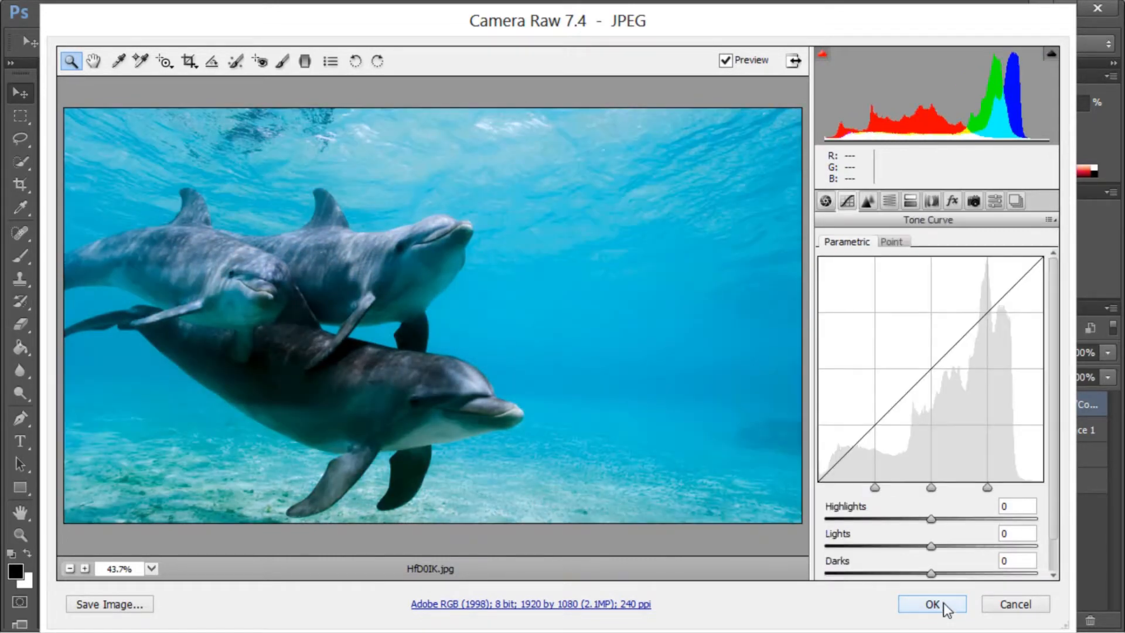
pyautogui.click(941, 604)
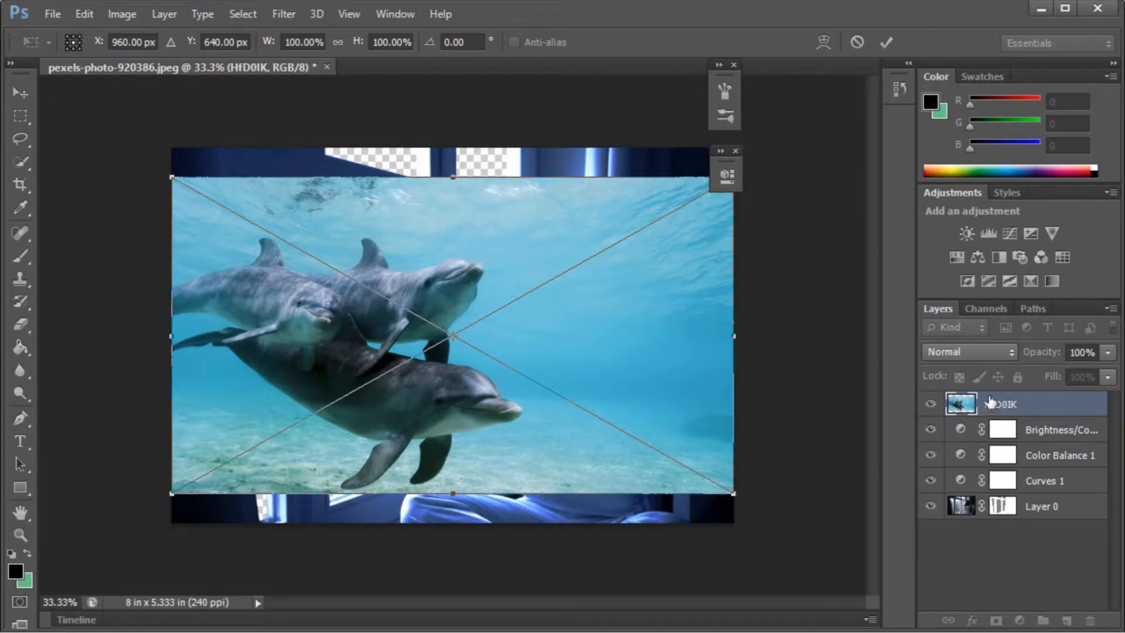
# - Commit the placement of the dolphin image and move its layer beneath Layer 0 so it sits behind the window
pyautogui.click(23, 95)
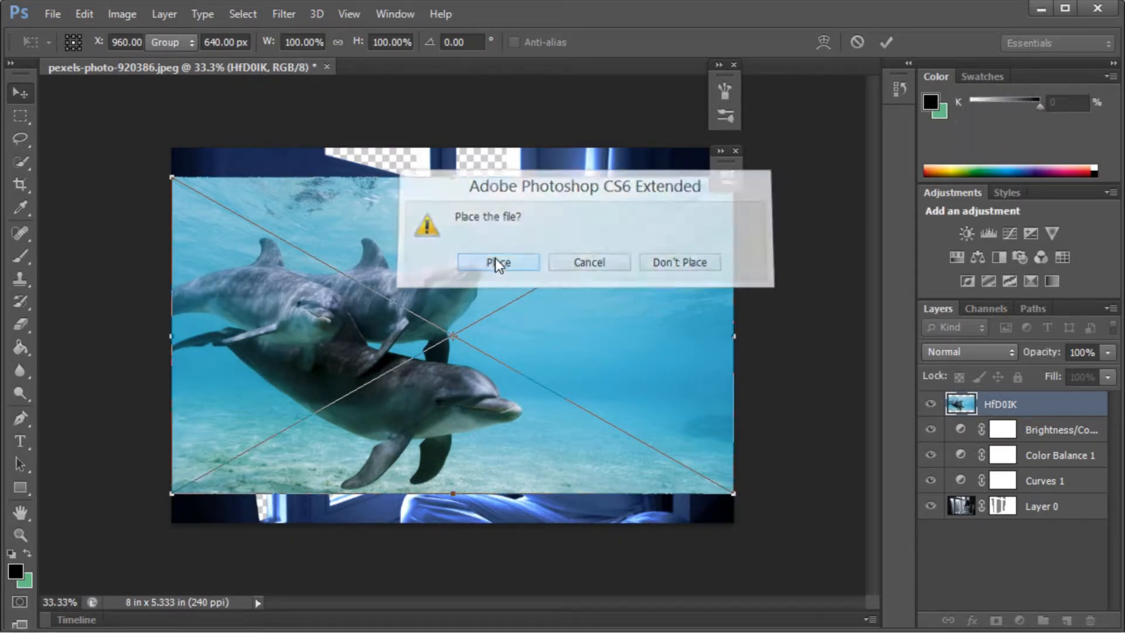
pyautogui.click(495, 261)
pyautogui.moveTo(995, 404); pyautogui.dragTo(998, 531)
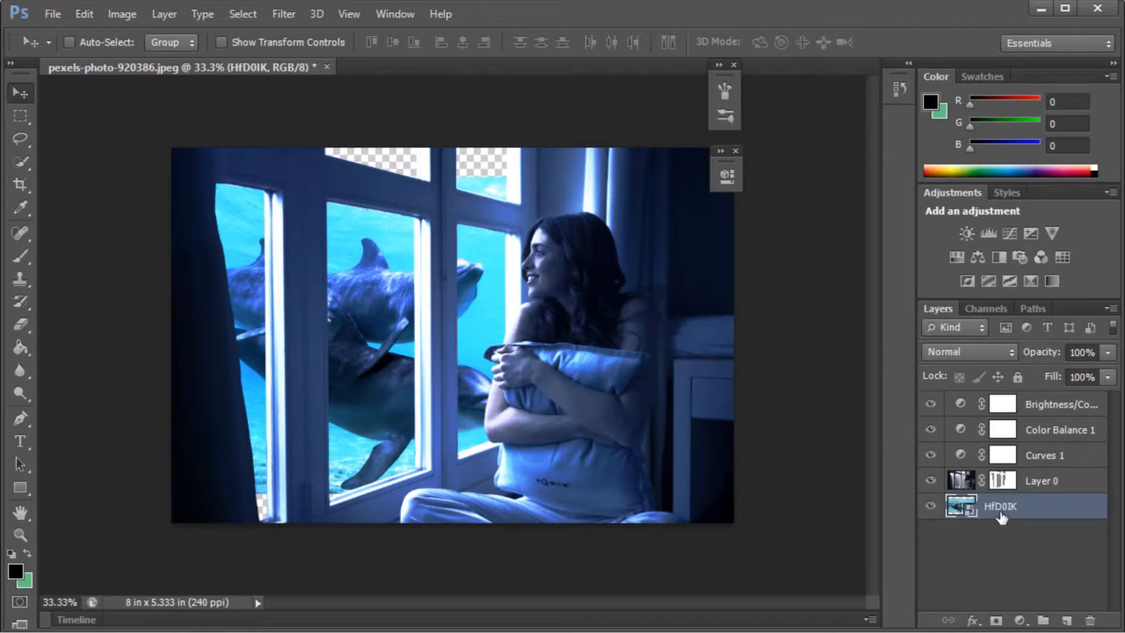
# - Enlarge the dolphin layer to about 119% width and 126% height so the water covers all window panes, and commit the transformation
pyautogui.hotkey('ctrl', 't')
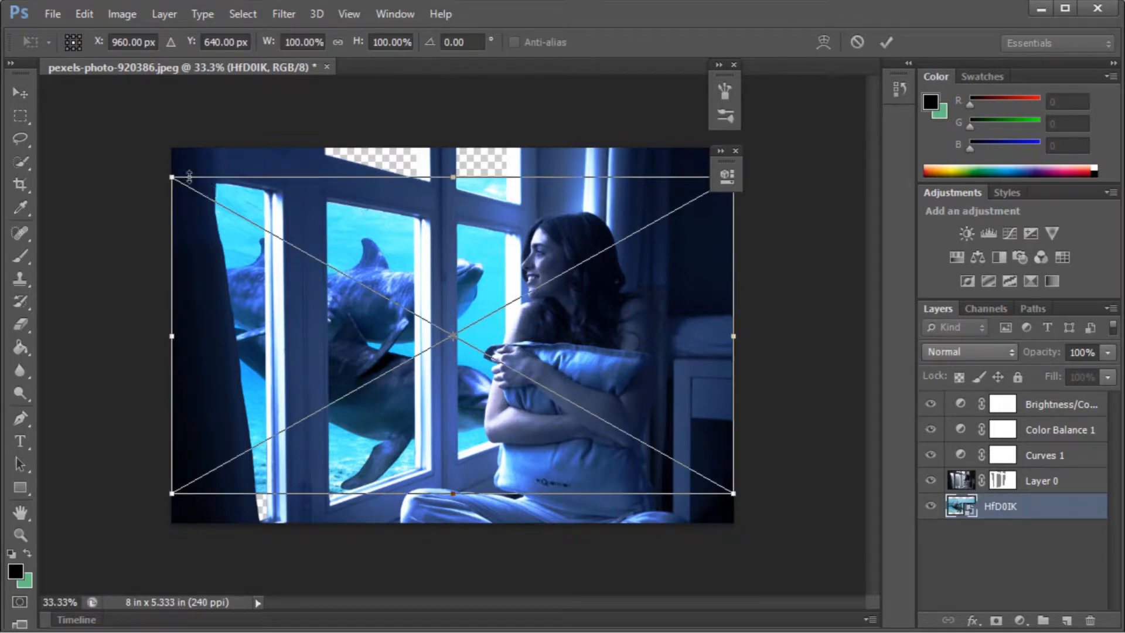
pyautogui.moveTo(161, 171); pyautogui.dragTo(37, 143)
pyautogui.click(20, 116)
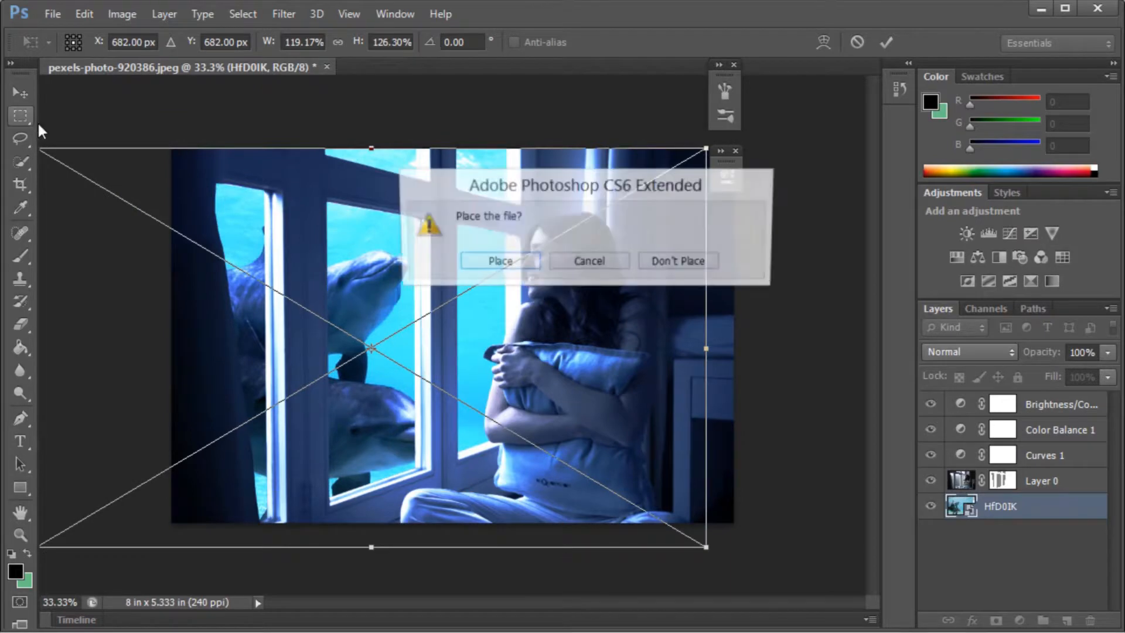
pyautogui.click(498, 262)
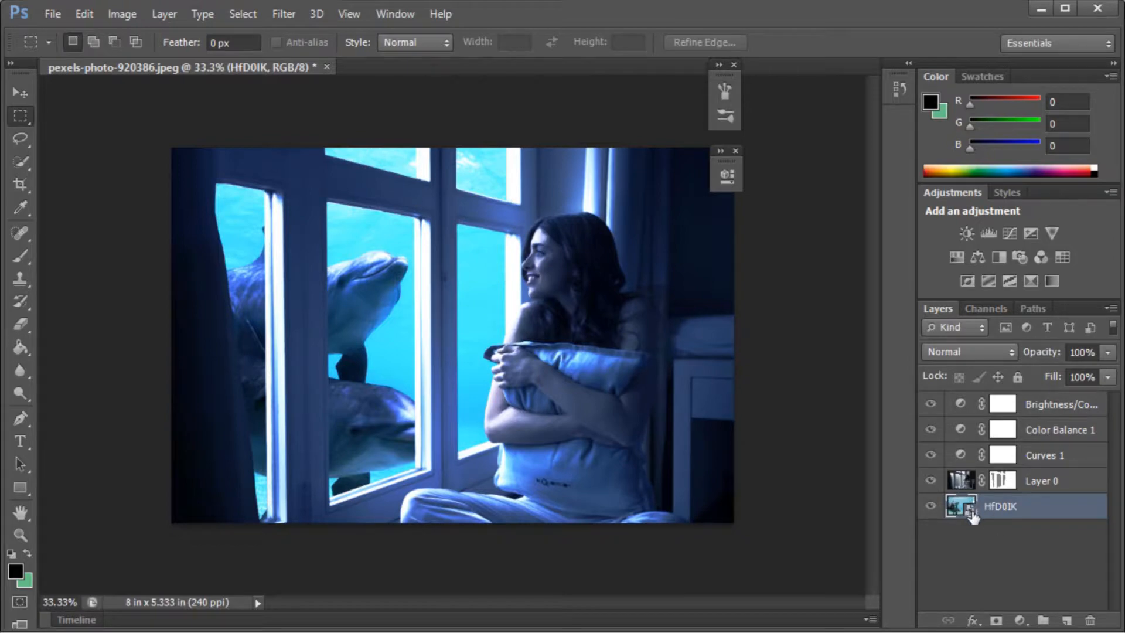
# - Add a Brightness/Contrast adjustment layer directly above Layer 0 and set its brightness to -45
pyautogui.doubleClick(996, 507)
pyautogui.click(1002, 480)
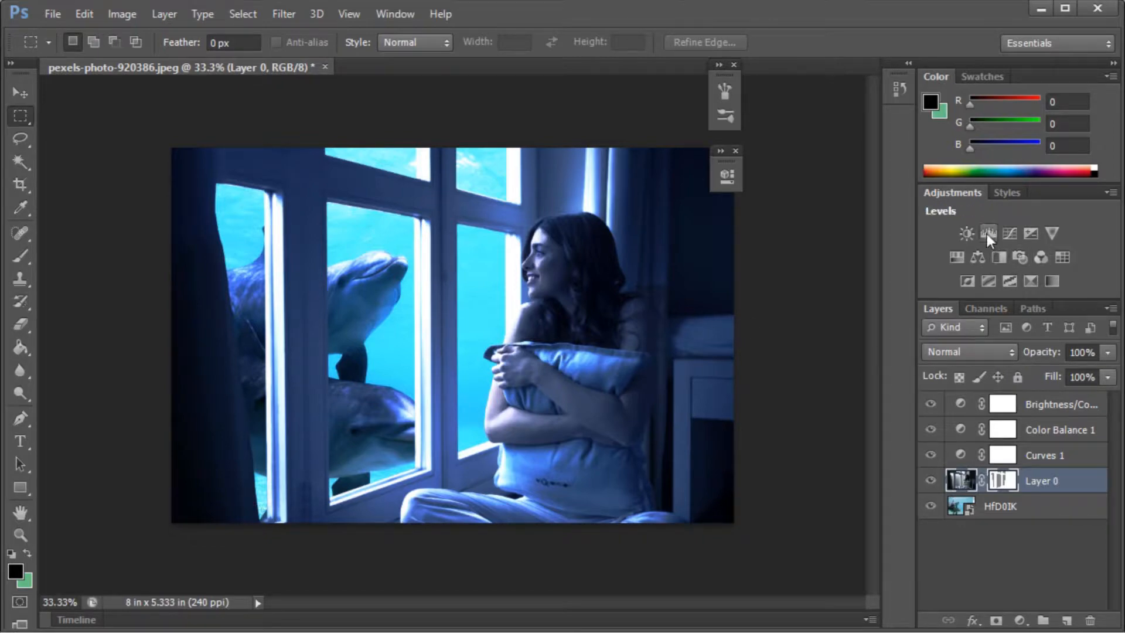
pyautogui.click(967, 233)
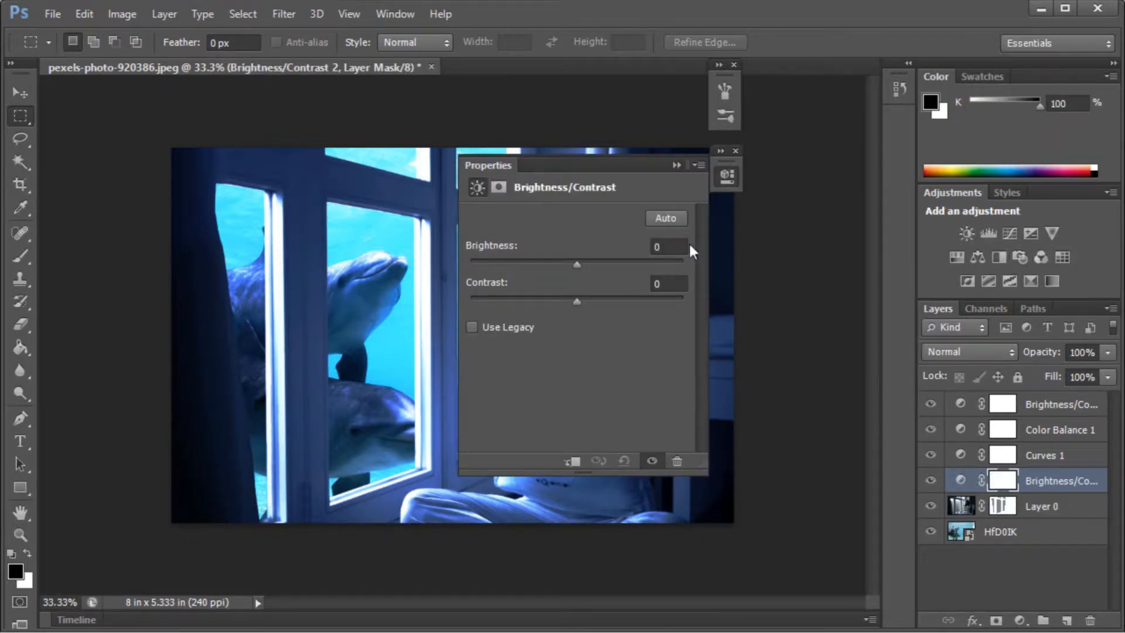
pyautogui.moveTo(579, 171); pyautogui.dragTo(918, 142)
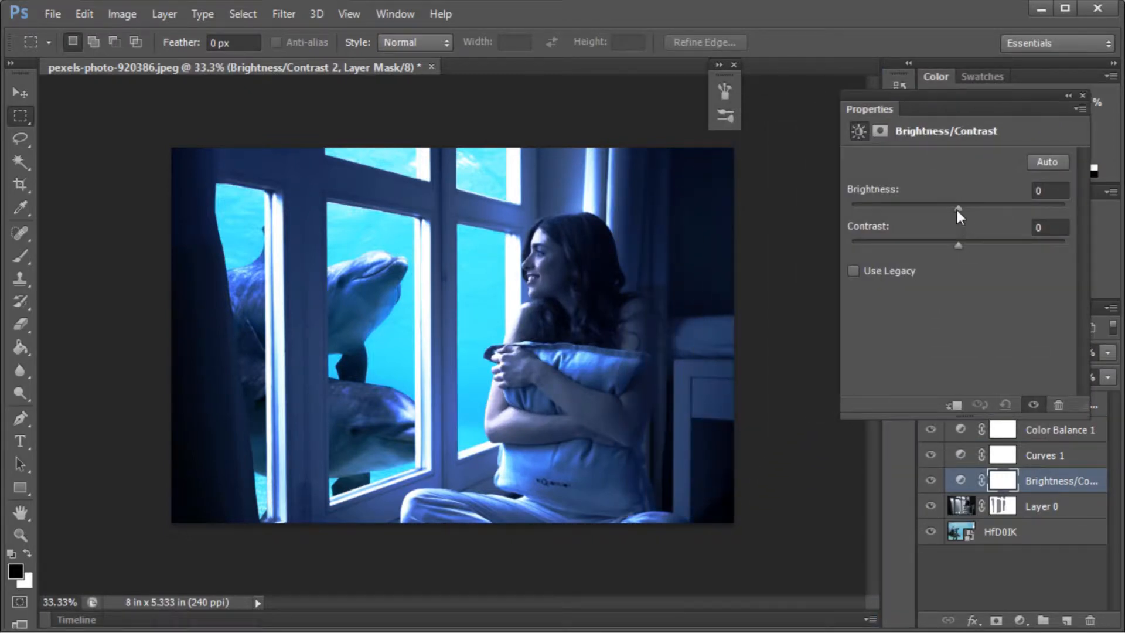
pyautogui.moveTo(957, 210); pyautogui.dragTo(926, 204)
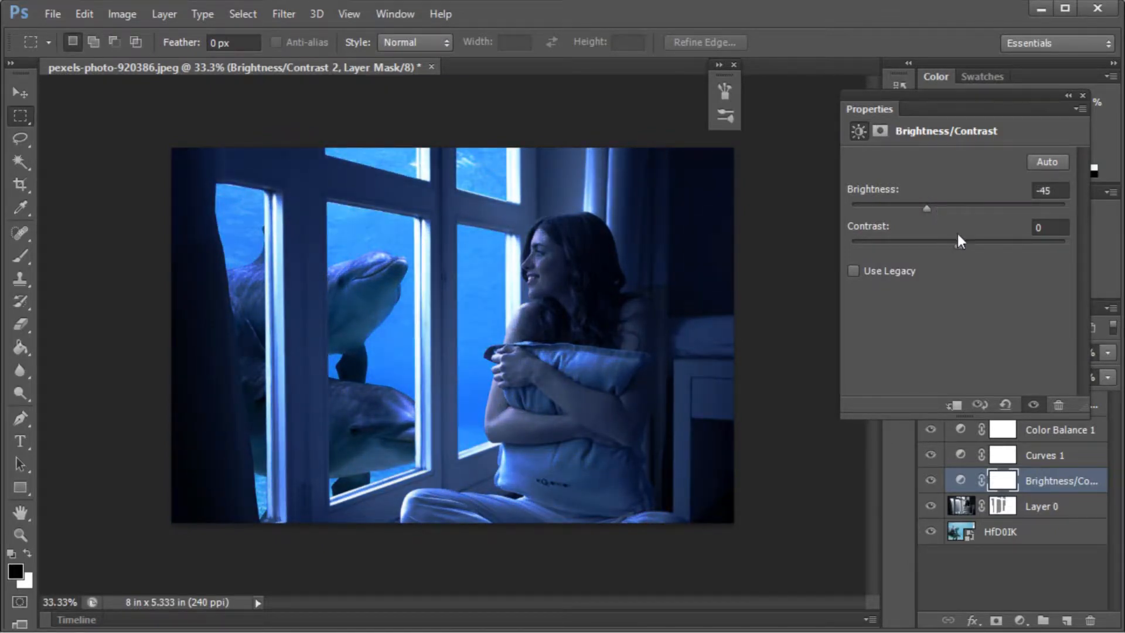
# - Set the contrast of the Brightness/Contrast adjustment above Layer 0 to 1
pyautogui.moveTo(957, 246)
pyautogui.mouseDown()
pyautogui.moveTo(876, 239)
pyautogui.moveTo(1003, 234)
pyautogui.moveTo(959, 231)
pyautogui.mouseUp()
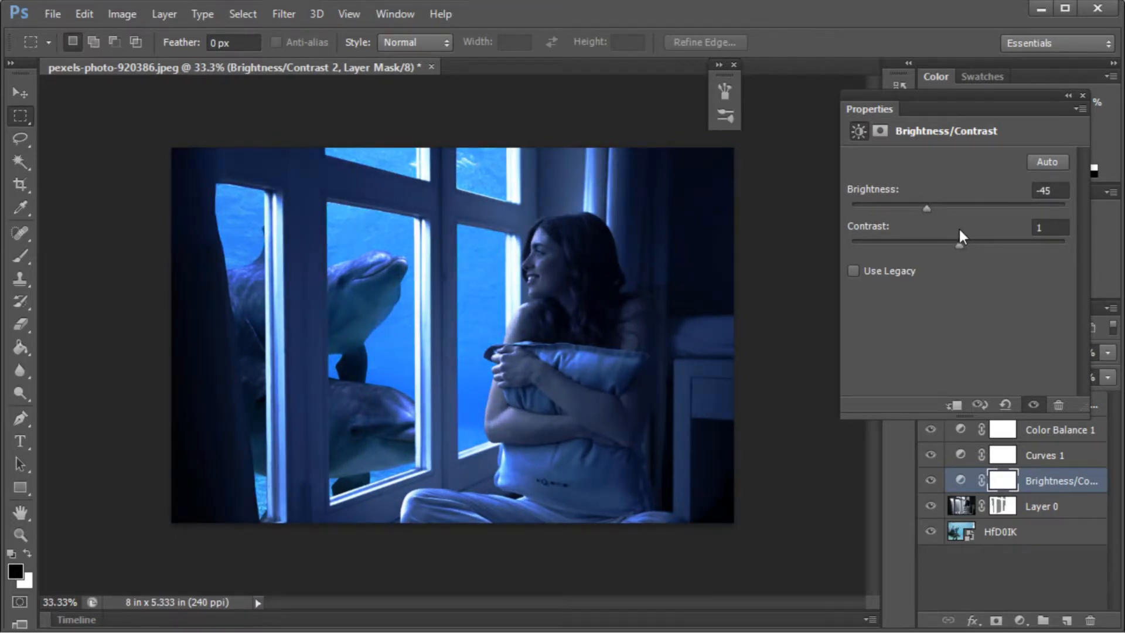
pyautogui.click(1067, 95)
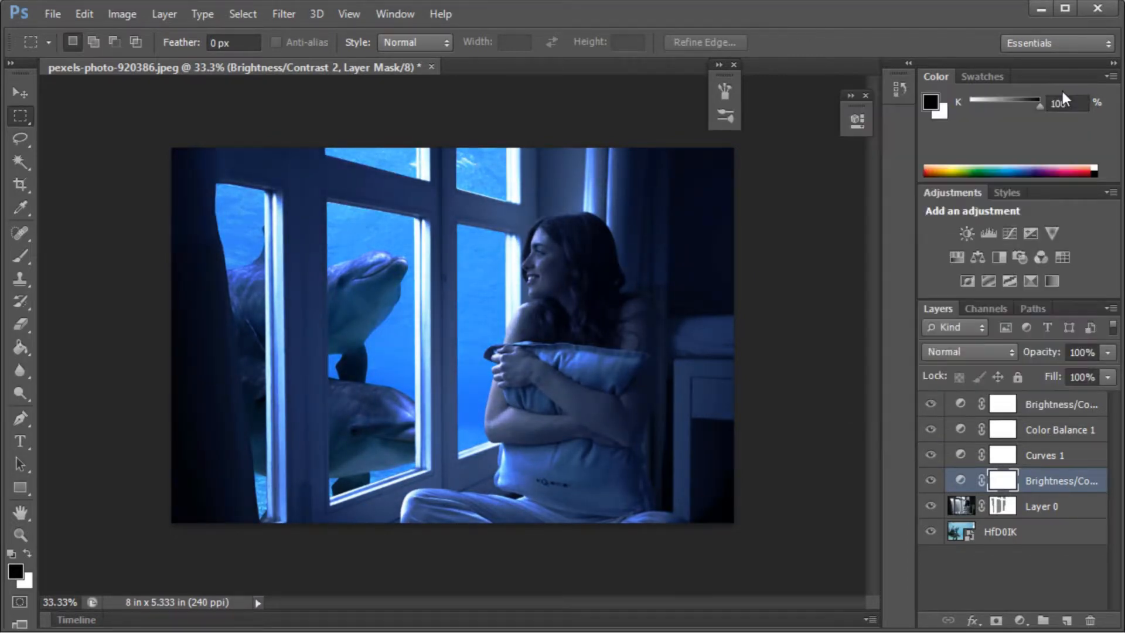
# - Add a Levels adjustment layer above the lower Brightness/Contrast layer and adjust the output levels of its Blue channel
pyautogui.click(993, 229)
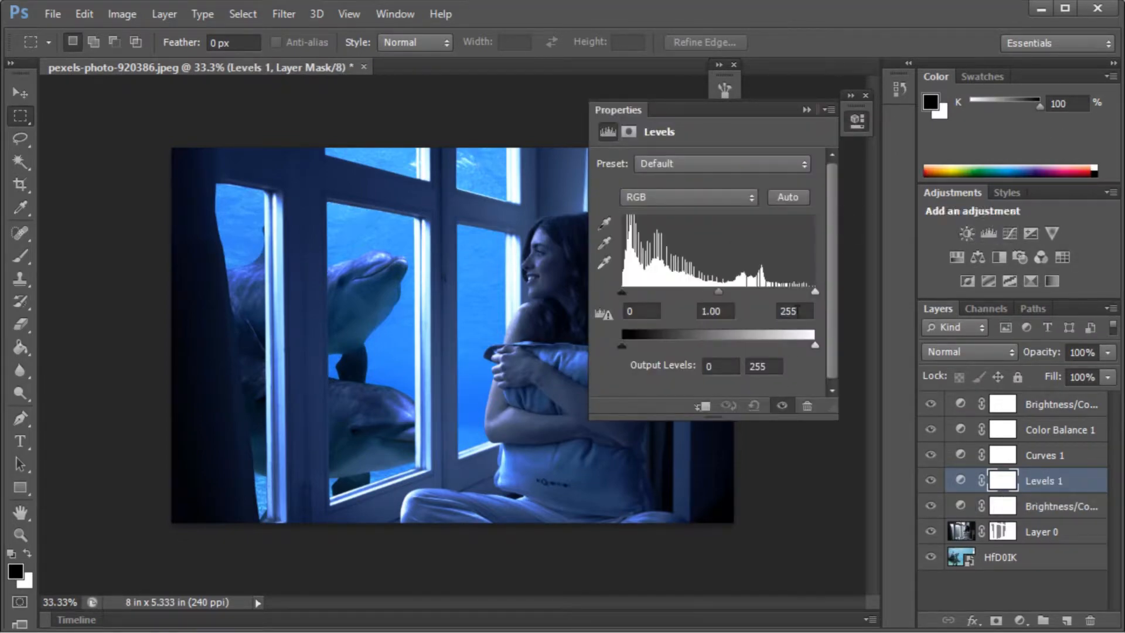
pyautogui.click(778, 162)
pyautogui.click(756, 180)
pyautogui.click(733, 196)
pyautogui.click(685, 270)
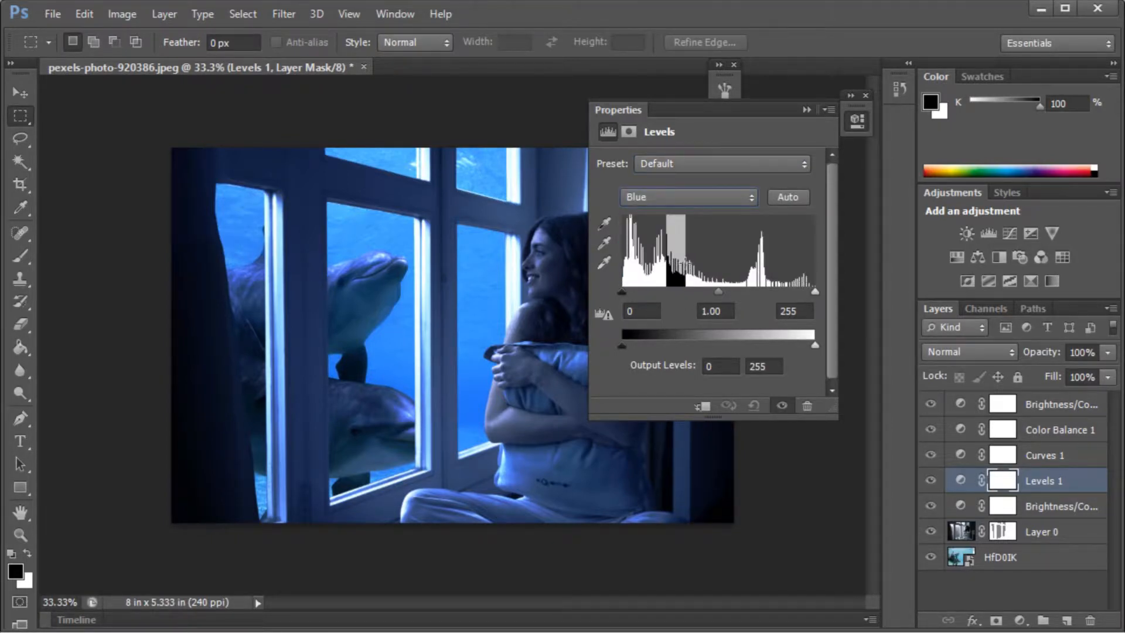
pyautogui.moveTo(624, 348)
pyautogui.mouseDown()
pyautogui.moveTo(659, 348)
pyautogui.moveTo(605, 347)
pyautogui.mouseUp()
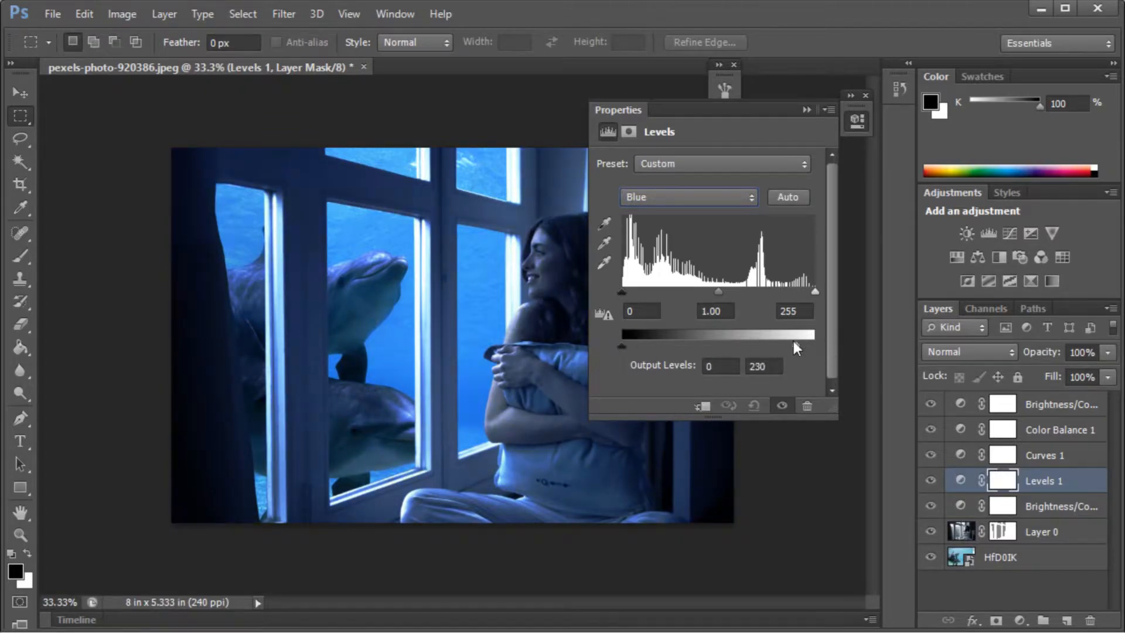
pyautogui.moveTo(758, 346); pyautogui.dragTo(823, 348)
pyautogui.click(807, 109)
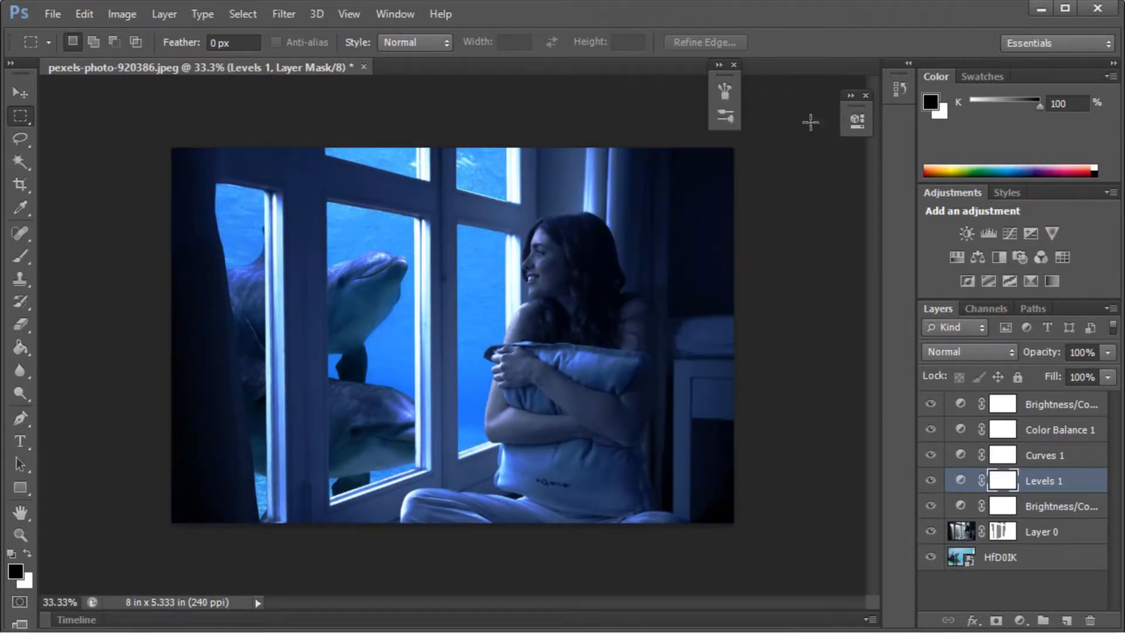
# - Add a Color Balance adjustment layer above Levels 1 with midtones Cyan-Red at -11 and Yellow-Blue at +17
pyautogui.click(975, 259)
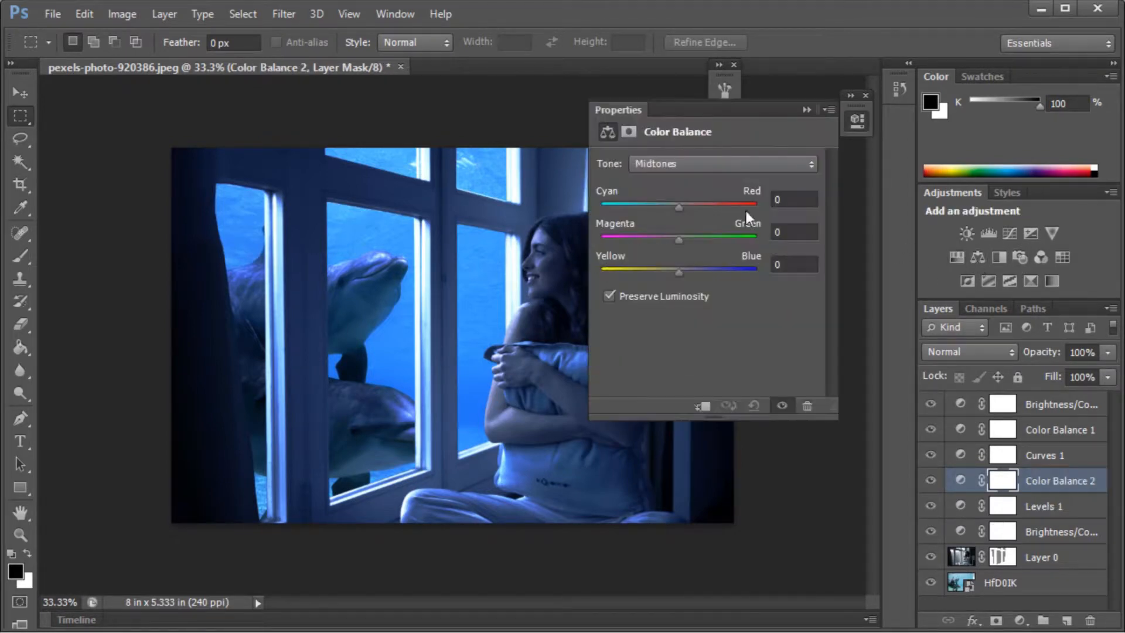
pyautogui.moveTo(680, 269); pyautogui.dragTo(691, 269)
pyautogui.moveTo(679, 206); pyautogui.dragTo(669, 205)
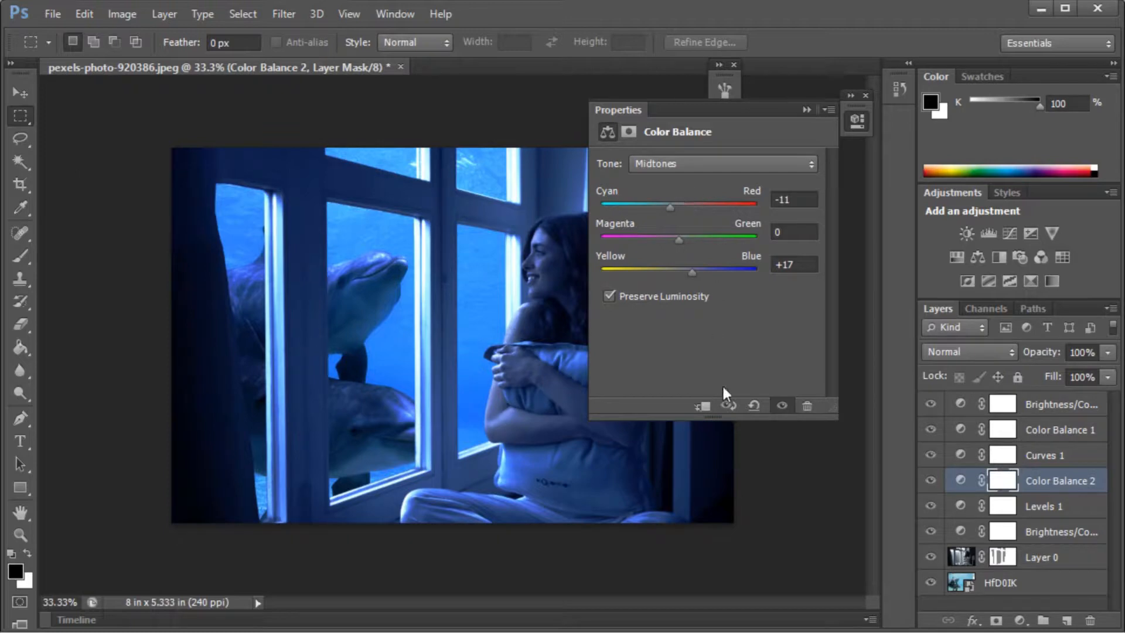
pyautogui.click(805, 110)
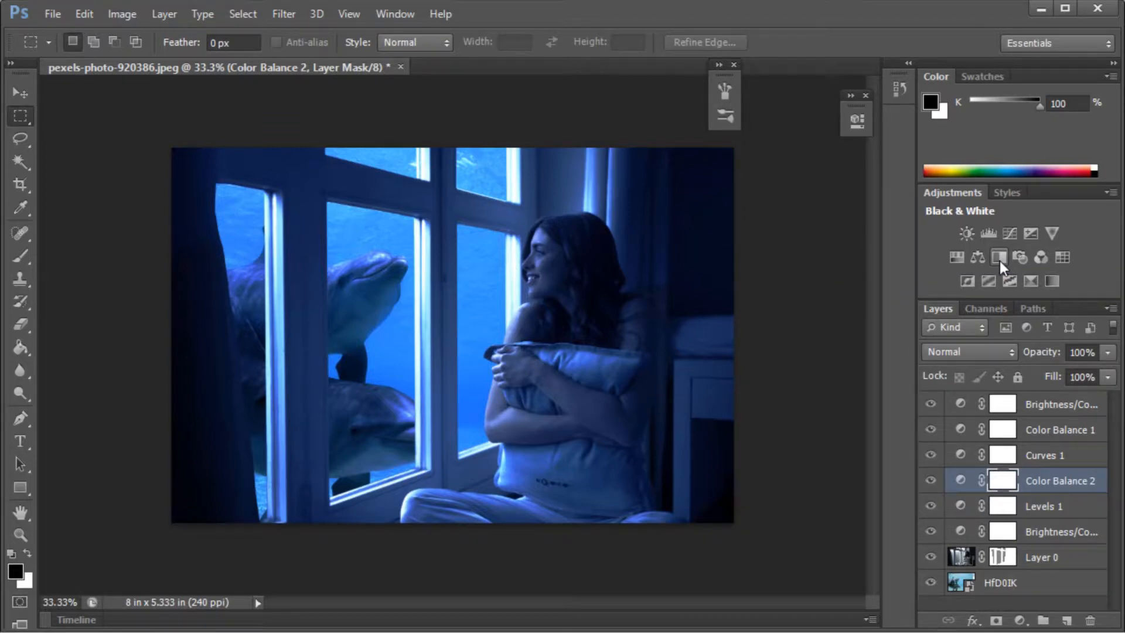
# - Place the coral reef image Heron-Island-Diving-2.jpg, resetting its Camera Raw tone settings to default
pyautogui.click(50, 13)
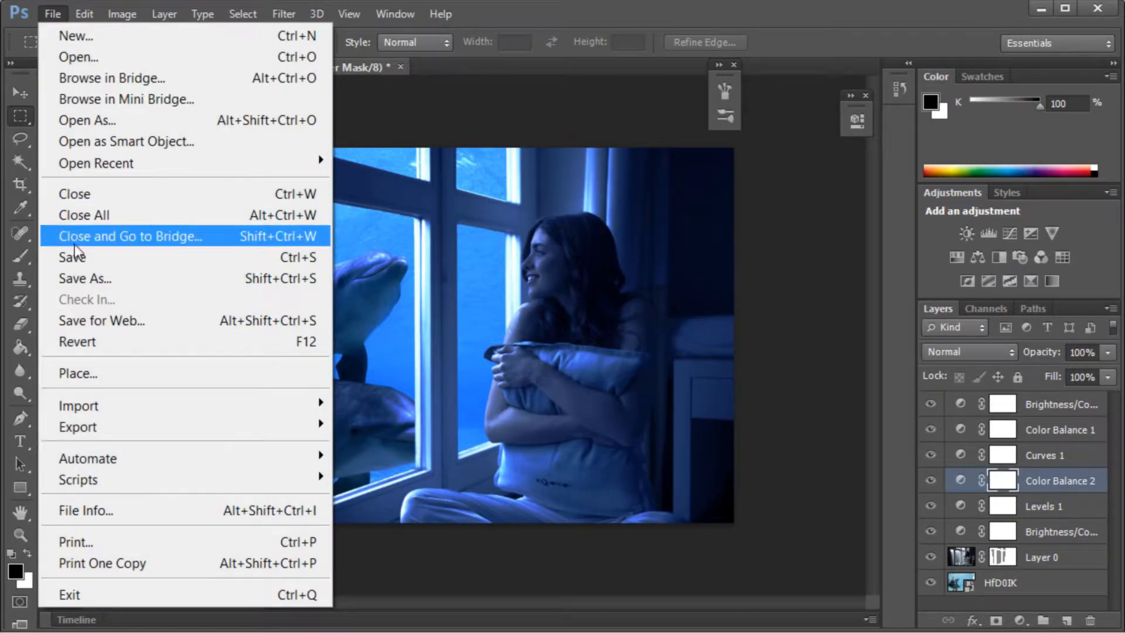
pyautogui.click(73, 374)
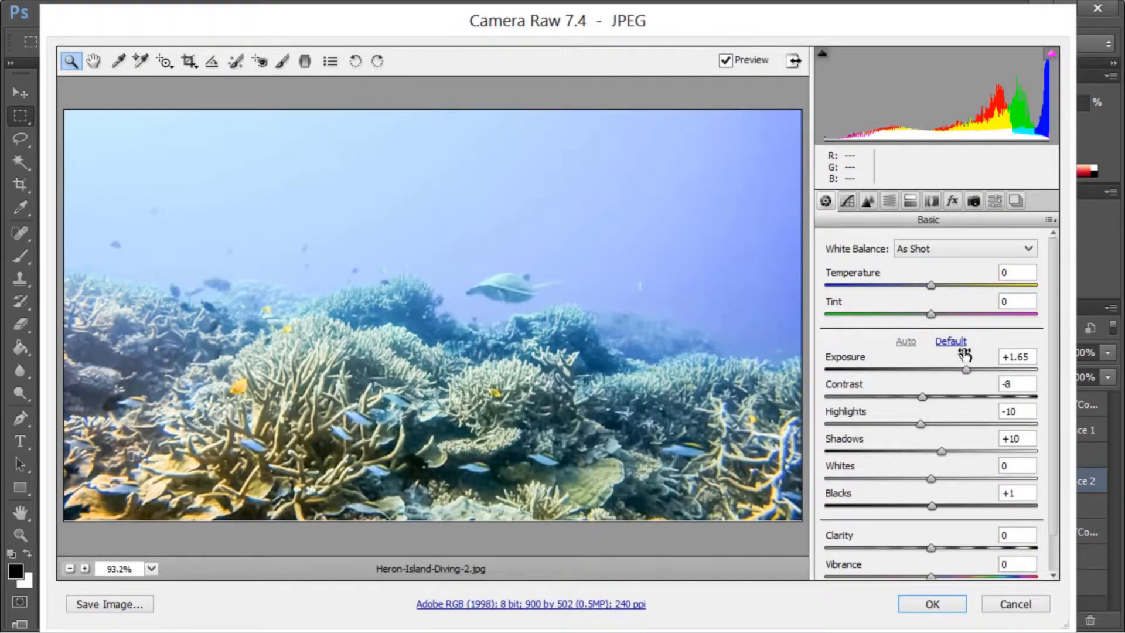
pyautogui.click(950, 341)
pyautogui.click(928, 606)
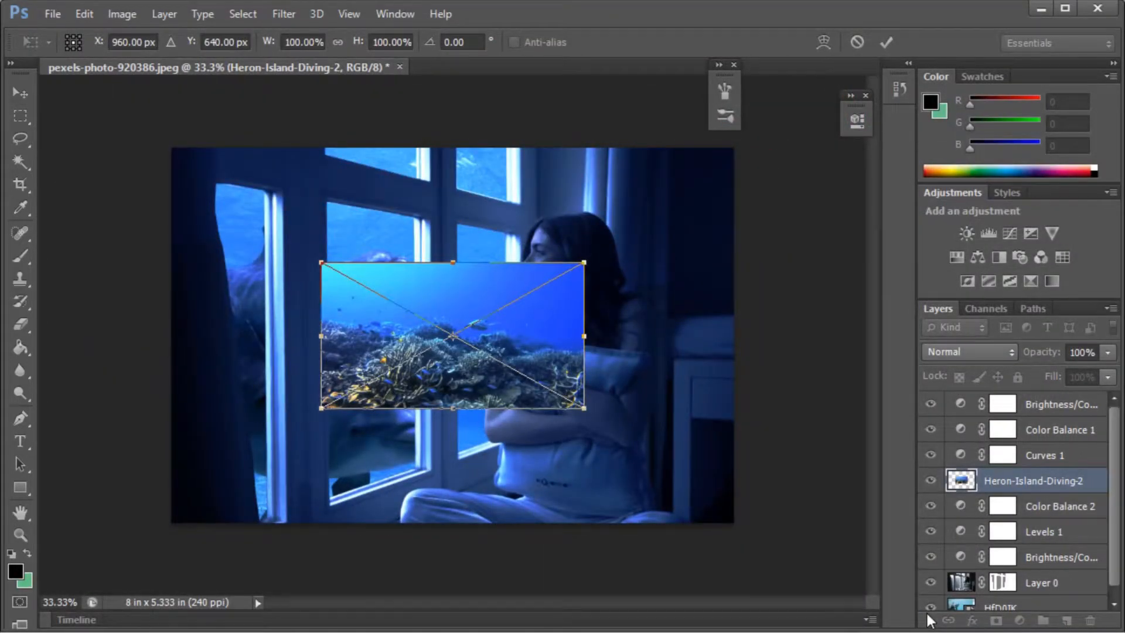
# - Enlarge the reef image to about 181% and position it over the lower window panes, flush with the canvas's lower edge
pyautogui.moveTo(586, 414); pyautogui.dragTo(659, 455)
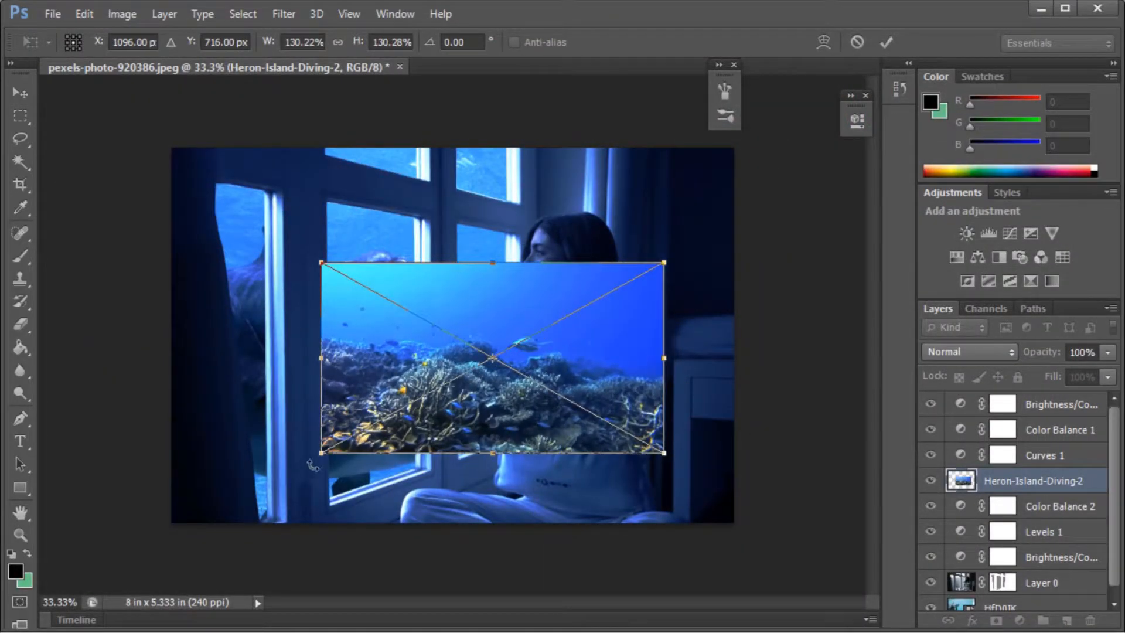
pyautogui.moveTo(320, 456); pyautogui.dragTo(188, 529)
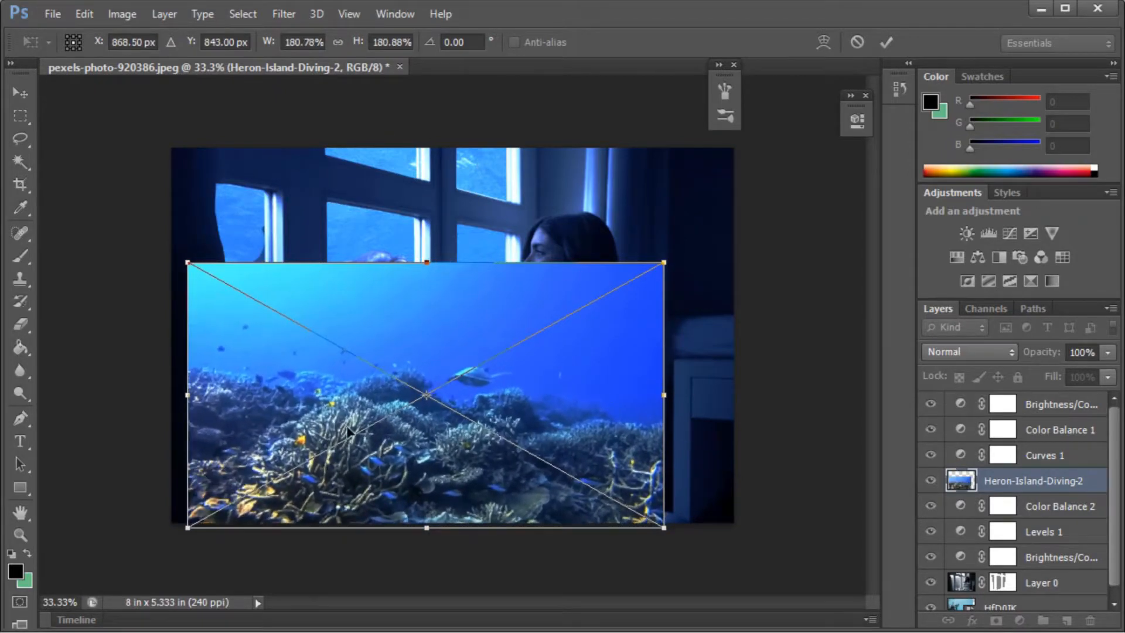
pyautogui.moveTo(335, 422); pyautogui.dragTo(299, 429)
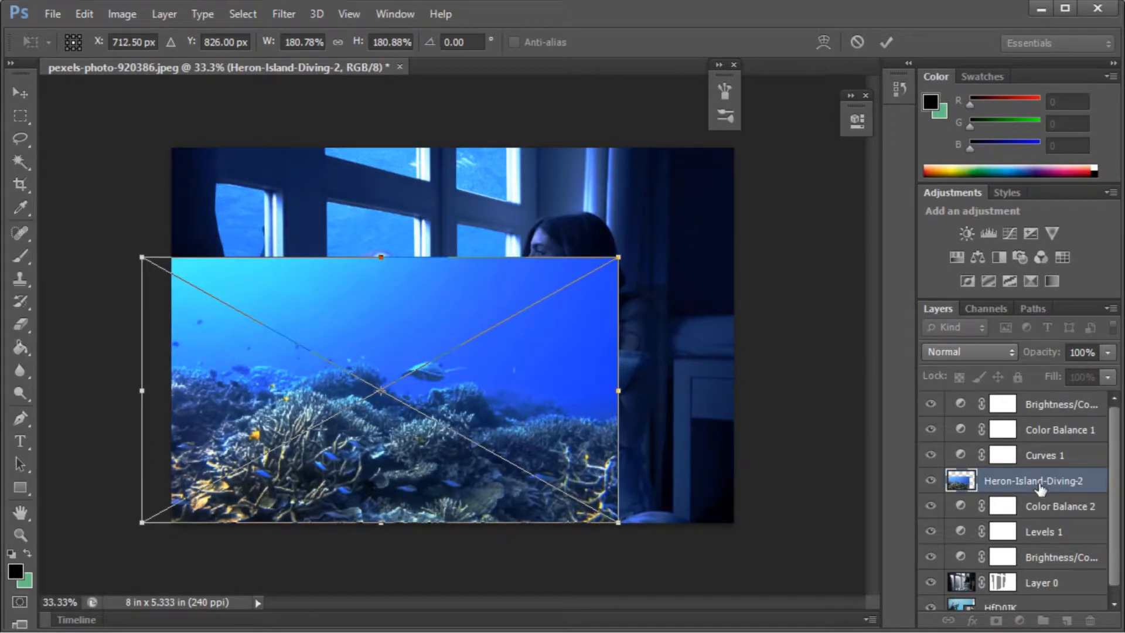
# - Commit the placement of the reef image and move its layer between Layer 0 and the HfD0IK dolphin layer
pyautogui.click(20, 93)
pyautogui.click(498, 259)
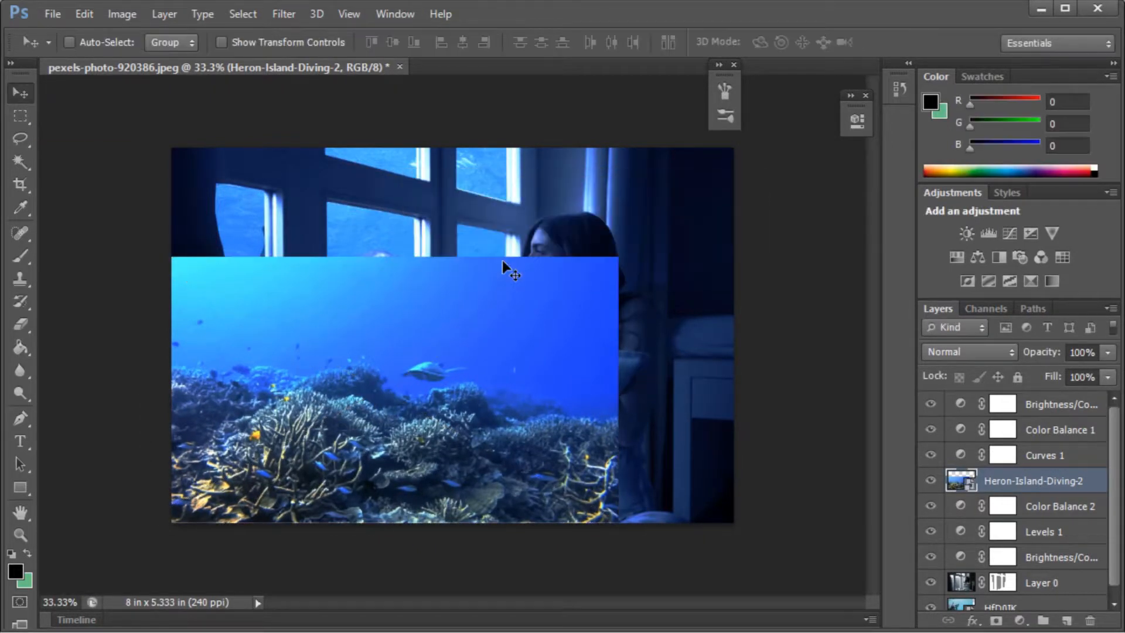
pyautogui.scroll(-1, 1116, 474)
pyautogui.moveTo(1024, 474); pyautogui.dragTo(1024, 591)
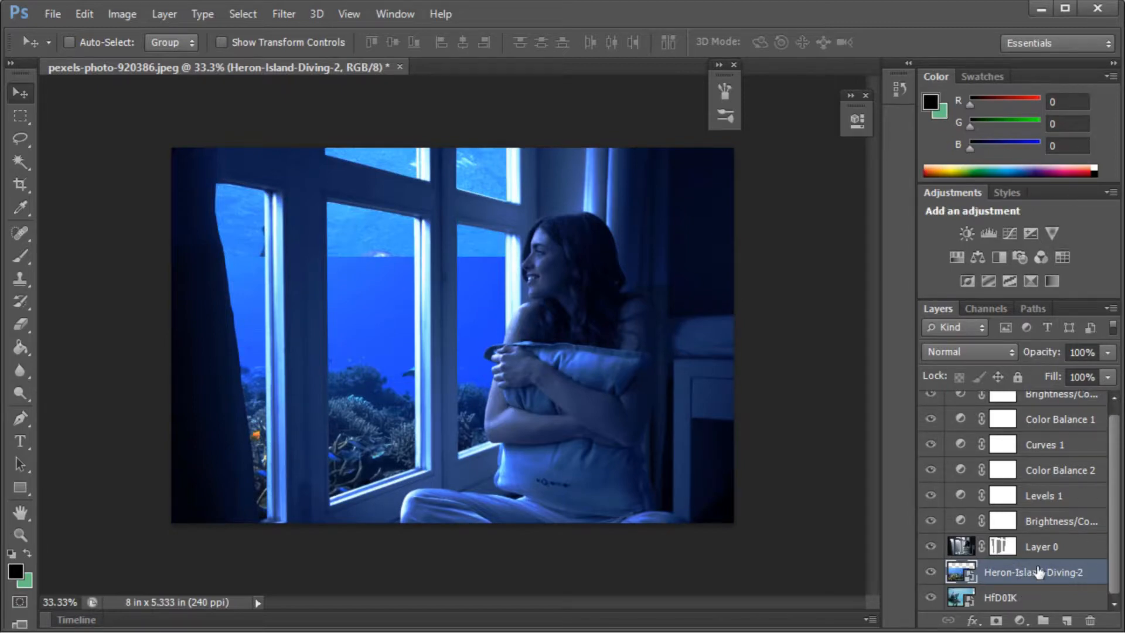
# - Reduce the opacity of the Heron-Island-Diving-2 layer to 41% in its blending options
pyautogui.doubleClick(1037, 572)
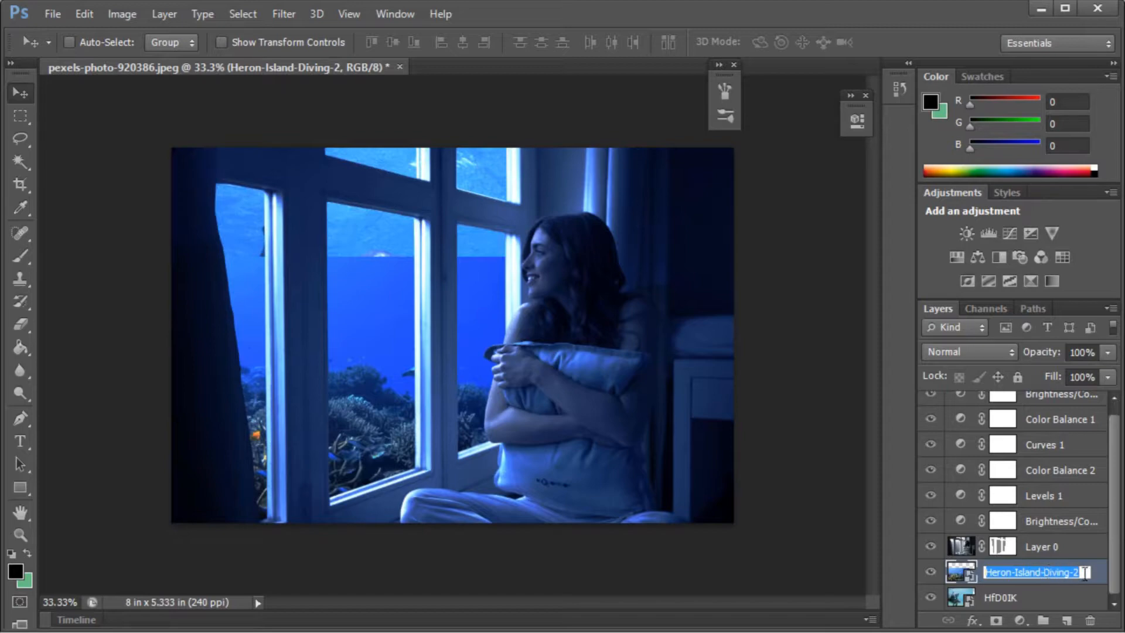
pyautogui.click(1097, 578)
pyautogui.doubleClick(1097, 579)
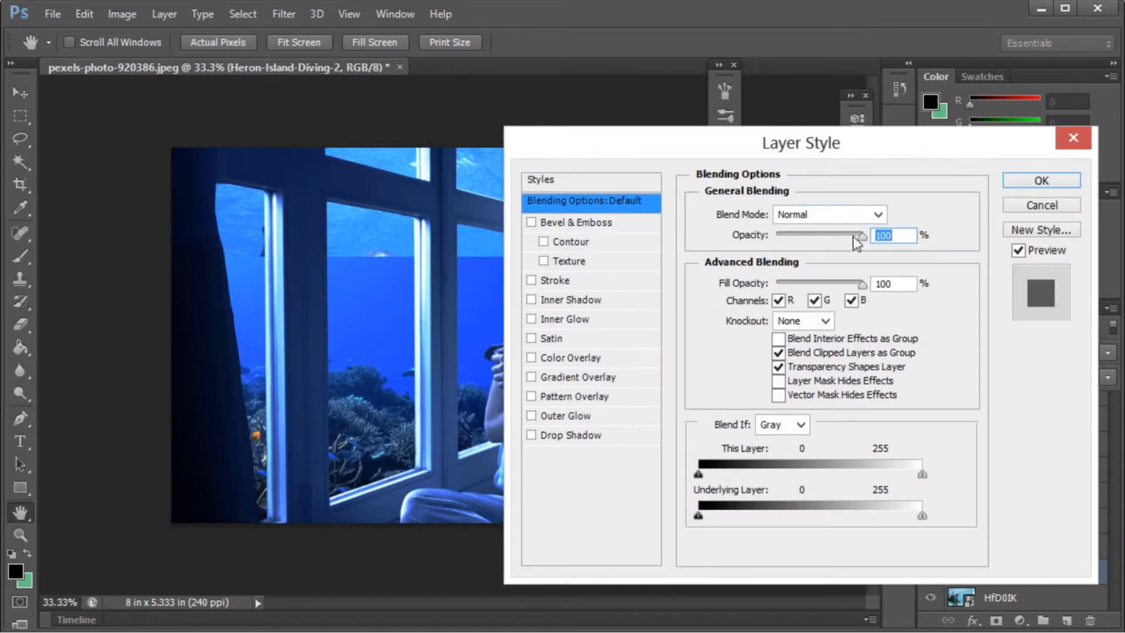
pyautogui.moveTo(862, 235); pyautogui.dragTo(811, 231)
pyautogui.click(1051, 182)
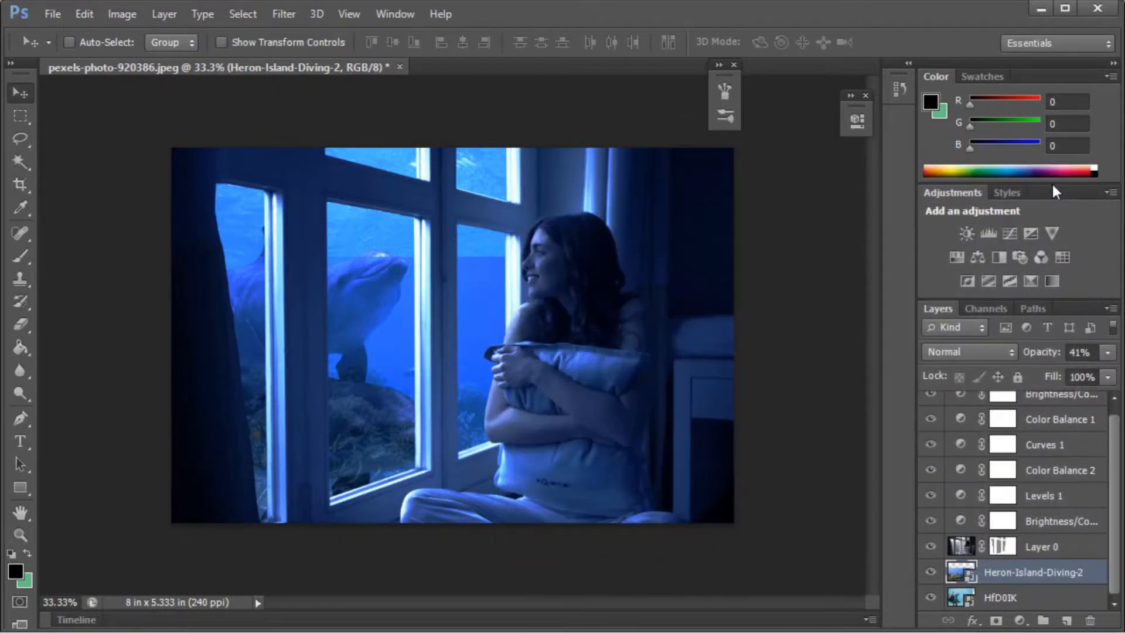
# - Rasterize the Heron-Island-Diving-2 smart object so the Eraser tool can be used on the reef over the lower dolphin
pyautogui.hotkey('ctrl', '+')
pyautogui.hotkey('ctrl', '+')
pyautogui.hotkey('ctrl', '+')
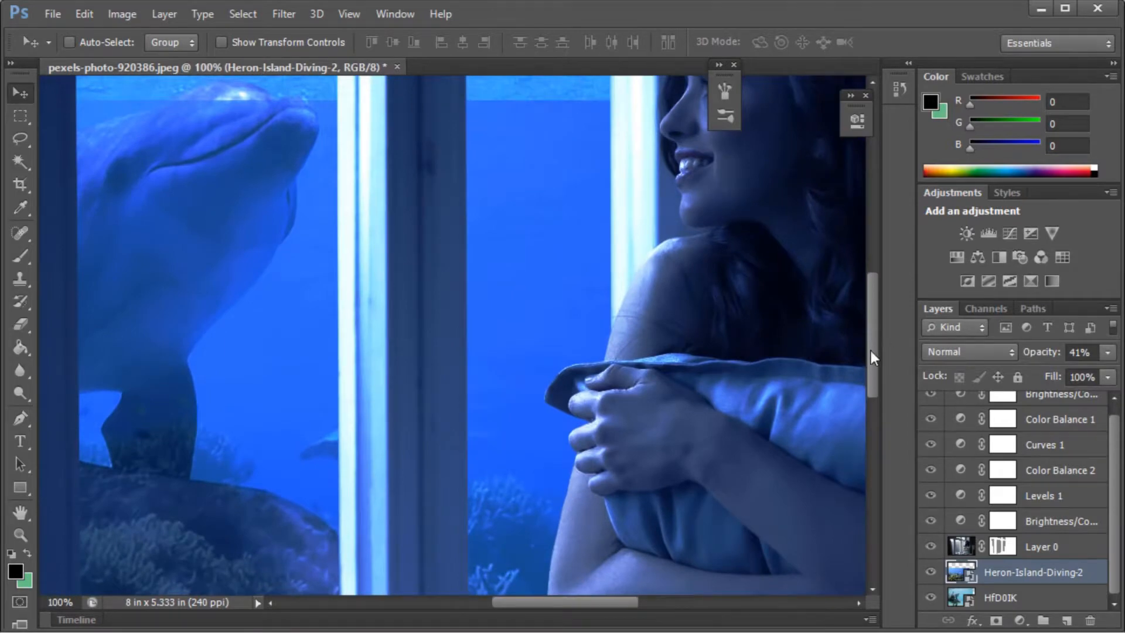
pyautogui.moveTo(871, 357); pyautogui.dragTo(870, 441)
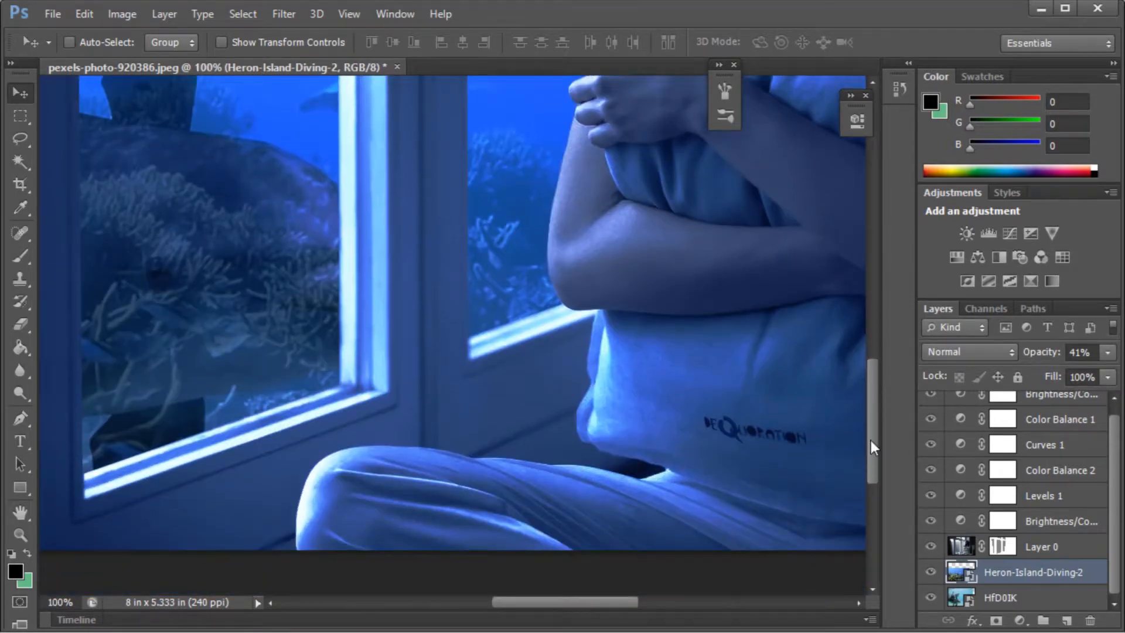
pyautogui.moveTo(568, 602); pyautogui.dragTo(496, 604)
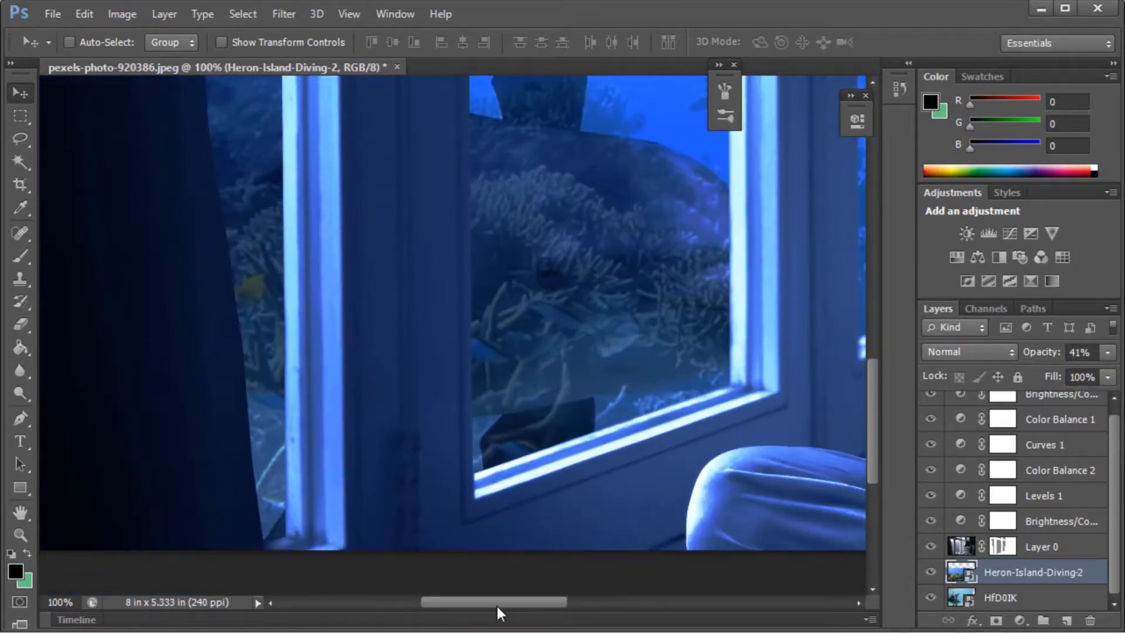
pyautogui.click(23, 321)
pyautogui.click(513, 309)
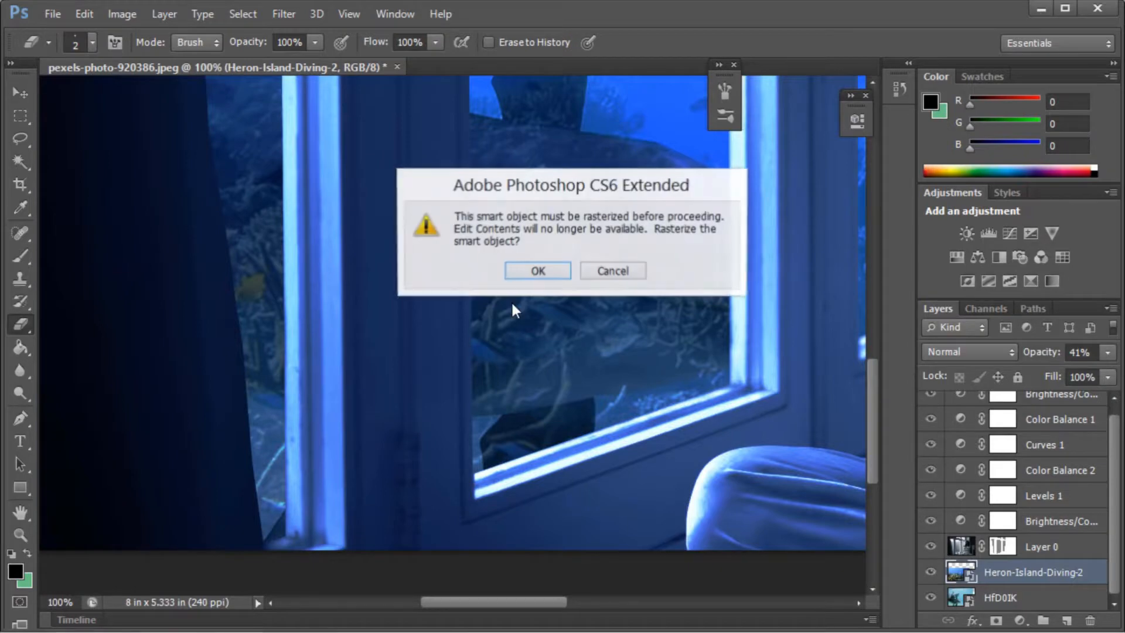
pyautogui.click(535, 271)
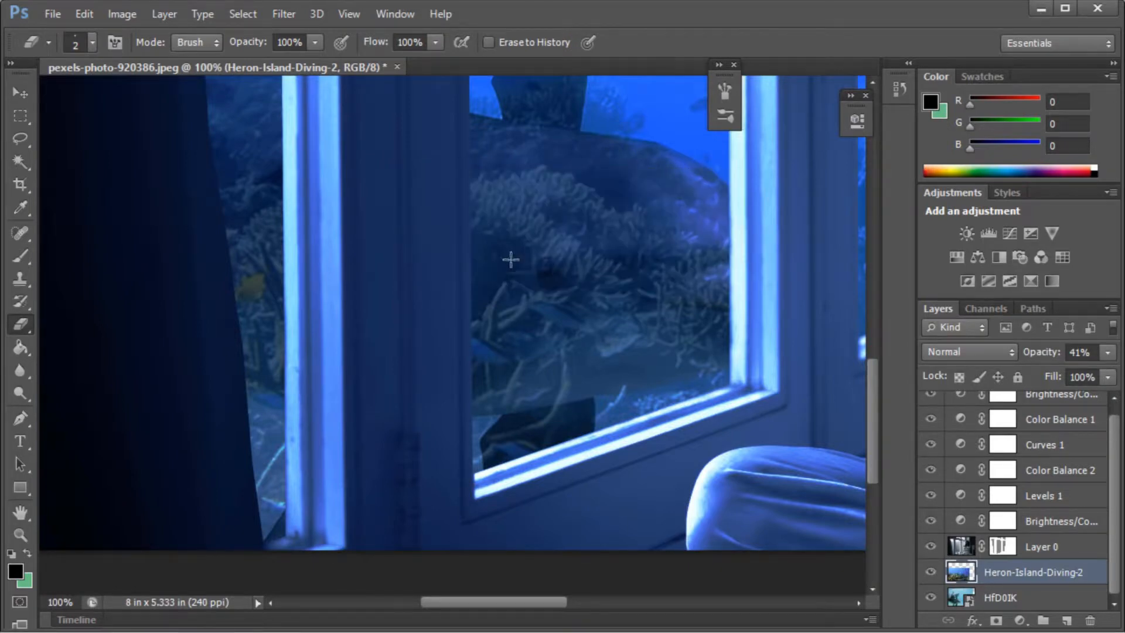
# - Set the eraser to a soft 31 px brush and erase a spot of reef over the lower dolphin's eye
pyautogui.click(89, 41)
pyautogui.click(93, 97)
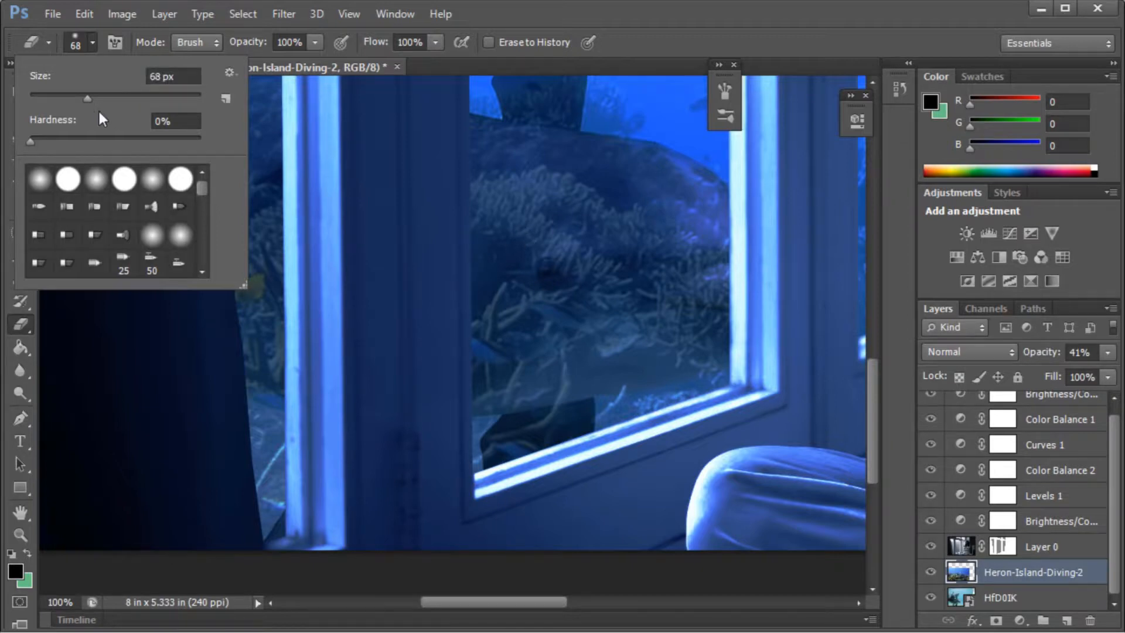
pyautogui.click(56, 97)
pyautogui.click(536, 276)
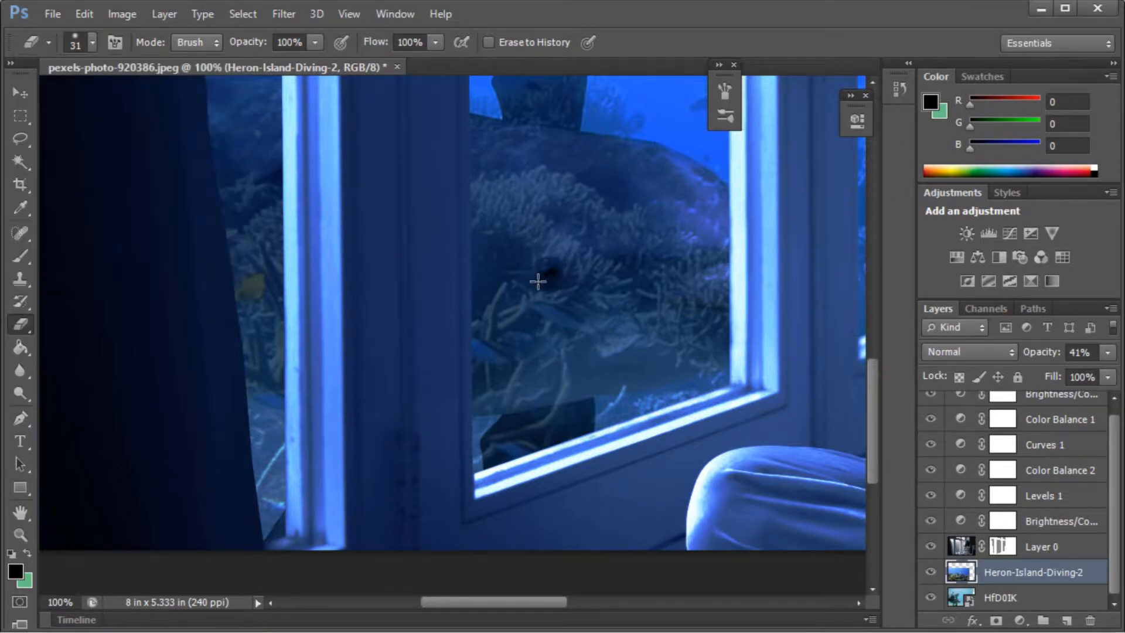
pyautogui.click(89, 42)
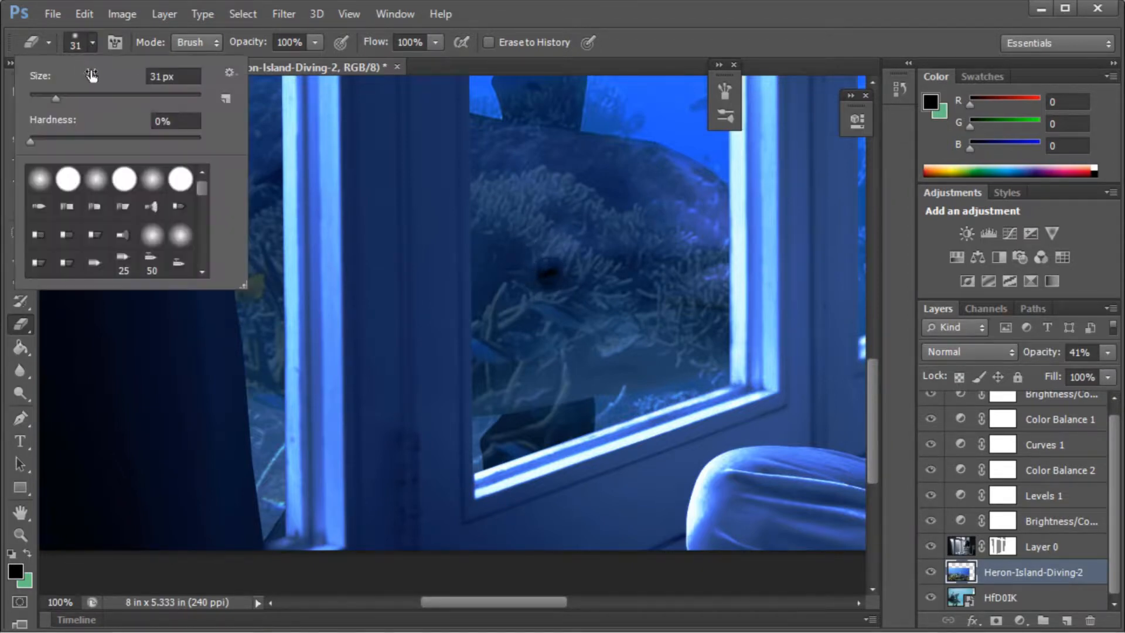
pyautogui.click(151, 97)
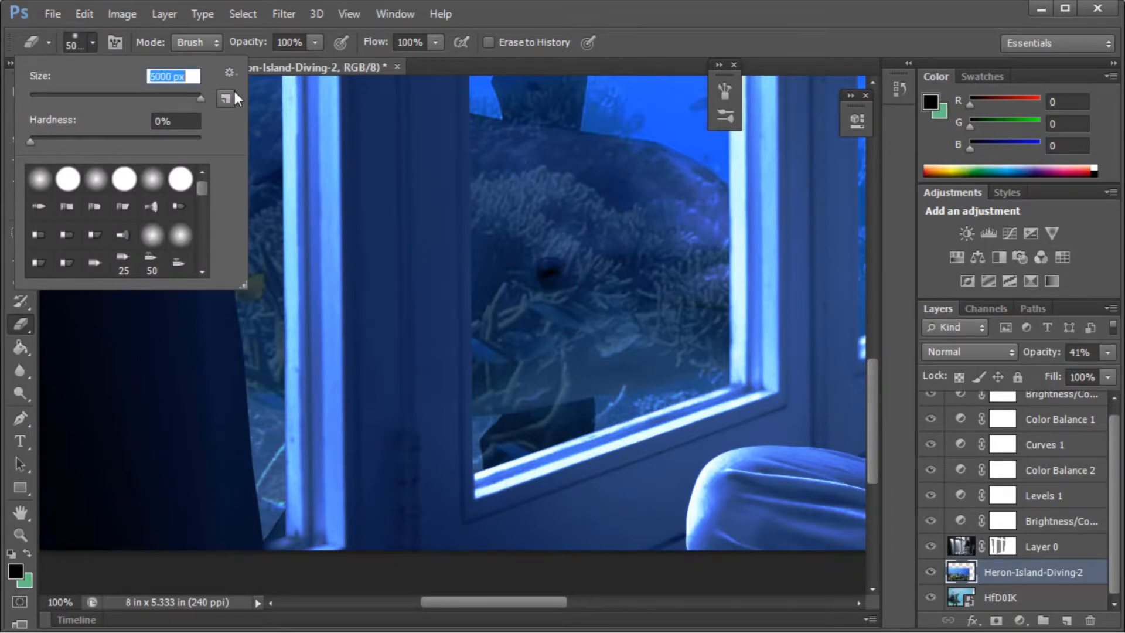
pyautogui.click(531, 263)
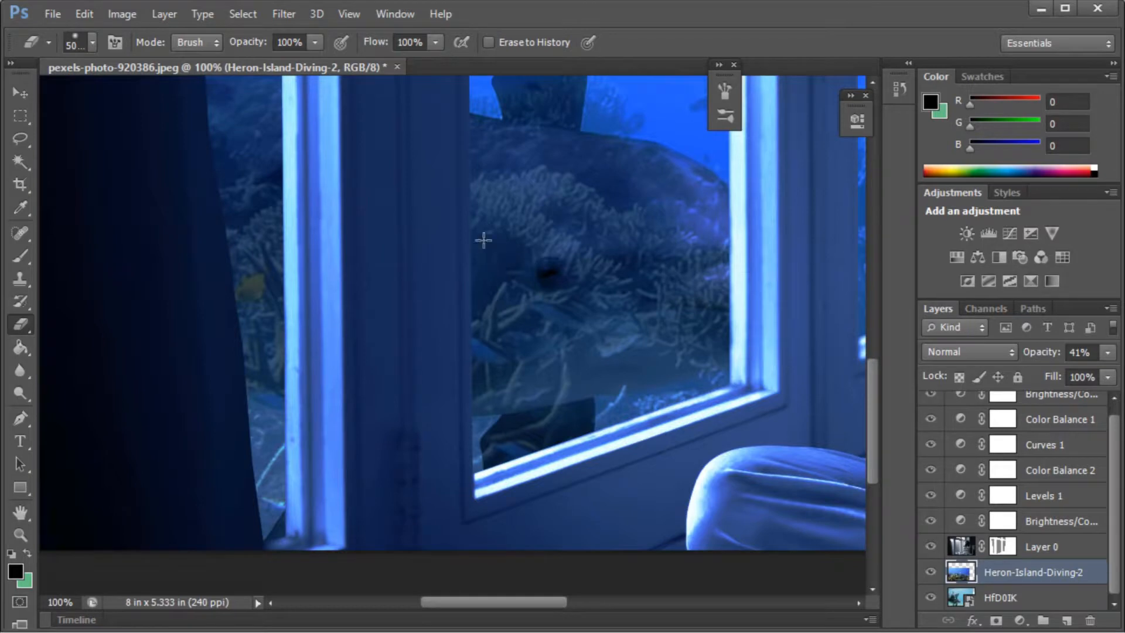
pyautogui.click(441, 318)
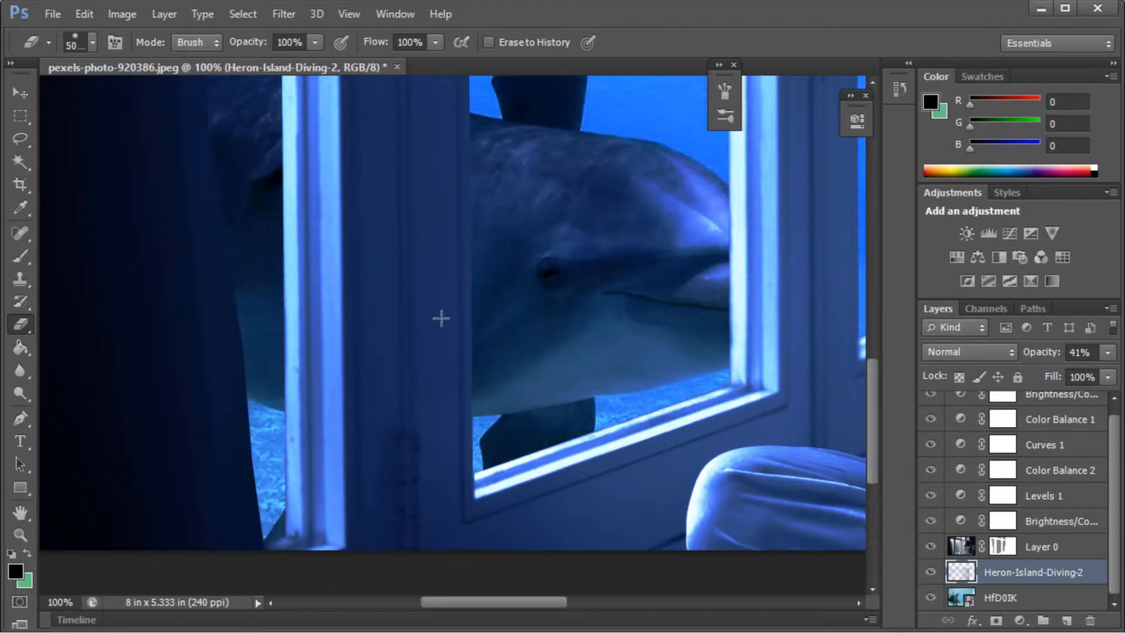
pyautogui.hotkey('ctrl', 'z')
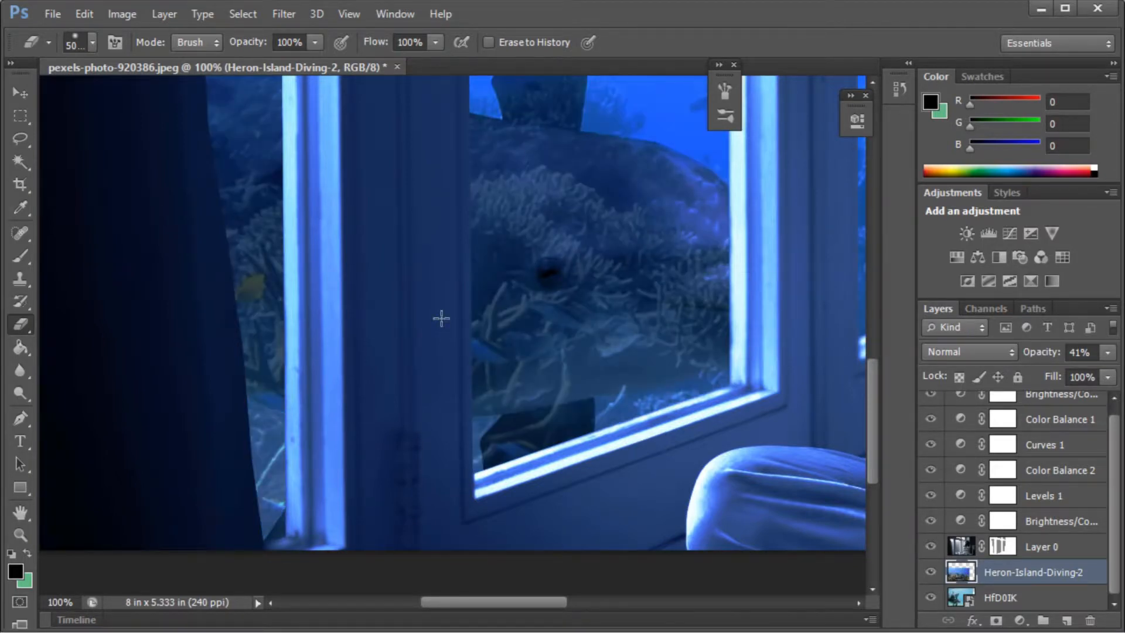
# - Set the eraser size to 53 px and erase the reef covering the lower dolphin's head and body in the middle pane
pyautogui.click(93, 42)
pyautogui.moveTo(199, 96); pyautogui.dragTo(76, 98)
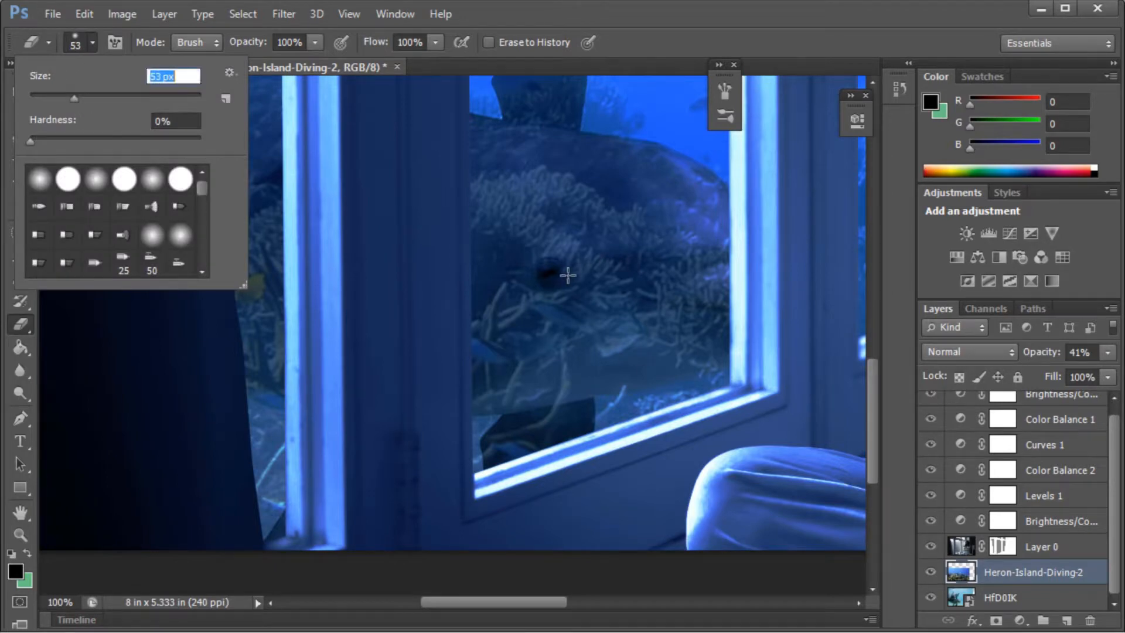
pyautogui.moveTo(573, 270)
pyautogui.mouseDown()
pyautogui.moveTo(600, 304)
pyautogui.moveTo(579, 287)
pyautogui.mouseUp()
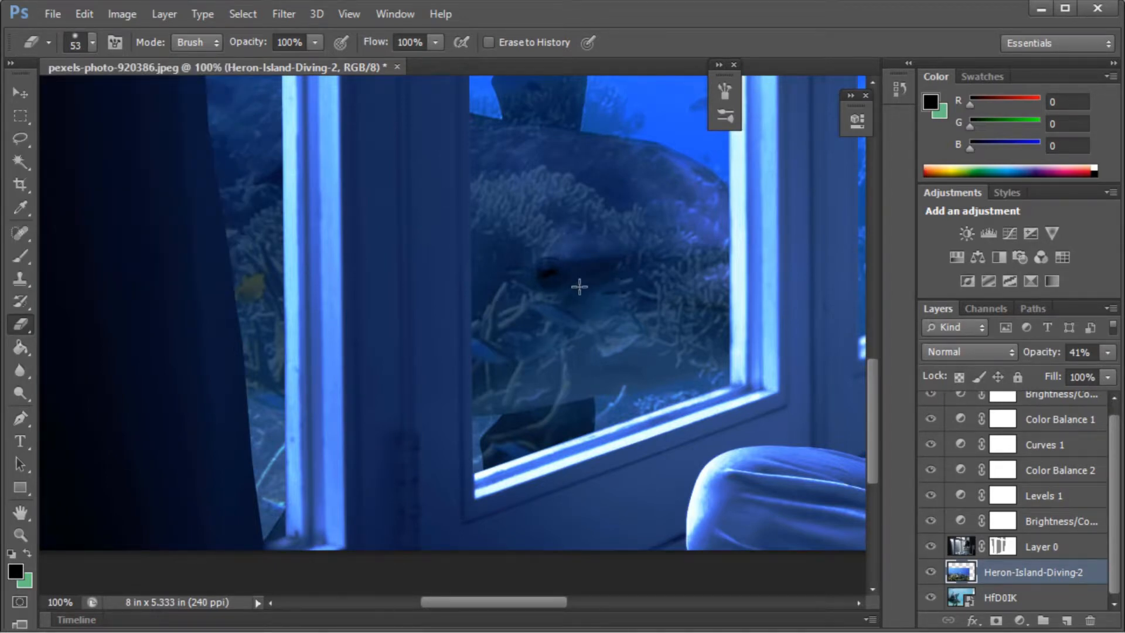
pyautogui.moveTo(580, 286)
pyautogui.mouseDown()
pyautogui.moveTo(622, 277)
pyautogui.moveTo(610, 296)
pyautogui.moveTo(646, 247)
pyautogui.moveTo(681, 238)
pyautogui.moveTo(694, 300)
pyautogui.moveTo(661, 315)
pyautogui.moveTo(701, 240)
pyautogui.moveTo(718, 243)
pyautogui.moveTo(711, 308)
pyautogui.mouseUp()
pyautogui.moveTo(694, 350)
pyautogui.mouseDown()
pyautogui.moveTo(619, 383)
pyautogui.moveTo(588, 380)
pyautogui.moveTo(665, 371)
pyautogui.moveTo(613, 380)
pyautogui.moveTo(708, 351)
pyautogui.moveTo(651, 375)
pyautogui.moveTo(723, 344)
pyautogui.moveTo(689, 360)
pyautogui.moveTo(551, 356)
pyautogui.moveTo(534, 298)
pyautogui.moveTo(625, 256)
pyautogui.moveTo(560, 267)
pyautogui.moveTo(579, 262)
pyautogui.moveTo(481, 317)
pyautogui.moveTo(473, 297)
pyautogui.moveTo(469, 406)
pyautogui.moveTo(527, 383)
pyautogui.moveTo(452, 402)
pyautogui.moveTo(579, 386)
pyautogui.moveTo(521, 414)
pyautogui.moveTo(581, 414)
pyautogui.moveTo(563, 435)
pyautogui.moveTo(501, 447)
pyautogui.moveTo(562, 354)
pyautogui.moveTo(484, 363)
pyautogui.moveTo(489, 347)
pyautogui.moveTo(504, 373)
pyautogui.moveTo(527, 331)
pyautogui.moveTo(543, 179)
pyautogui.moveTo(576, 189)
pyautogui.moveTo(609, 247)
pyautogui.moveTo(619, 208)
pyautogui.moveTo(662, 206)
pyautogui.moveTo(711, 239)
pyautogui.moveTo(713, 204)
pyautogui.mouseUp()
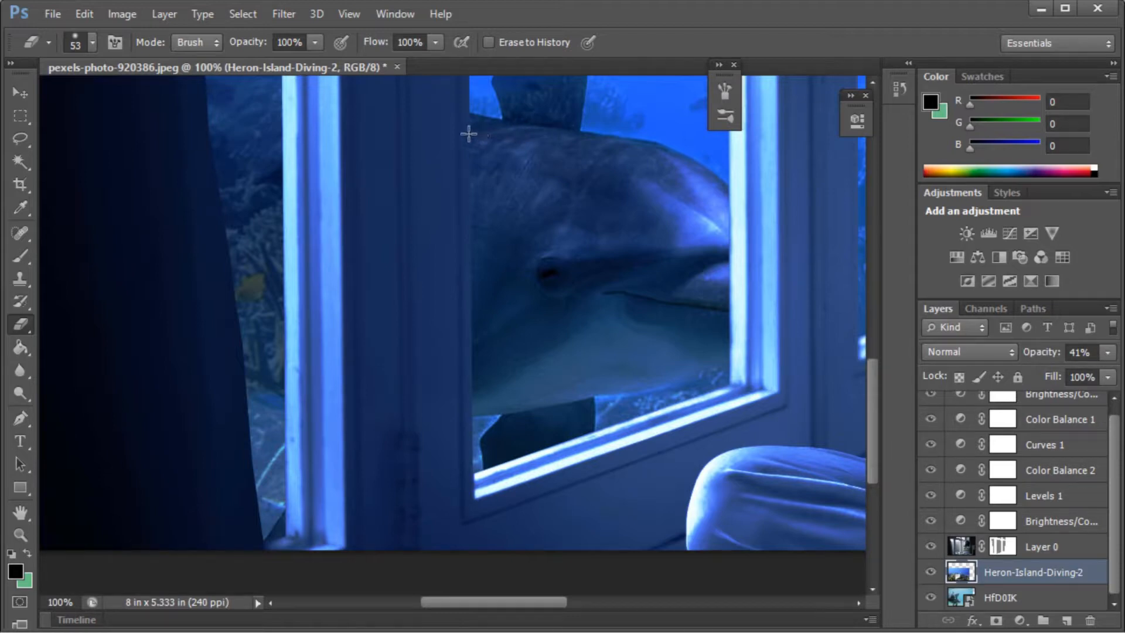
# - Erase the reef over the upper dolphin's flipper in the middle pane, undoing the extra stroke across its belly
pyautogui.moveTo(873, 415); pyautogui.dragTo(873, 391)
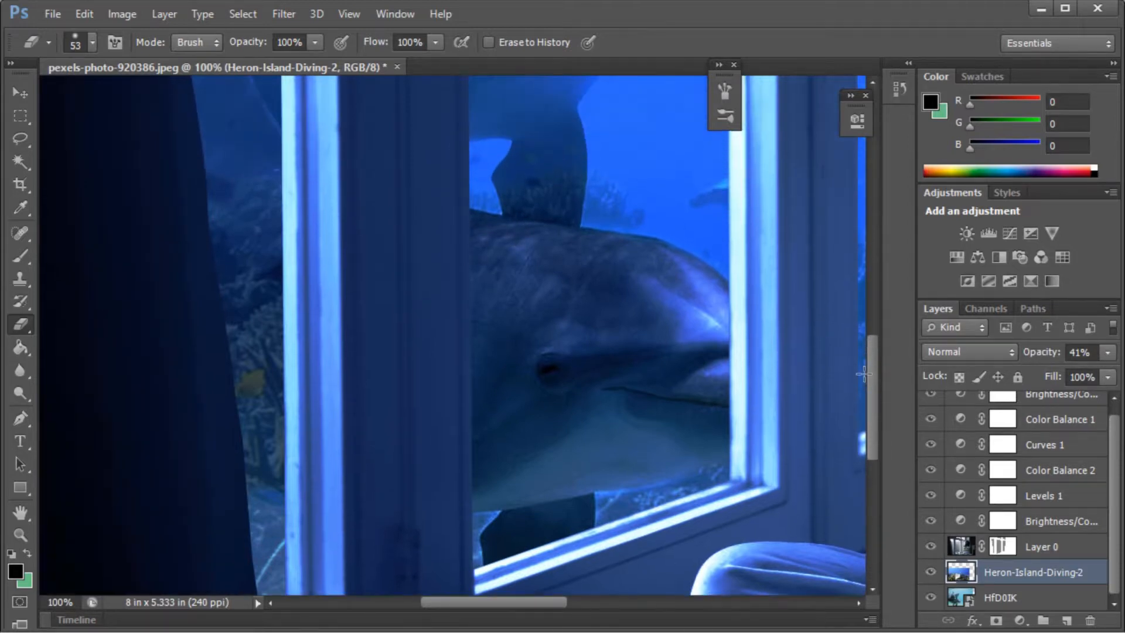
pyautogui.moveTo(557, 226)
pyautogui.mouseDown()
pyautogui.moveTo(569, 137)
pyautogui.moveTo(565, 223)
pyautogui.moveTo(571, 109)
pyautogui.moveTo(567, 202)
pyautogui.moveTo(544, 160)
pyautogui.moveTo(520, 217)
pyautogui.moveTo(512, 195)
pyautogui.moveTo(539, 114)
pyautogui.moveTo(524, 121)
pyautogui.moveTo(536, 130)
pyautogui.moveTo(489, 116)
pyautogui.mouseUp()
pyautogui.moveTo(871, 386); pyautogui.dragTo(867, 331)
pyautogui.moveTo(559, 331)
pyautogui.mouseDown()
pyautogui.moveTo(585, 311)
pyautogui.moveTo(572, 344)
pyautogui.moveTo(639, 298)
pyautogui.moveTo(689, 342)
pyautogui.moveTo(675, 371)
pyautogui.moveTo(703, 264)
pyautogui.moveTo(656, 229)
pyautogui.mouseUp()
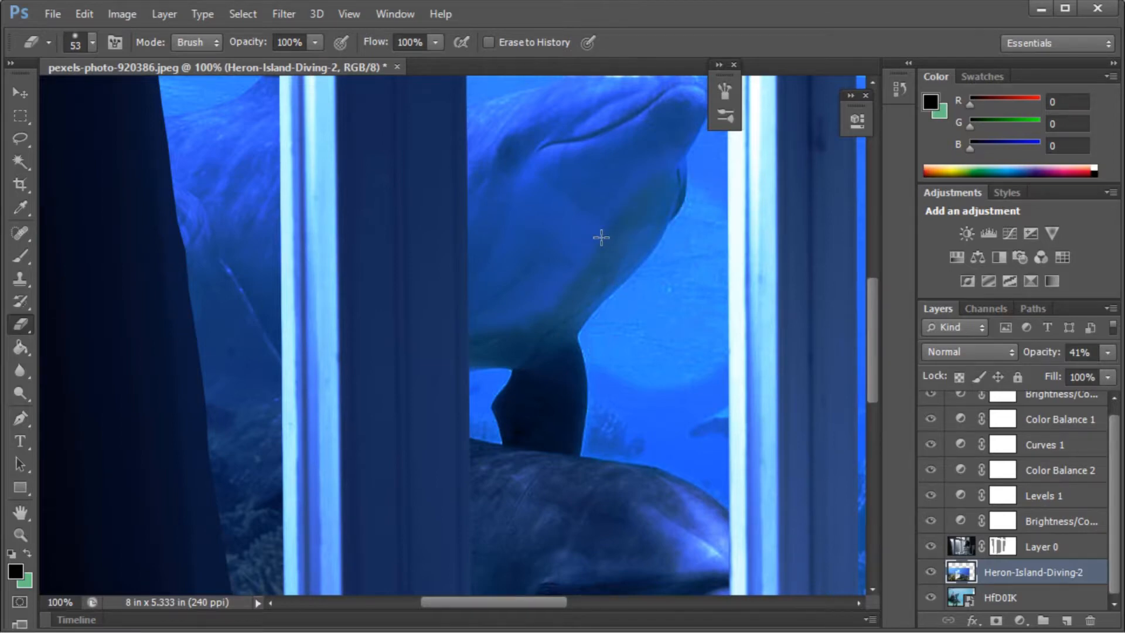
pyautogui.hotkey('ctrl', 'z')
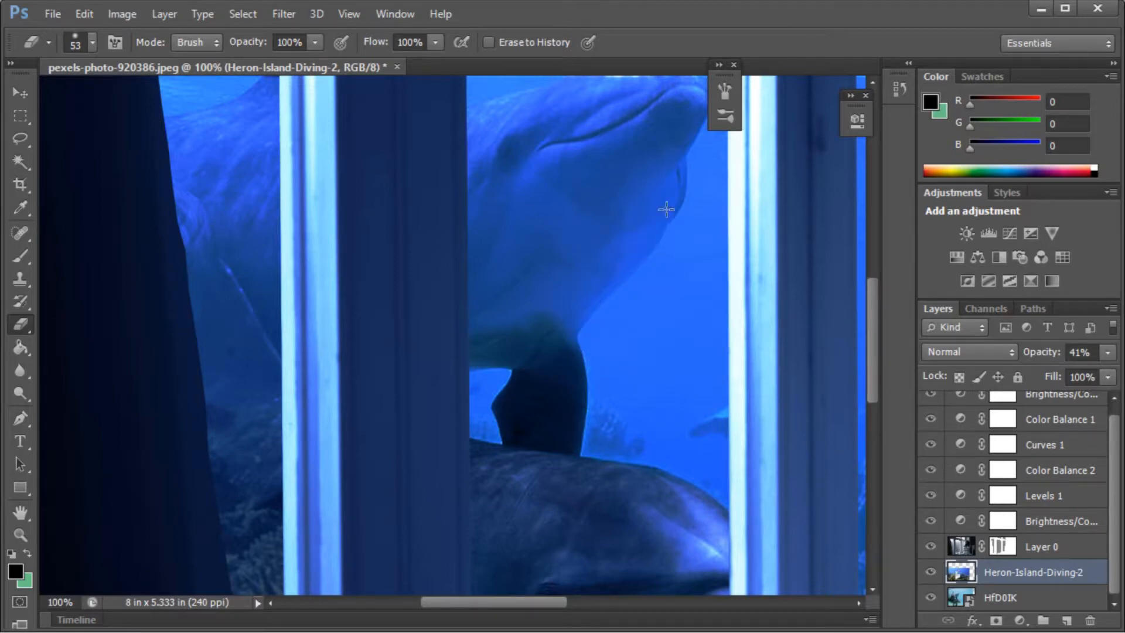
# - Erase the reef overlay from the dolphins in the left pane and from the upper dolphin's head in the middle pane
pyautogui.moveTo(871, 349); pyautogui.dragTo(868, 436)
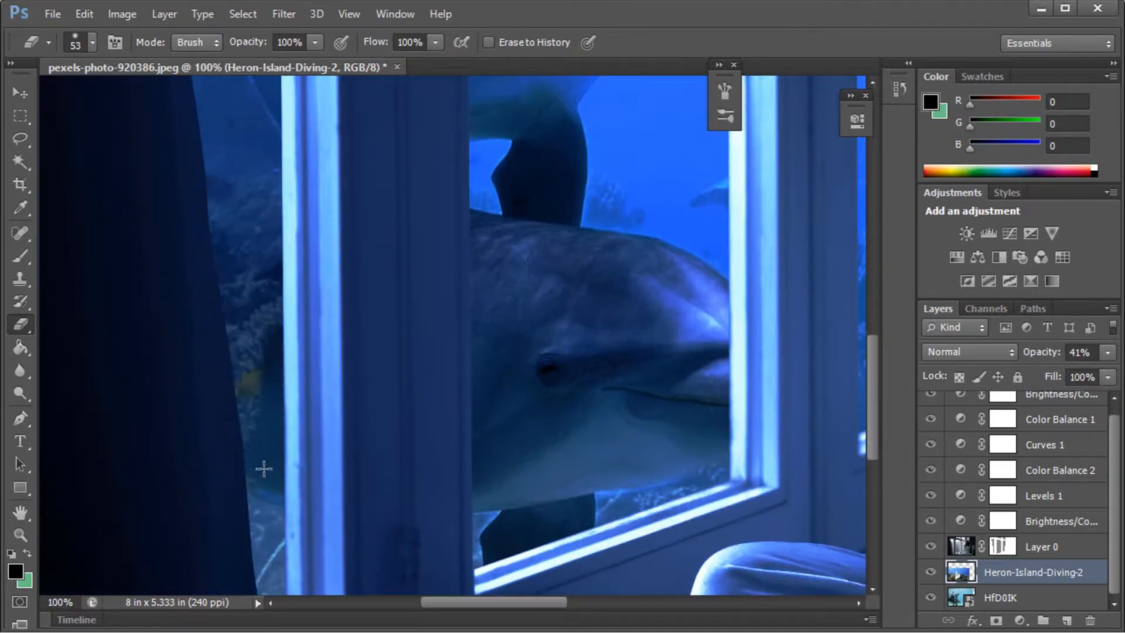
pyautogui.moveTo(245, 474)
pyautogui.mouseDown()
pyautogui.moveTo(231, 350)
pyautogui.moveTo(248, 289)
pyautogui.moveTo(276, 249)
pyautogui.moveTo(277, 208)
pyautogui.moveTo(271, 259)
pyautogui.moveTo(226, 307)
pyautogui.mouseUp()
pyautogui.moveTo(873, 411); pyautogui.dragTo(867, 381)
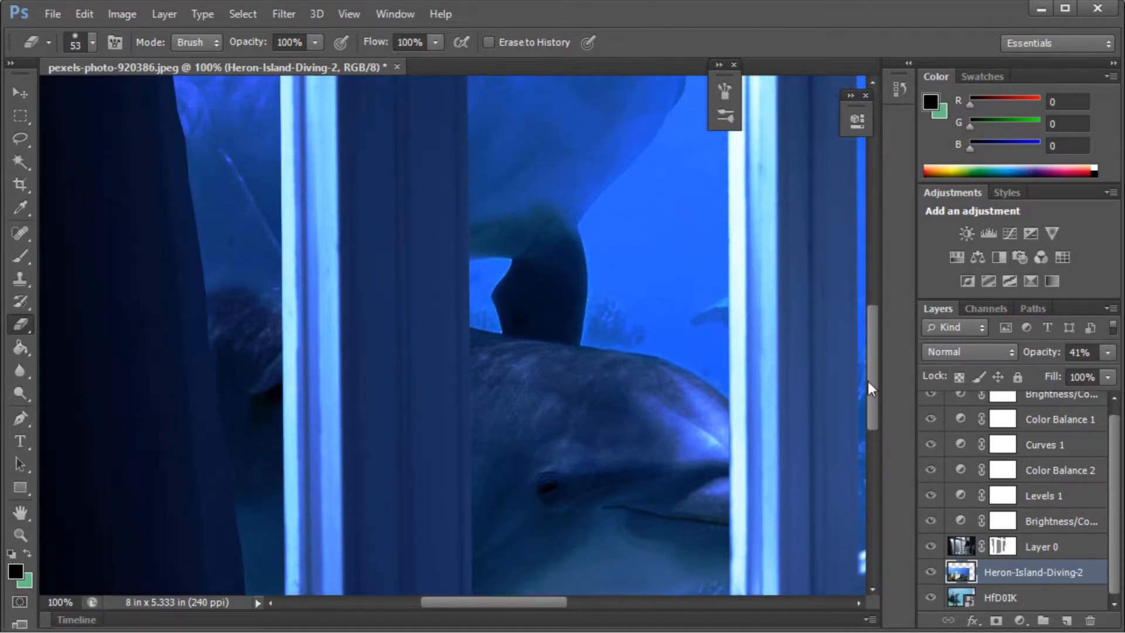
pyautogui.moveTo(262, 284)
pyautogui.mouseDown()
pyautogui.moveTo(263, 230)
pyautogui.moveTo(250, 216)
pyautogui.moveTo(240, 250)
pyautogui.moveTo(209, 196)
pyautogui.moveTo(210, 293)
pyautogui.mouseUp()
pyautogui.moveTo(873, 374); pyautogui.dragTo(869, 307)
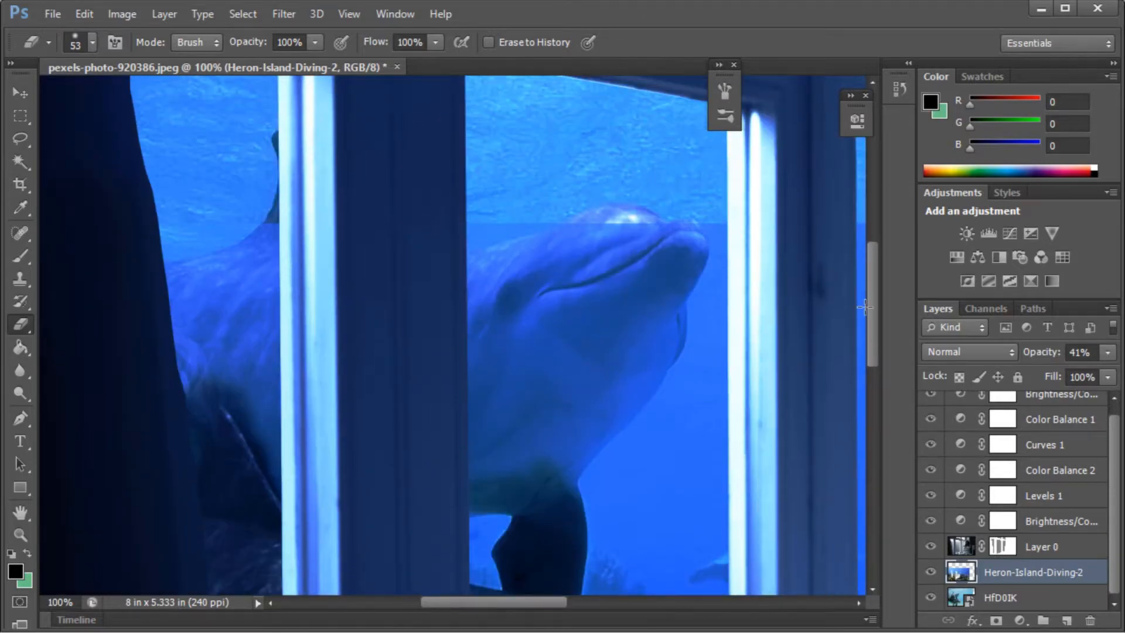
pyautogui.moveTo(263, 484)
pyautogui.mouseDown()
pyautogui.moveTo(268, 252)
pyautogui.moveTo(256, 439)
pyautogui.moveTo(237, 375)
pyautogui.moveTo(186, 301)
pyautogui.moveTo(179, 389)
pyautogui.mouseUp()
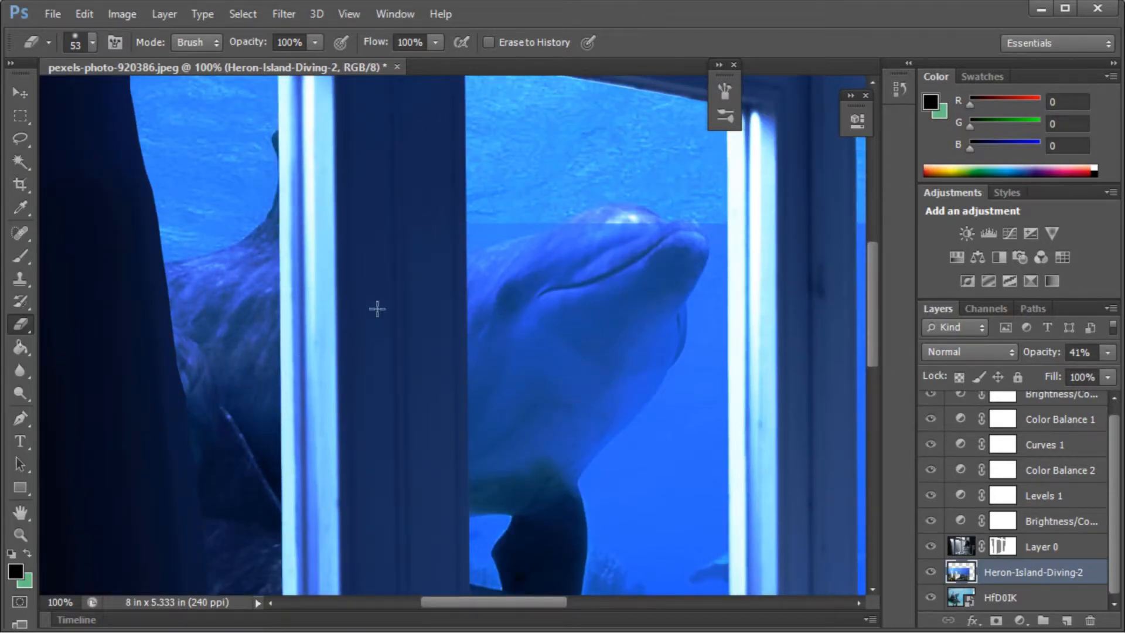
pyautogui.moveTo(473, 300)
pyautogui.mouseDown()
pyautogui.moveTo(492, 340)
pyautogui.moveTo(515, 316)
pyautogui.moveTo(527, 365)
pyautogui.moveTo(548, 372)
pyautogui.moveTo(580, 355)
pyautogui.moveTo(613, 273)
pyautogui.moveTo(641, 262)
pyautogui.moveTo(676, 206)
pyautogui.moveTo(692, 204)
pyautogui.moveTo(716, 255)
pyautogui.moveTo(717, 413)
pyautogui.mouseUp()
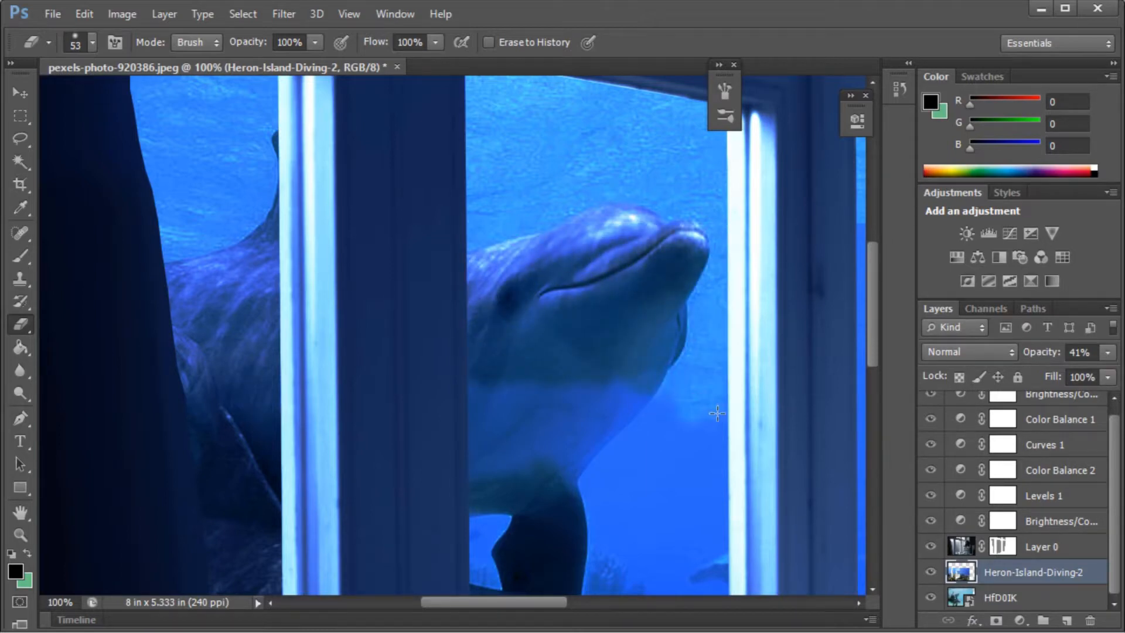
# - Set the eraser opacity to 29% and soften the overlay on the upper dolphin's belly and the surrounding water
pyautogui.moveTo(877, 316); pyautogui.dragTo(873, 366)
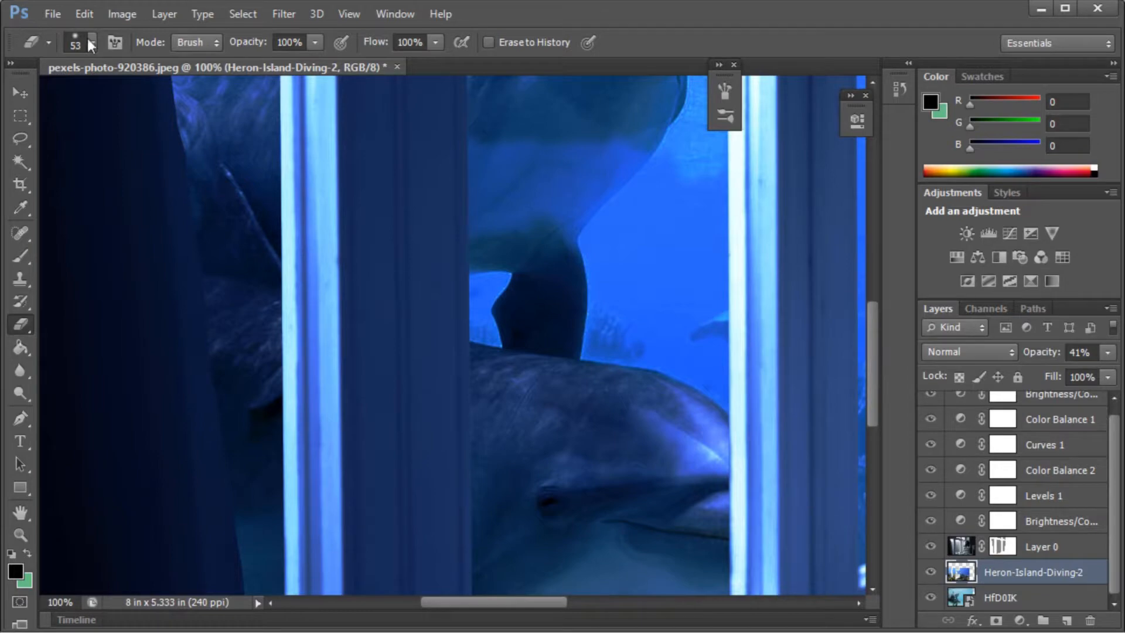
pyautogui.click(315, 42)
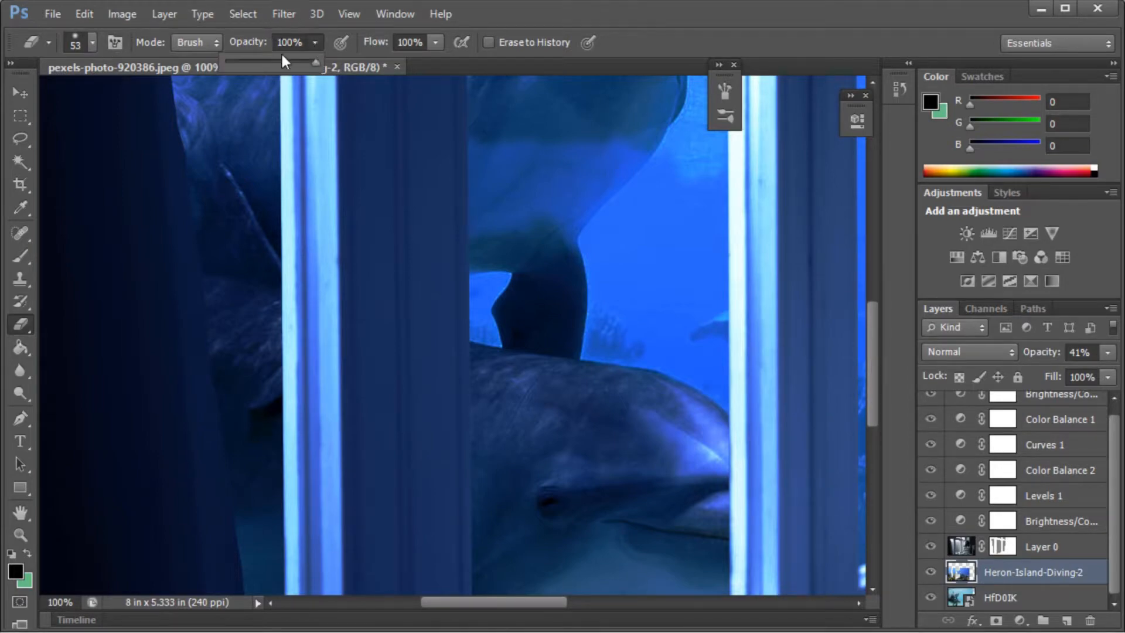
pyautogui.moveTo(287, 61); pyautogui.dragTo(255, 64)
pyautogui.click(615, 178)
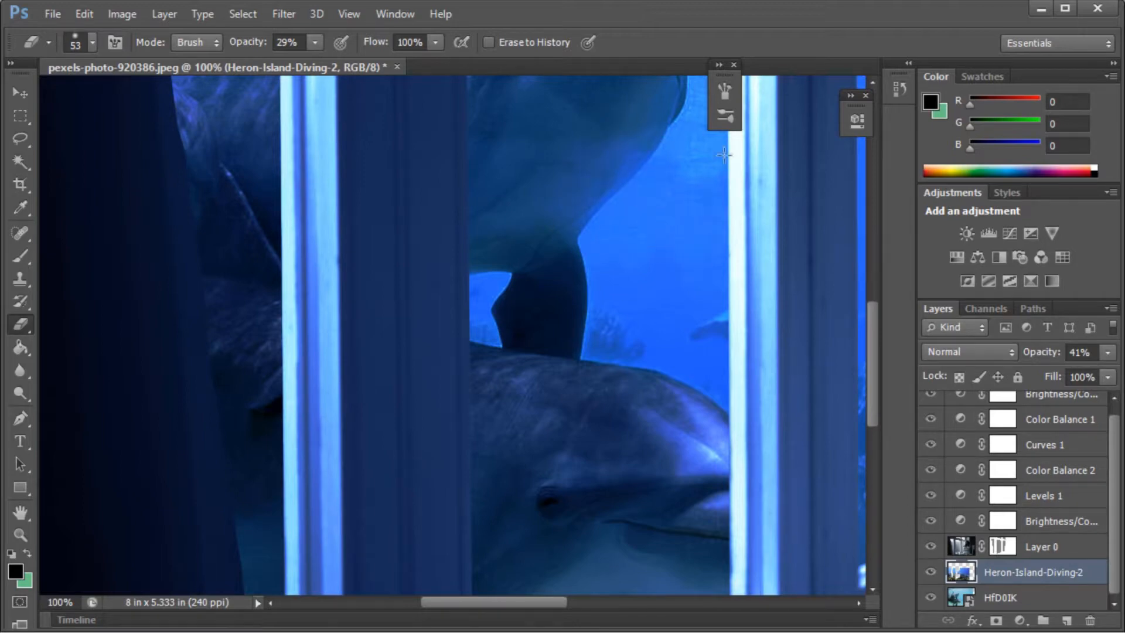
pyautogui.moveTo(709, 124)
pyautogui.mouseDown()
pyautogui.moveTo(687, 113)
pyautogui.moveTo(659, 211)
pyautogui.mouseUp()
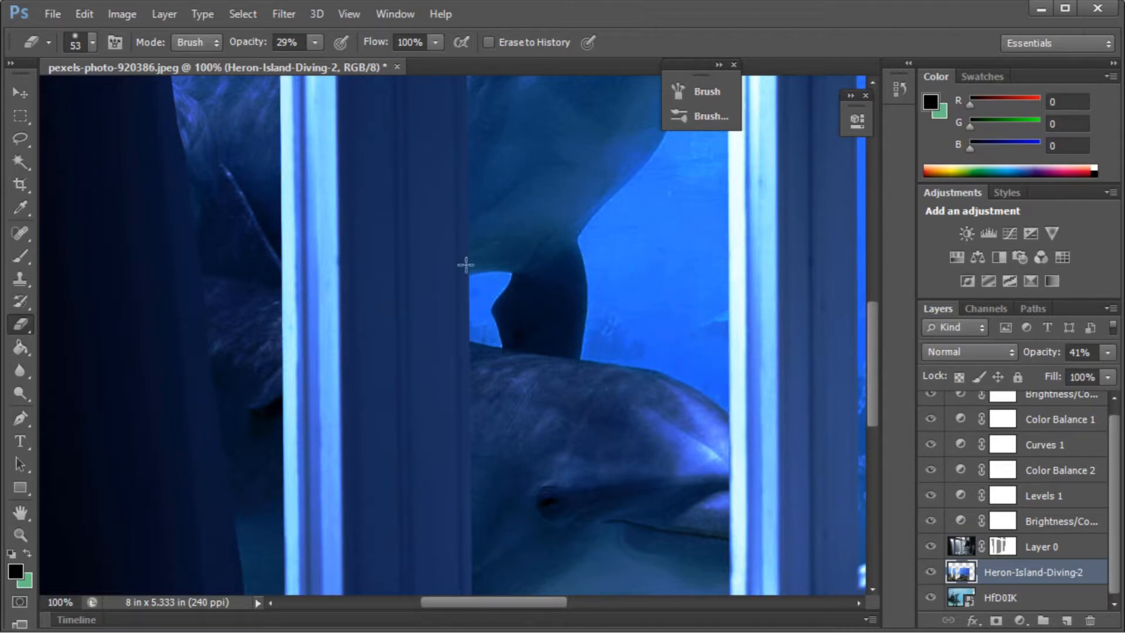
# - Fade the overlay's hard upper edge in the pane beside the woman, using eraser opacities of 55% and 33%
pyautogui.hotkey('ctrl', '-')
pyautogui.hotkey('ctrl', '-')
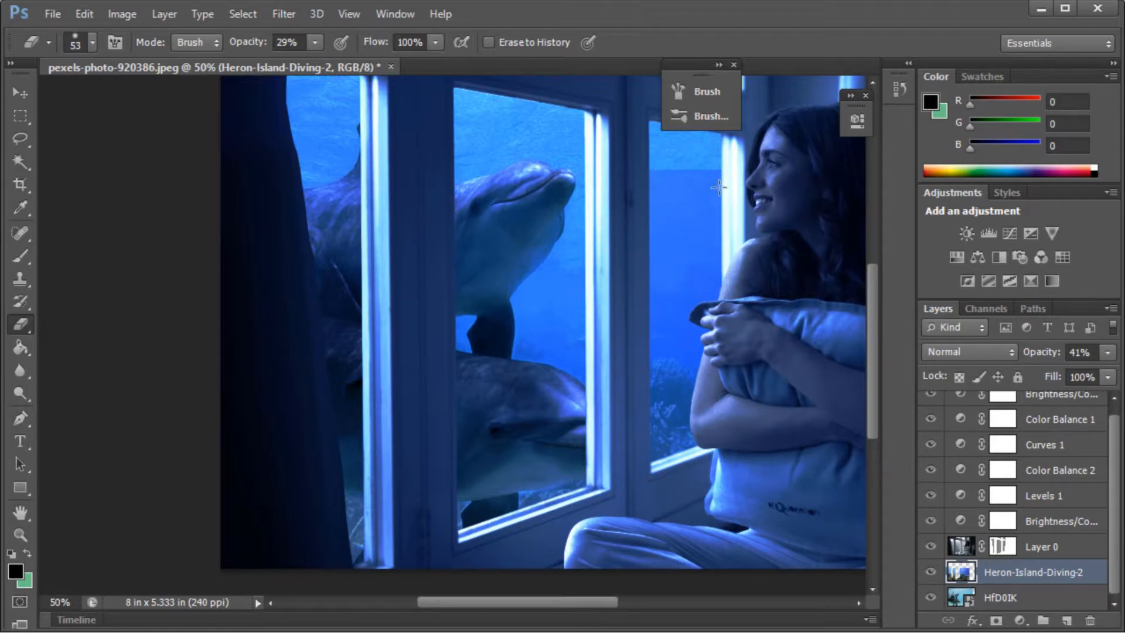
pyautogui.click(315, 42)
pyautogui.moveTo(331, 51); pyautogui.dragTo(342, 62)
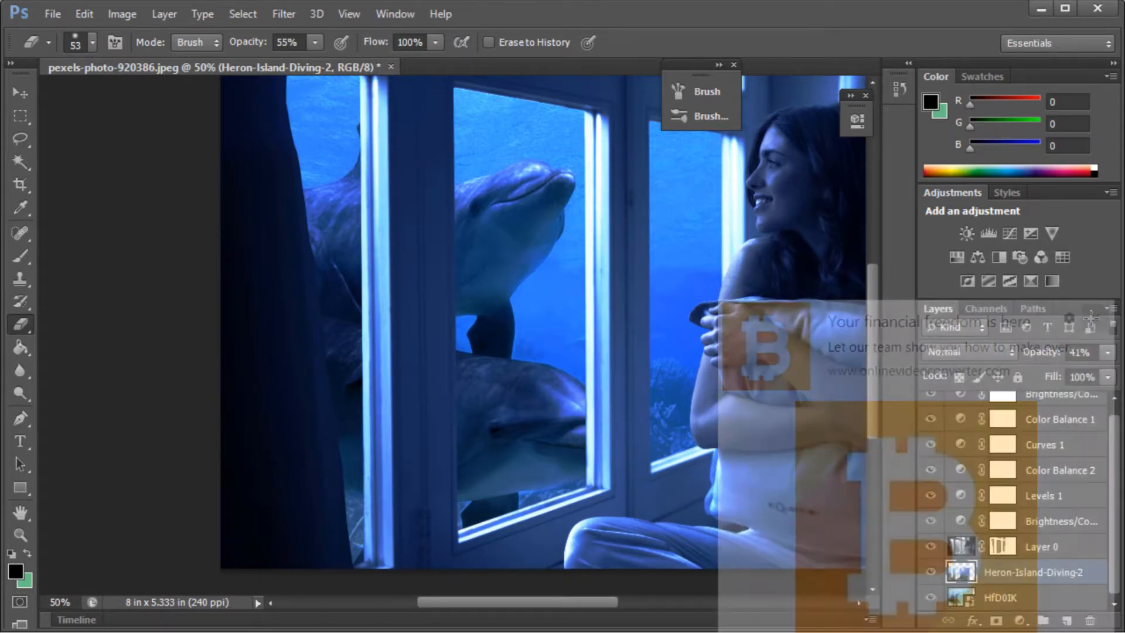
pyautogui.click(315, 42)
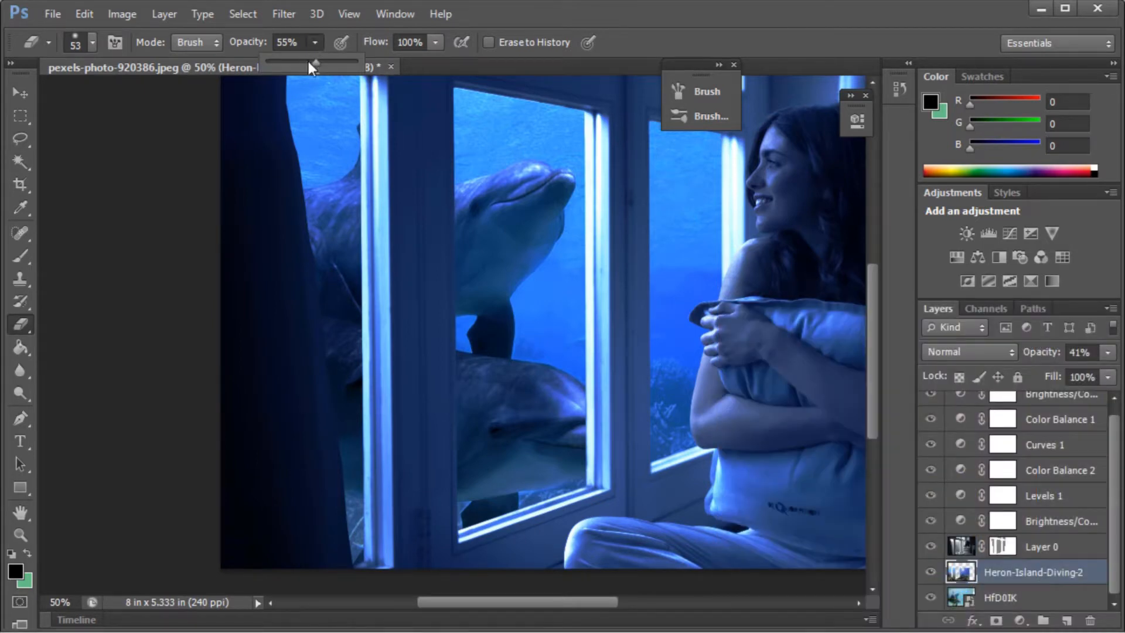
pyautogui.click(720, 255)
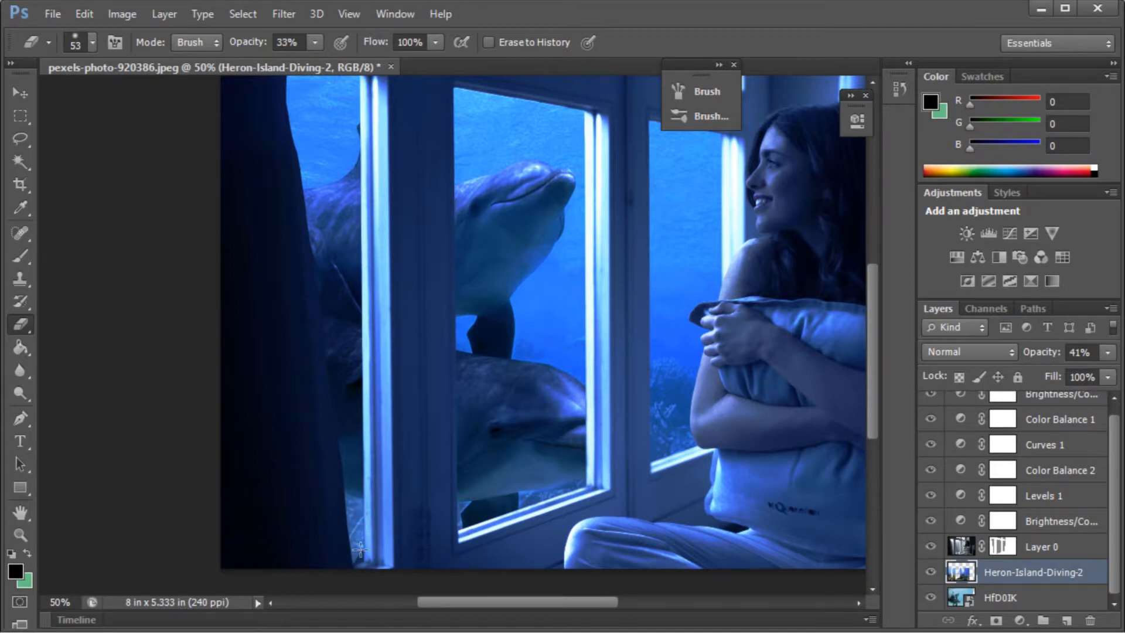
pyautogui.moveTo(360, 549)
pyautogui.mouseDown()
pyautogui.moveTo(345, 507)
pyautogui.moveTo(369, 506)
pyautogui.moveTo(347, 541)
pyautogui.mouseUp()
pyautogui.hotkey('ctrl', 'alt', 'z')
pyautogui.hotkey('ctrl', 'alt', 'z')
pyautogui.hotkey('ctrl', 'alt', 'z')
# - Raise the opacity of the Heron-Island-Diving-2 layer to 87% in its blending options
pyautogui.doubleClick(1018, 572)
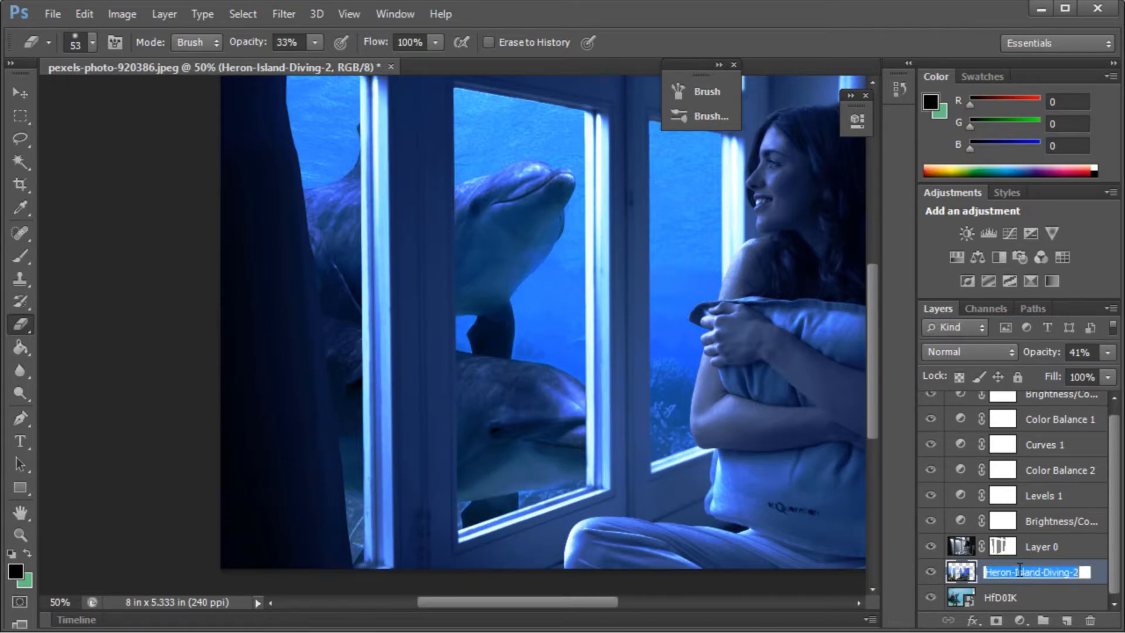
pyautogui.press('Return')
pyautogui.doubleClick(1100, 578)
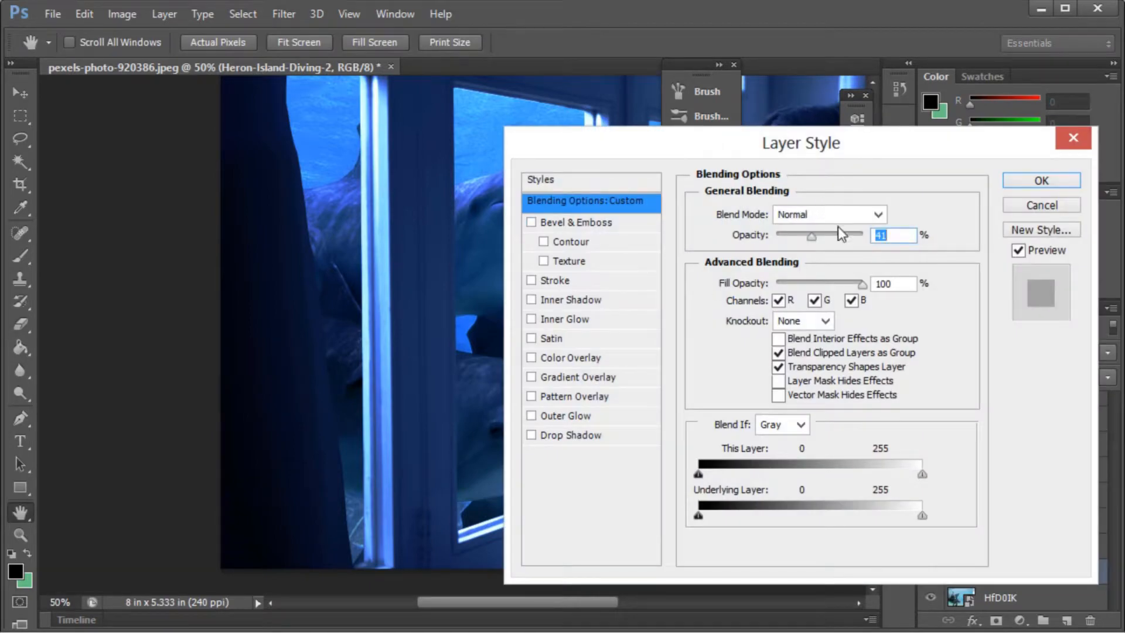
pyautogui.moveTo(833, 239); pyautogui.dragTo(832, 236)
pyautogui.moveTo(850, 141); pyautogui.dragTo(1047, 232)
pyautogui.moveTo(1031, 332)
pyautogui.mouseDown()
pyautogui.moveTo(1062, 331)
pyautogui.moveTo(997, 325)
pyautogui.moveTo(1035, 328)
pyautogui.mouseUp()
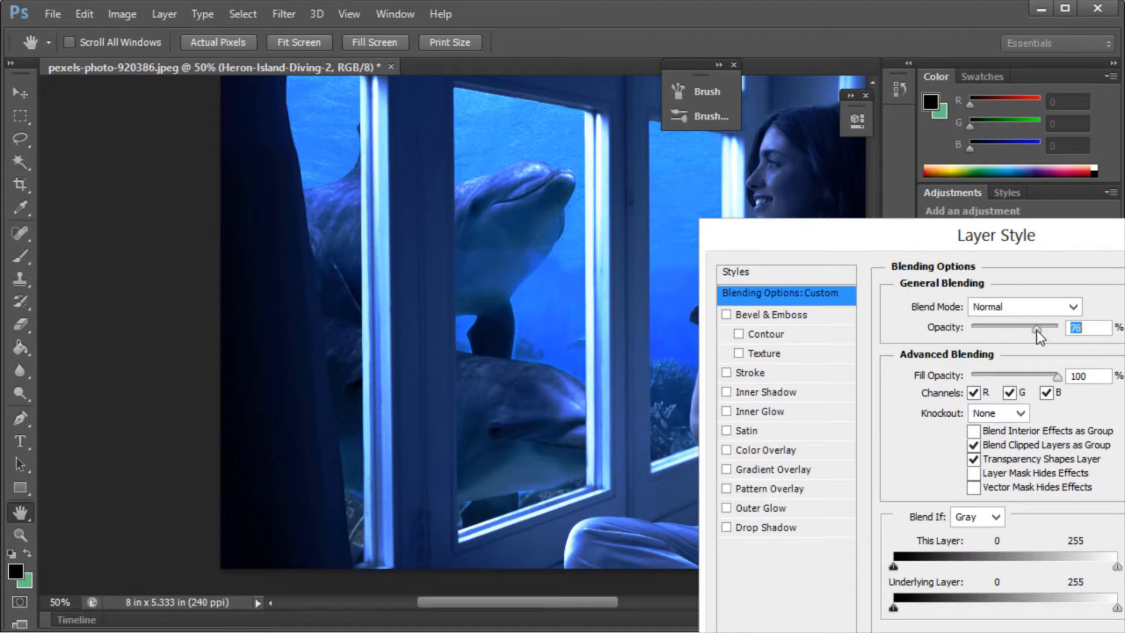
pyautogui.moveTo(1035, 330); pyautogui.dragTo(1067, 329)
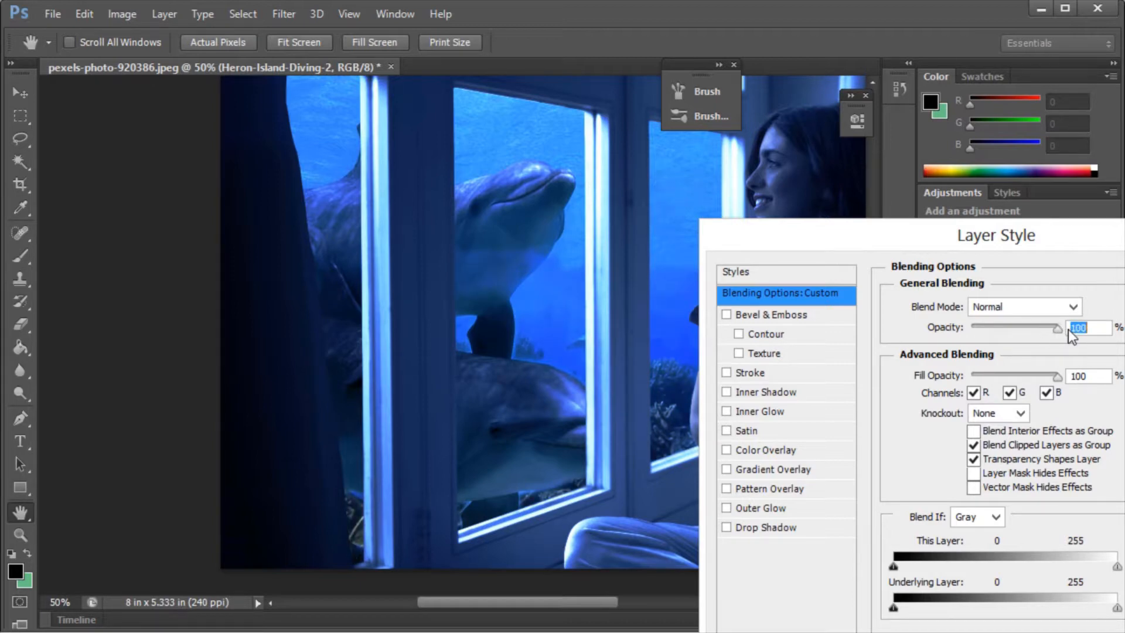
pyautogui.moveTo(1012, 235); pyautogui.dragTo(816, 220)
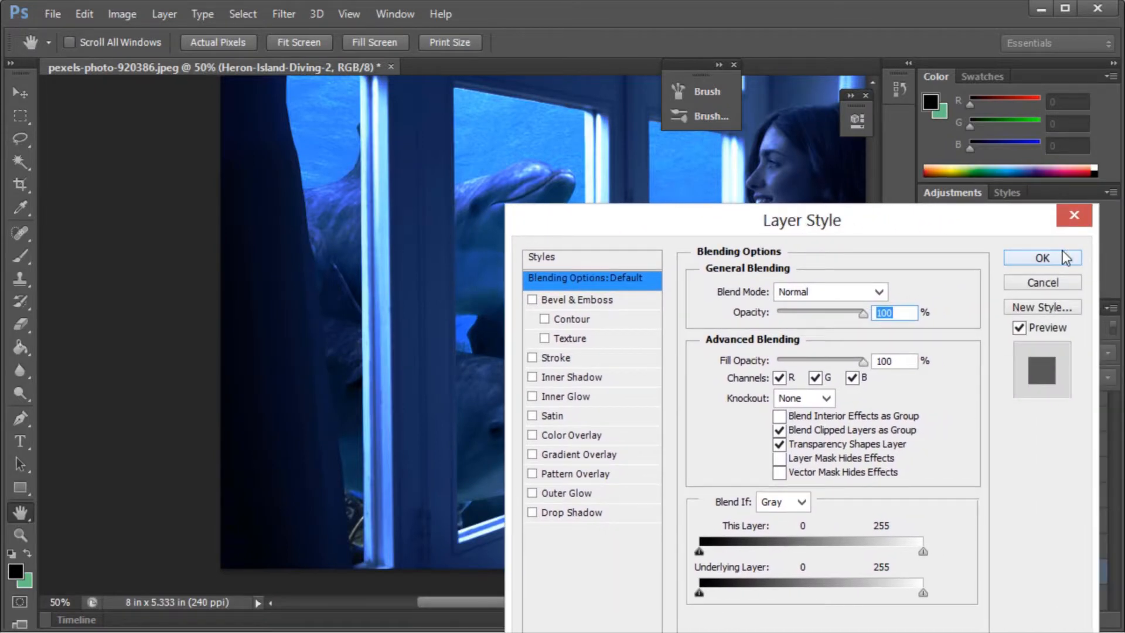
pyautogui.moveTo(931, 225); pyautogui.dragTo(760, 128)
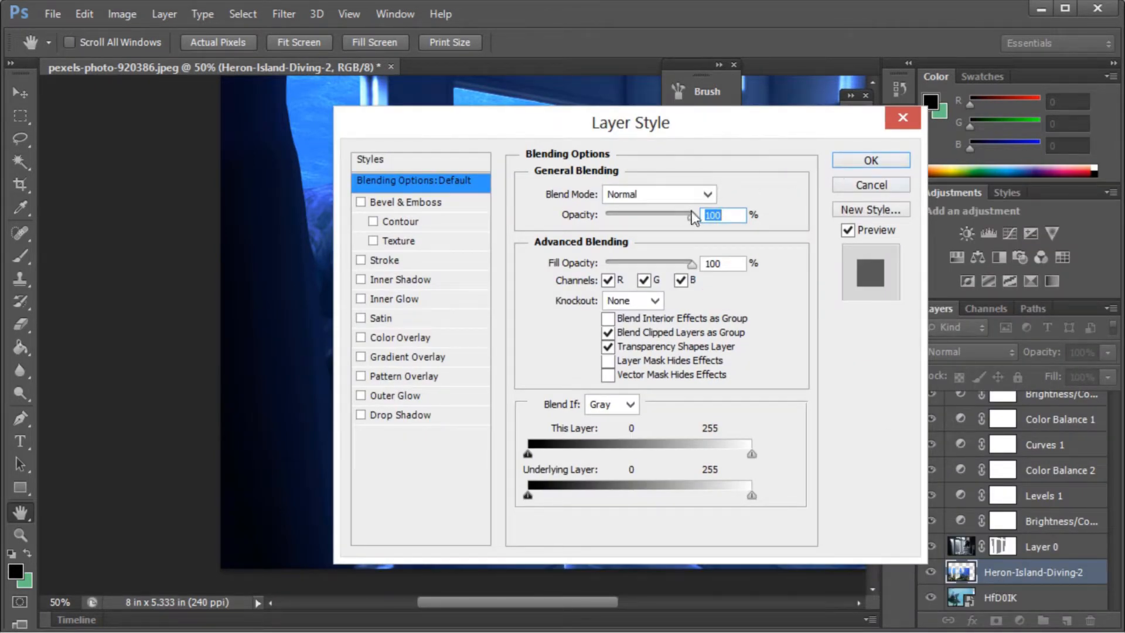
pyautogui.moveTo(692, 213); pyautogui.dragTo(683, 218)
pyautogui.click(870, 160)
# - Set the eraser opacity to 27% and blend the overlay's edges into the water and upper dolphin in the middle and right panes
pyautogui.press('e')
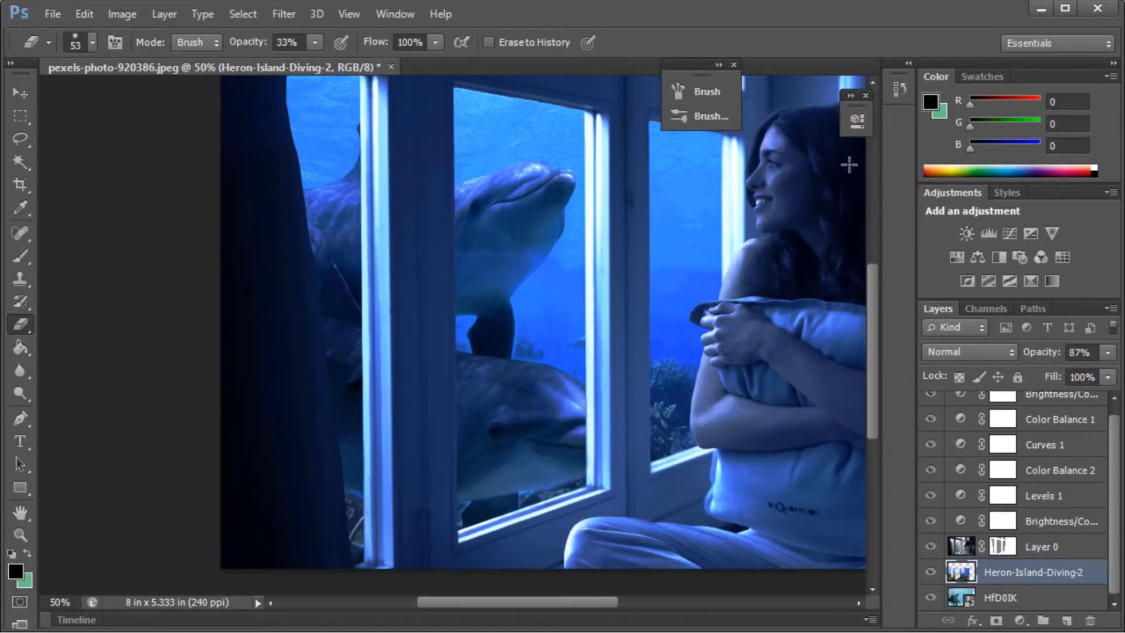
pyautogui.hotkey('ctrl', '+')
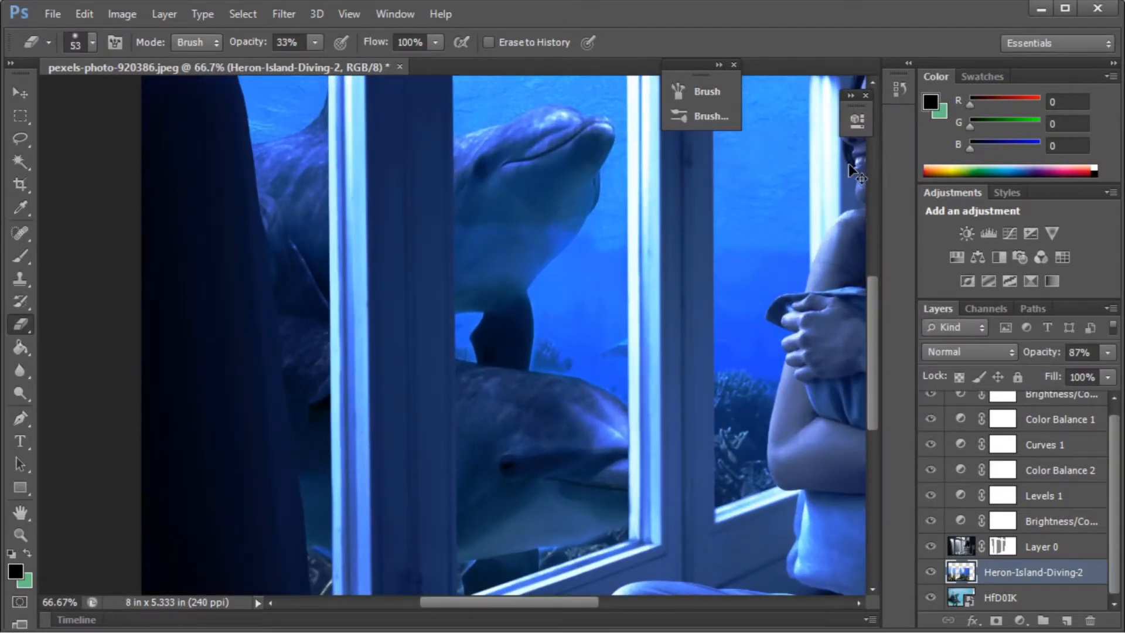
pyautogui.hotkey('ctrl', '+')
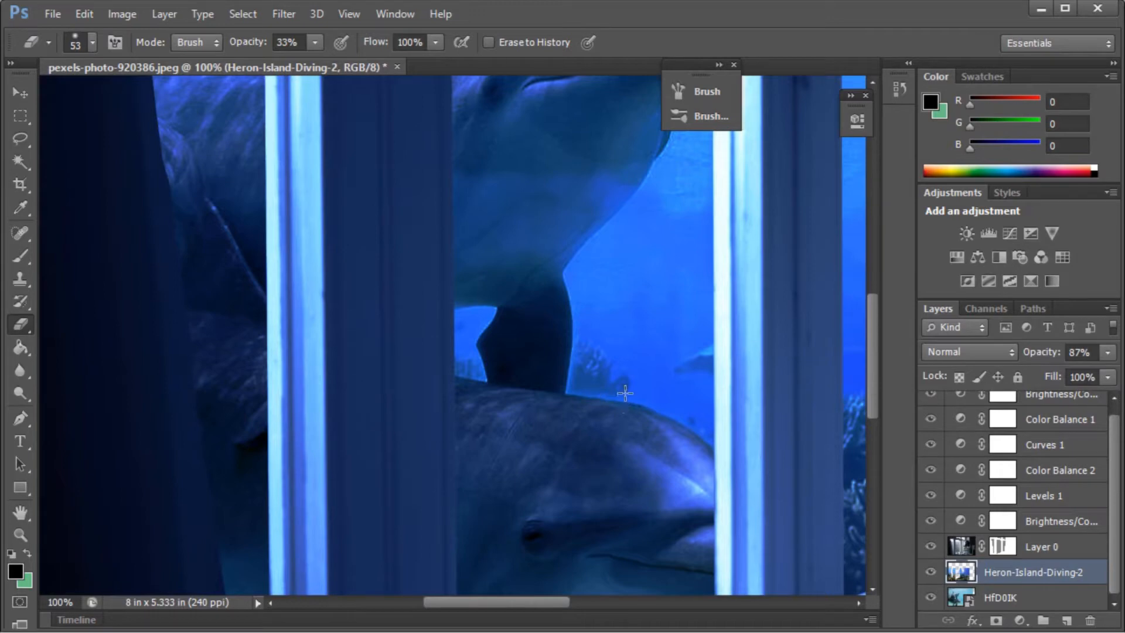
pyautogui.hotkey('ctrl', '-')
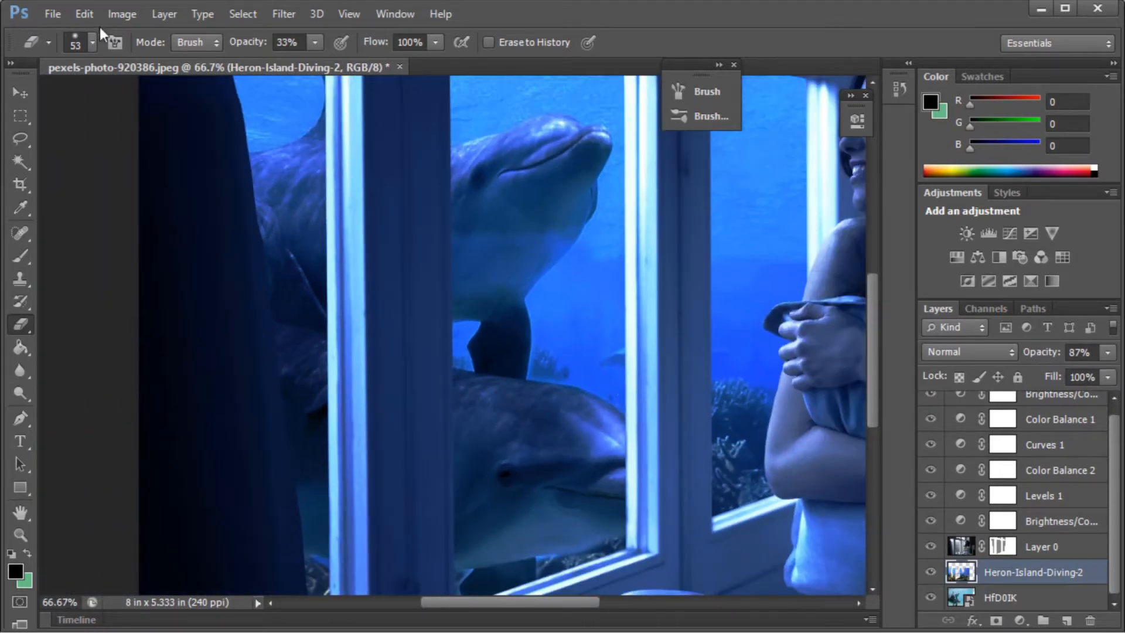
pyautogui.click(315, 43)
pyautogui.click(630, 237)
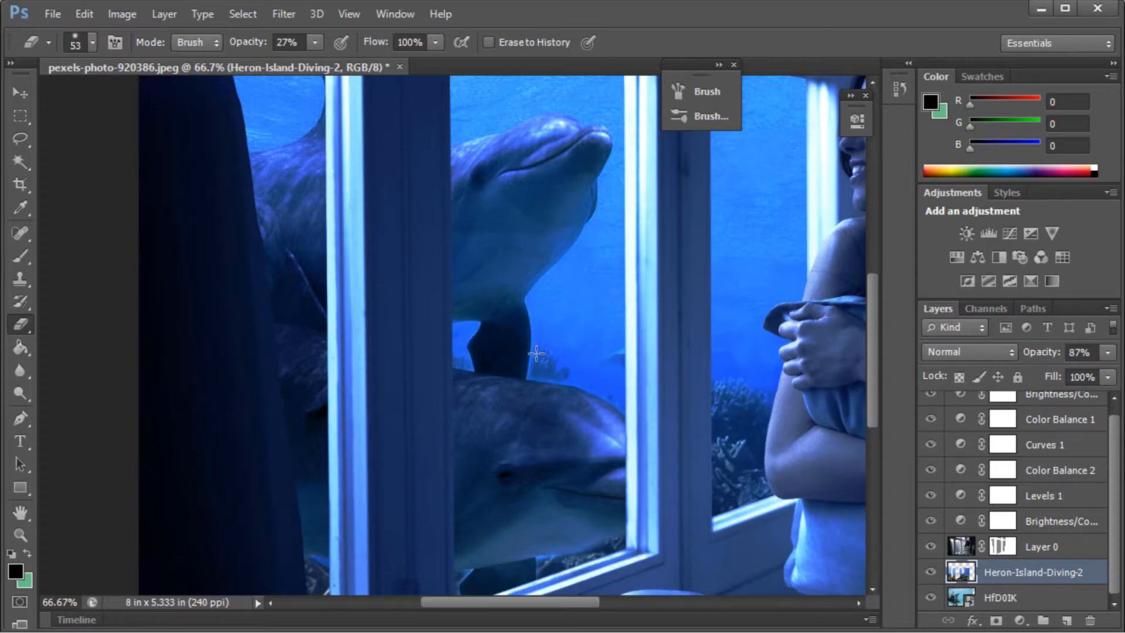
# - Select Layer 0 and prepare the Dodge tool with a soft 82 px brush
pyautogui.hotkey('ctrl', '-')
pyautogui.hotkey('ctrl', '-')
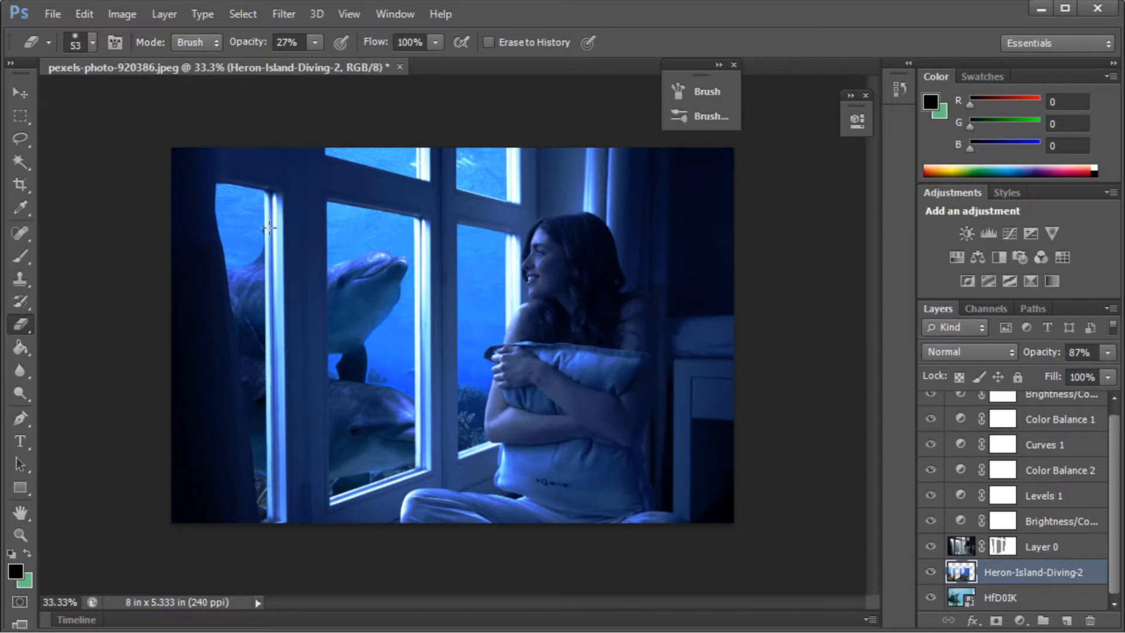
pyautogui.hotkey('ctrl', '-')
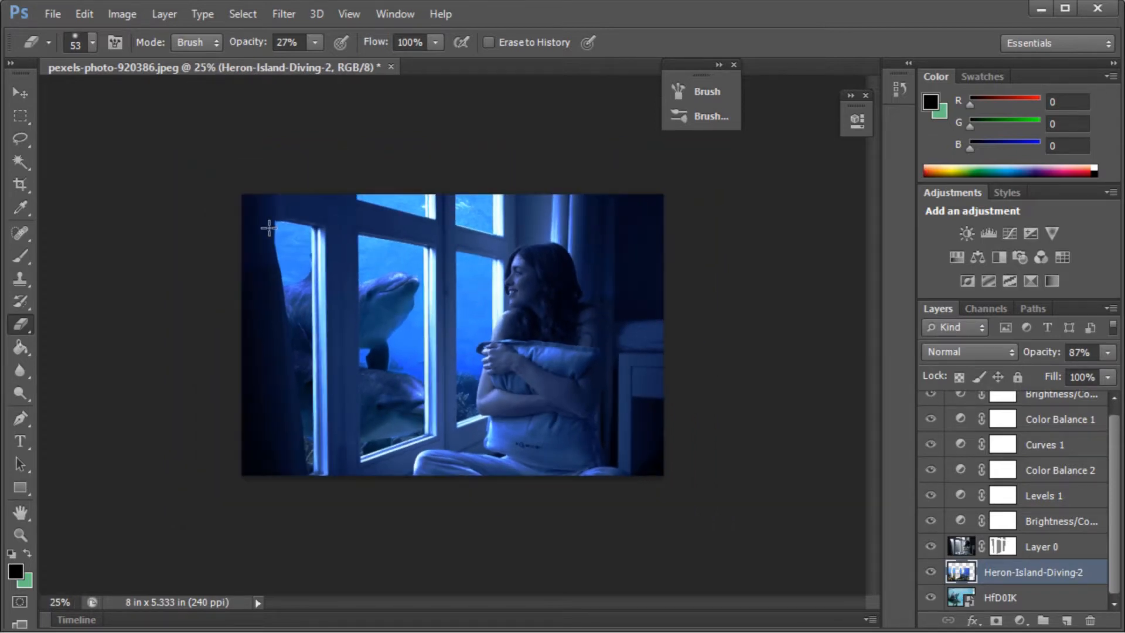
pyautogui.hotkey('ctrl', '+')
pyautogui.hotkey('ctrl', '+')
pyautogui.hotkey('ctrl', '+')
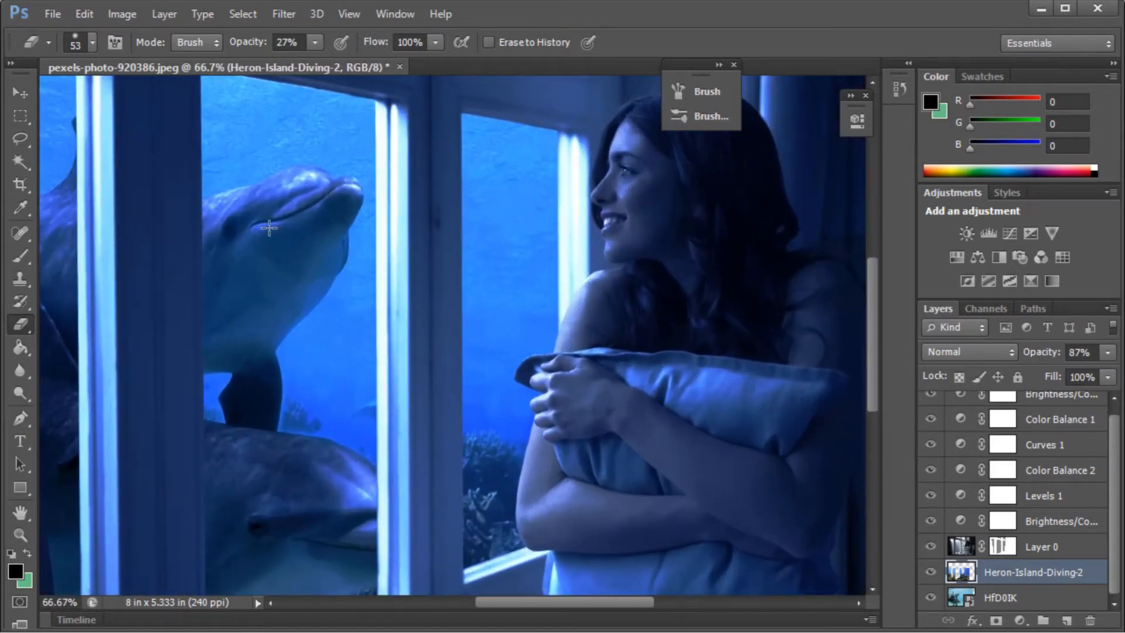
pyautogui.click(960, 547)
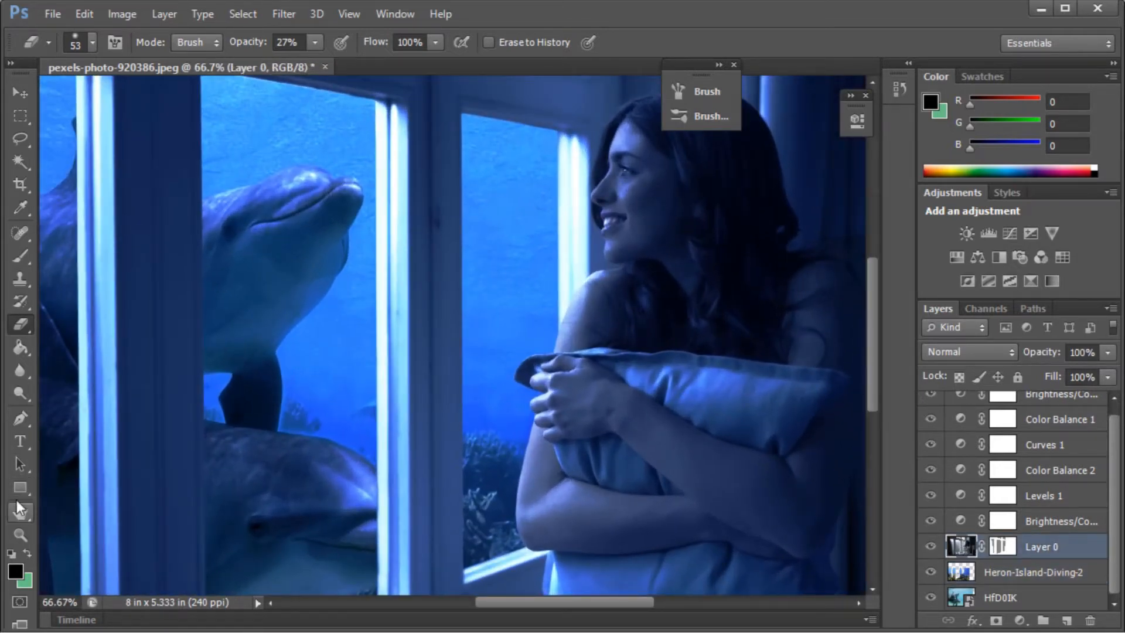
pyautogui.moveTo(19, 393); pyautogui.dragTo(68, 394)
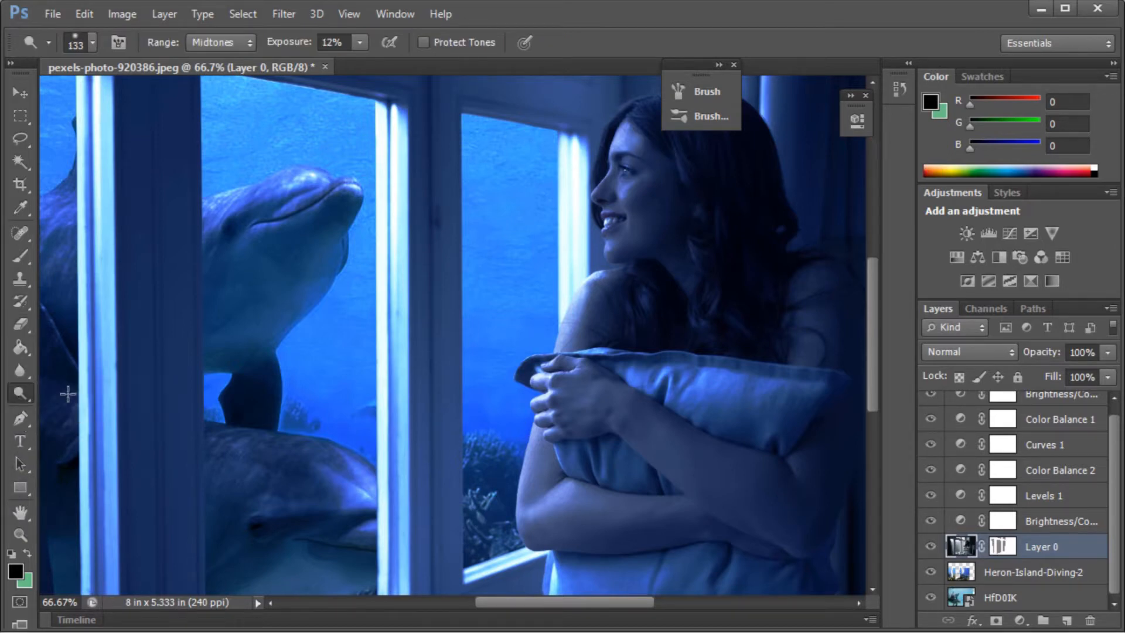
pyautogui.click(91, 42)
pyautogui.click(99, 96)
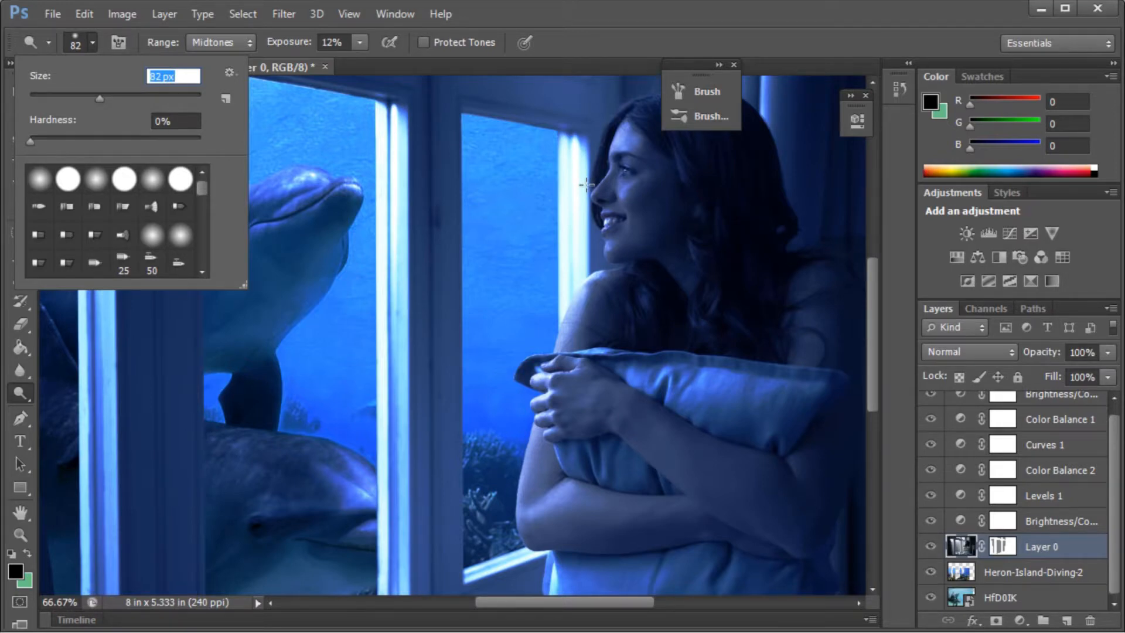
pyautogui.click(646, 198)
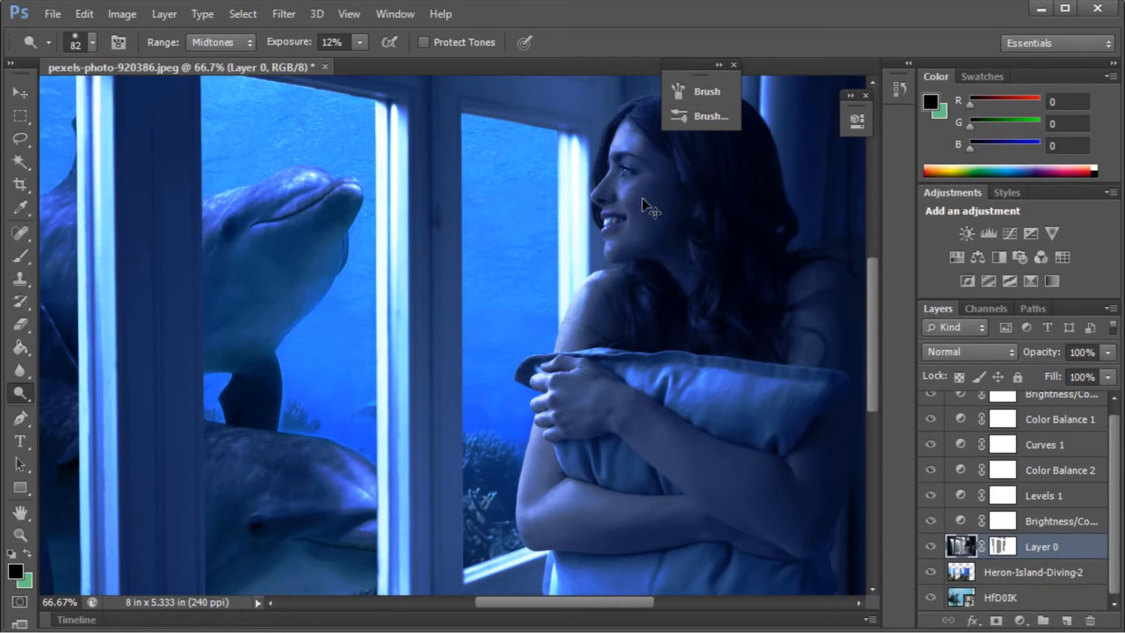
# - Reduce the Dodge brush size to 30 px for working on the woman's face
pyautogui.hotkey('ctrl', '+')
pyautogui.moveTo(869, 339); pyautogui.dragTo(890, 289)
pyautogui.click(92, 42)
pyautogui.write('30')
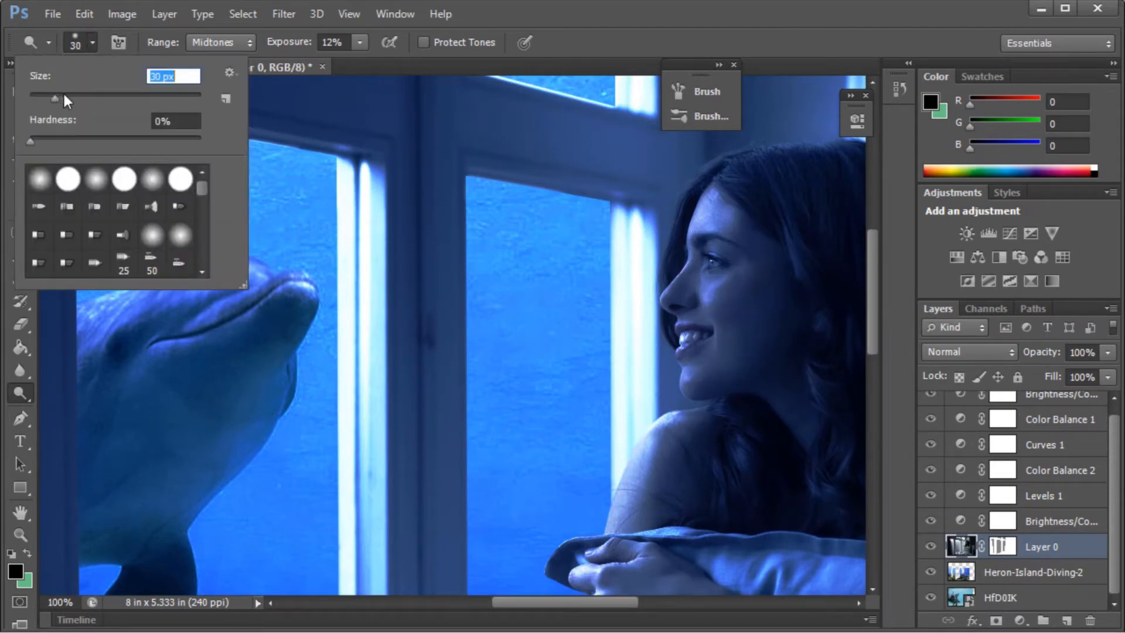
pyautogui.press('Return')
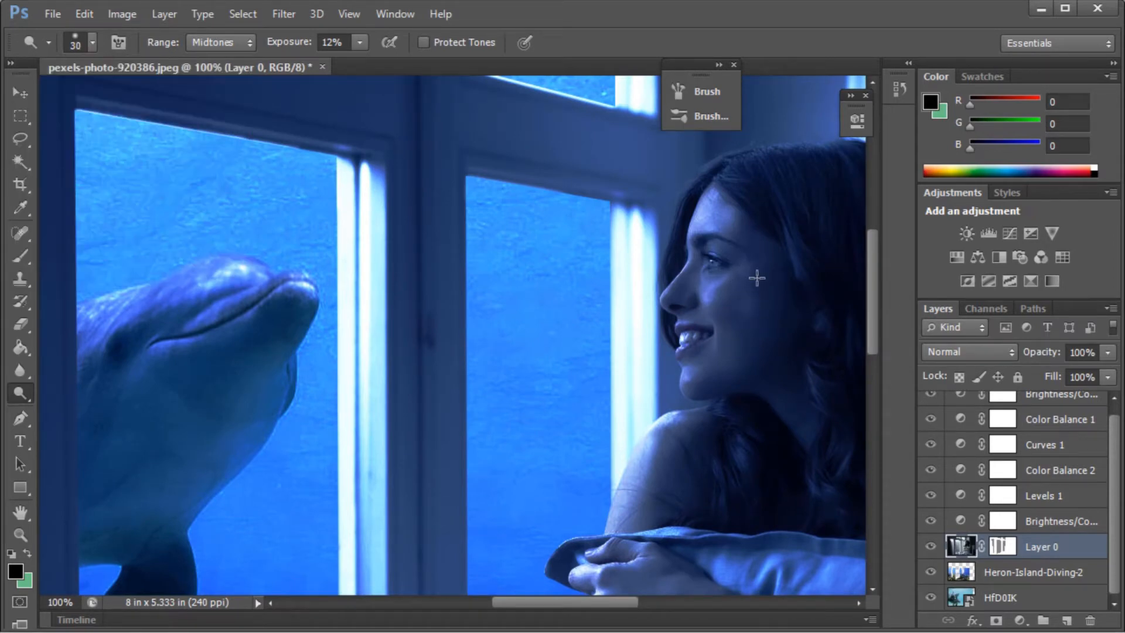
# - Undo the last three edits, raise the Dodge exposure to 16%, and brighten the woman's nose along its front edge
pyautogui.hotkey('ctrl', 'alt', 'z')
pyautogui.hotkey('ctrl', 'alt', 'z')
pyautogui.hotkey('ctrl', 'alt', 'z')
pyautogui.click(361, 42)
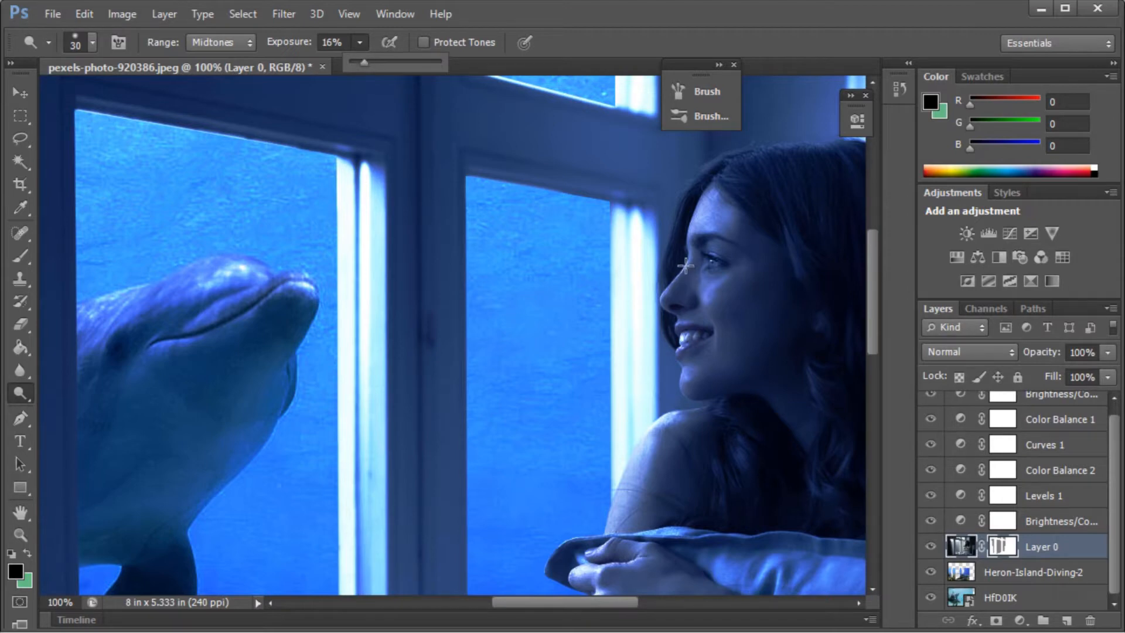
pyautogui.moveTo(685, 266)
pyautogui.mouseDown()
pyautogui.moveTo(661, 299)
pyautogui.moveTo(675, 290)
pyautogui.moveTo(684, 315)
pyautogui.moveTo(661, 304)
pyautogui.moveTo(669, 334)
pyautogui.mouseUp()
# - Dodge the woman's forehead and cheek on the window-facing side with a 24 px brush
pyautogui.click(93, 42)
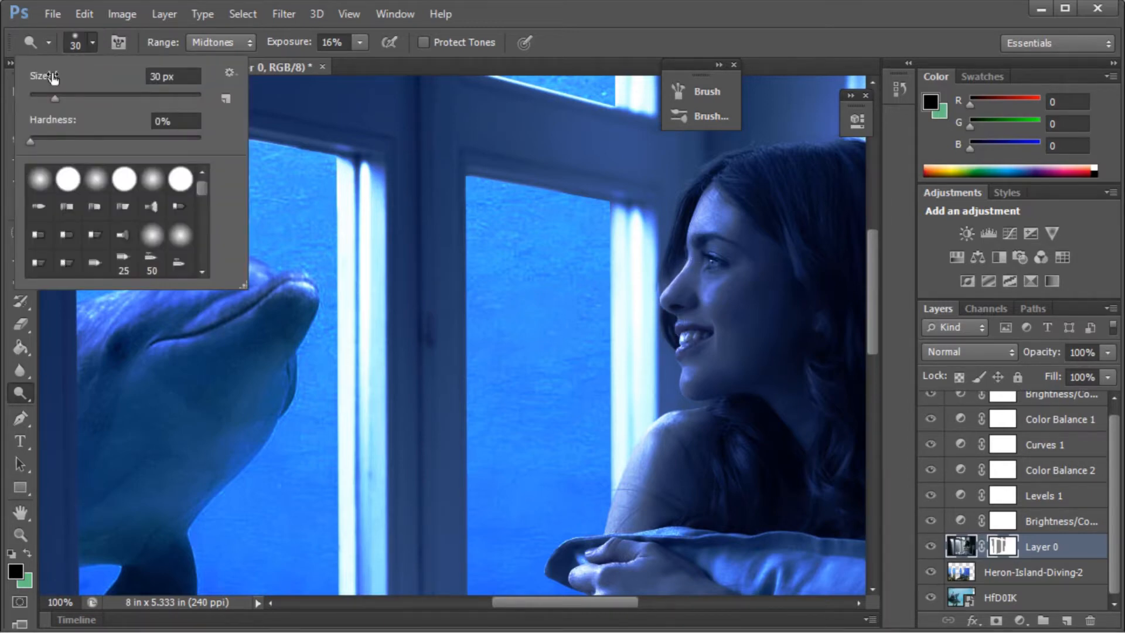
pyautogui.click(47, 97)
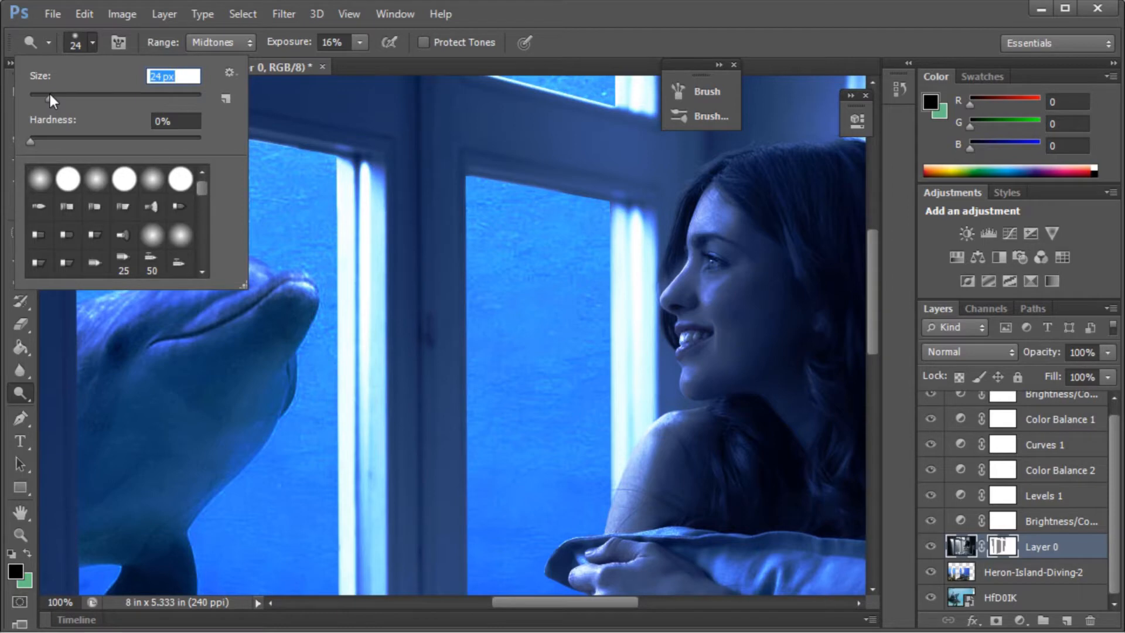
pyautogui.moveTo(870, 303); pyautogui.dragTo(874, 286)
pyautogui.hotkey('ctrl', '+')
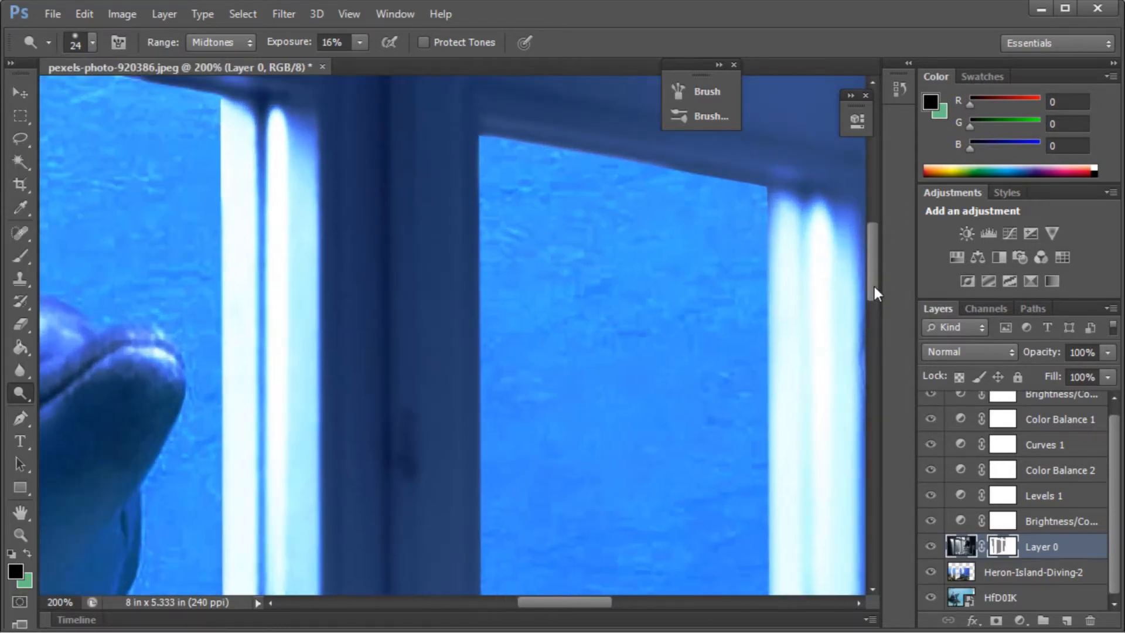
pyautogui.moveTo(542, 603); pyautogui.dragTo(596, 605)
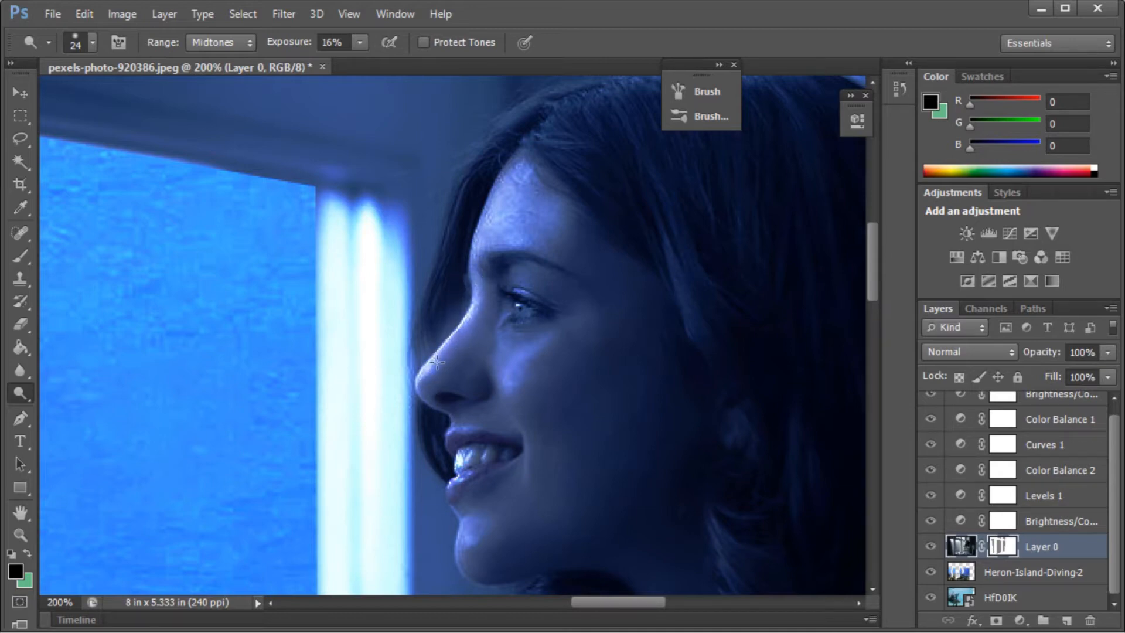
pyautogui.moveTo(509, 175)
pyautogui.mouseDown()
pyautogui.moveTo(480, 236)
pyautogui.moveTo(527, 150)
pyautogui.moveTo(487, 254)
pyautogui.moveTo(532, 199)
pyautogui.moveTo(531, 228)
pyautogui.moveTo(566, 252)
pyautogui.mouseUp()
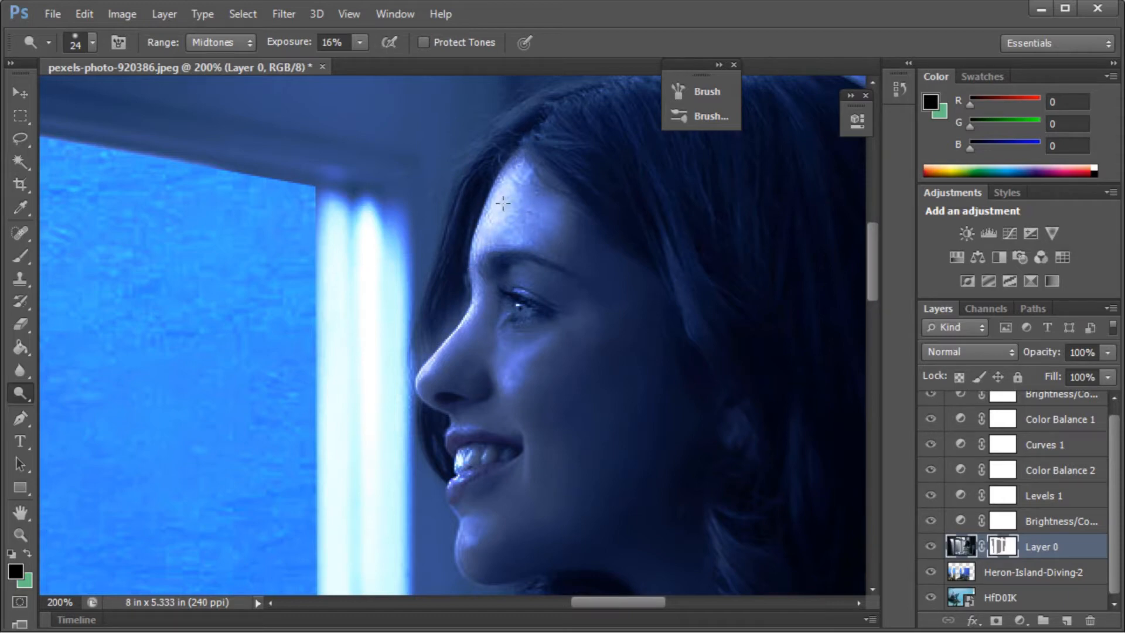
pyautogui.moveTo(503, 203); pyautogui.dragTo(539, 235)
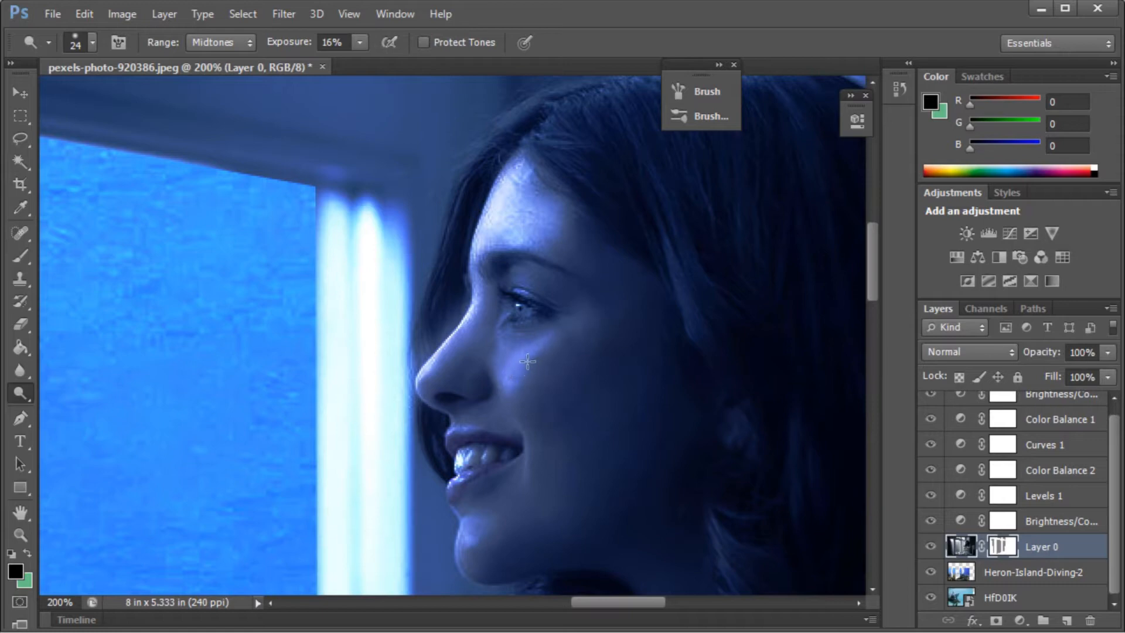
pyautogui.moveTo(527, 362)
pyautogui.mouseDown()
pyautogui.moveTo(516, 395)
pyautogui.moveTo(515, 368)
pyautogui.moveTo(525, 387)
pyautogui.moveTo(513, 396)
pyautogui.moveTo(518, 417)
pyautogui.moveTo(534, 420)
pyautogui.mouseUp()
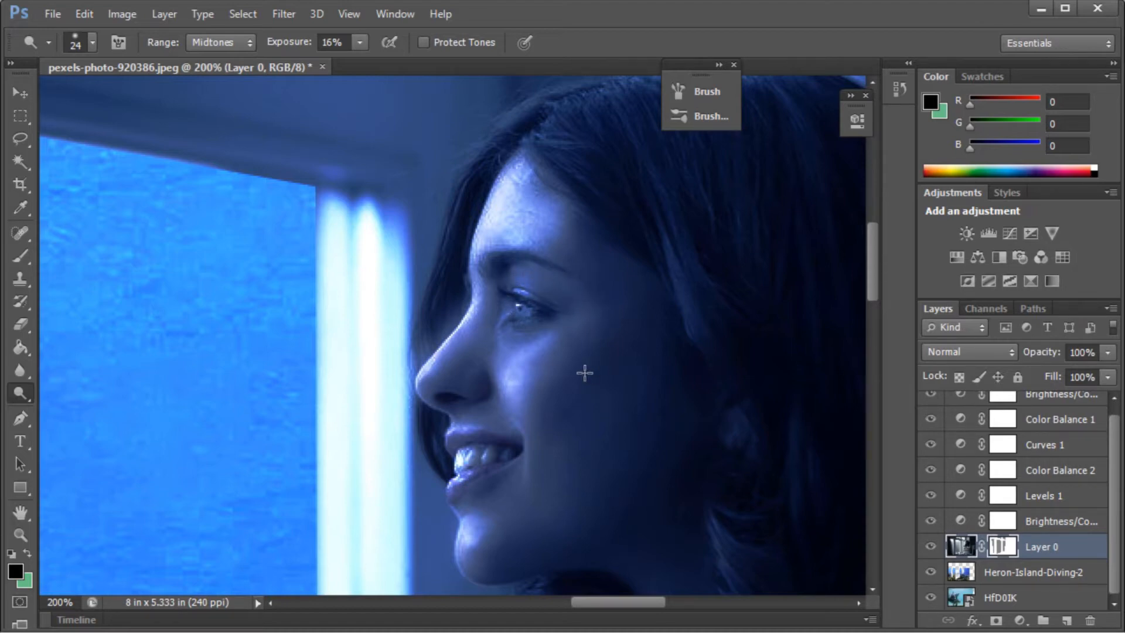
# - Dodge the window-facing edge of the woman's shoulder and upper arm
pyautogui.scroll(-5, 585, 372)
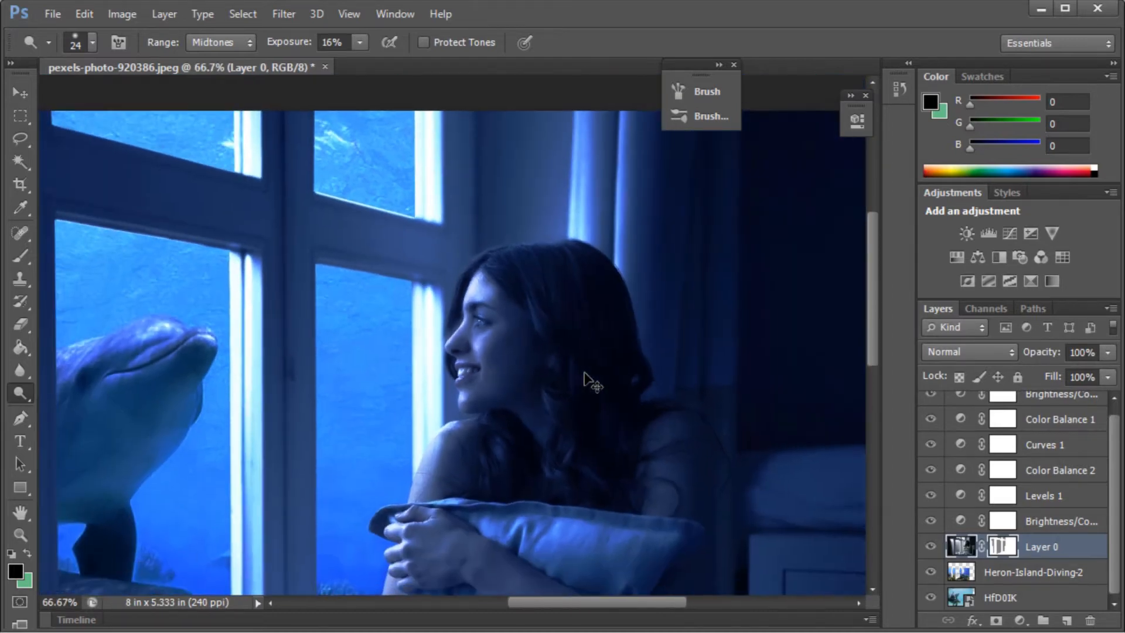
pyautogui.scroll(4, 585, 372)
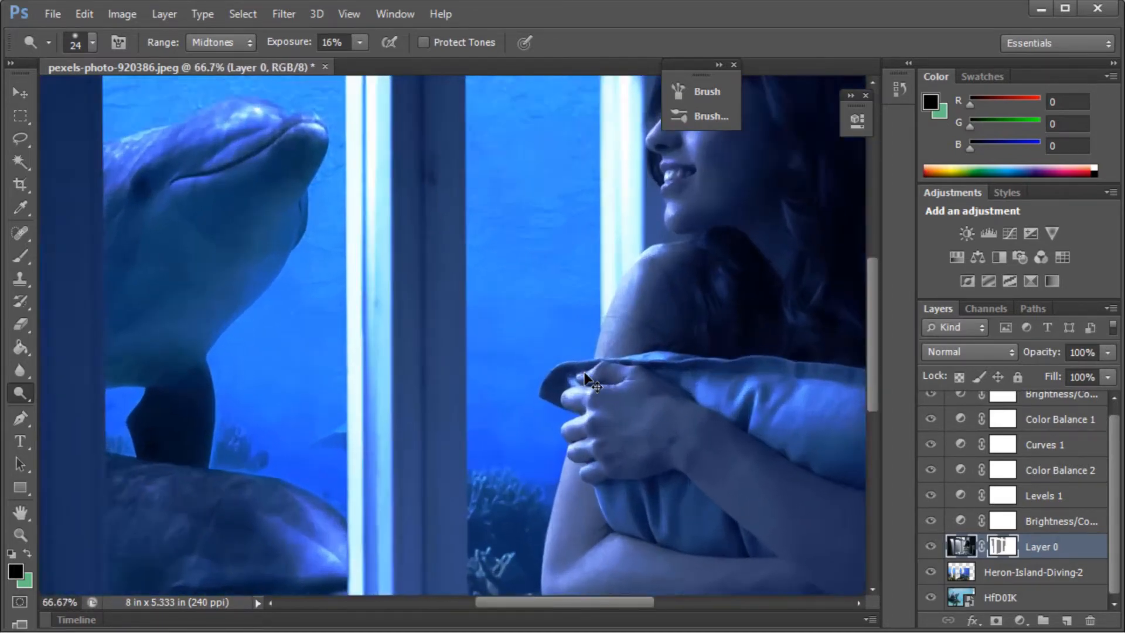
pyautogui.scroll(-1, 894, 325)
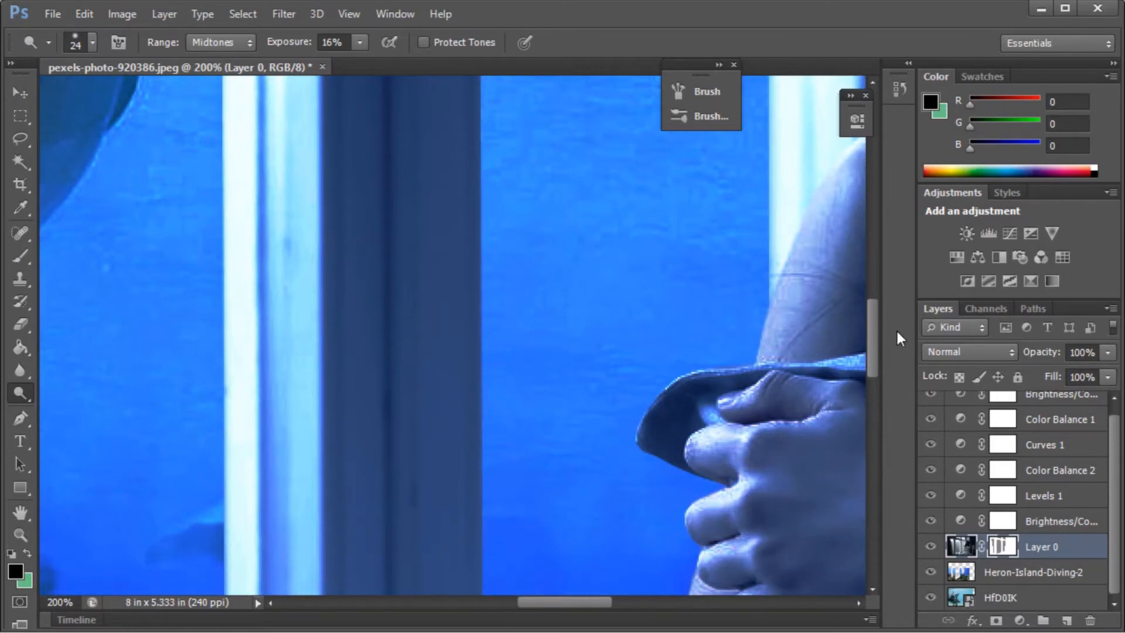
pyautogui.hscroll(5, 881, 328)
pyautogui.scroll(2, 874, 317)
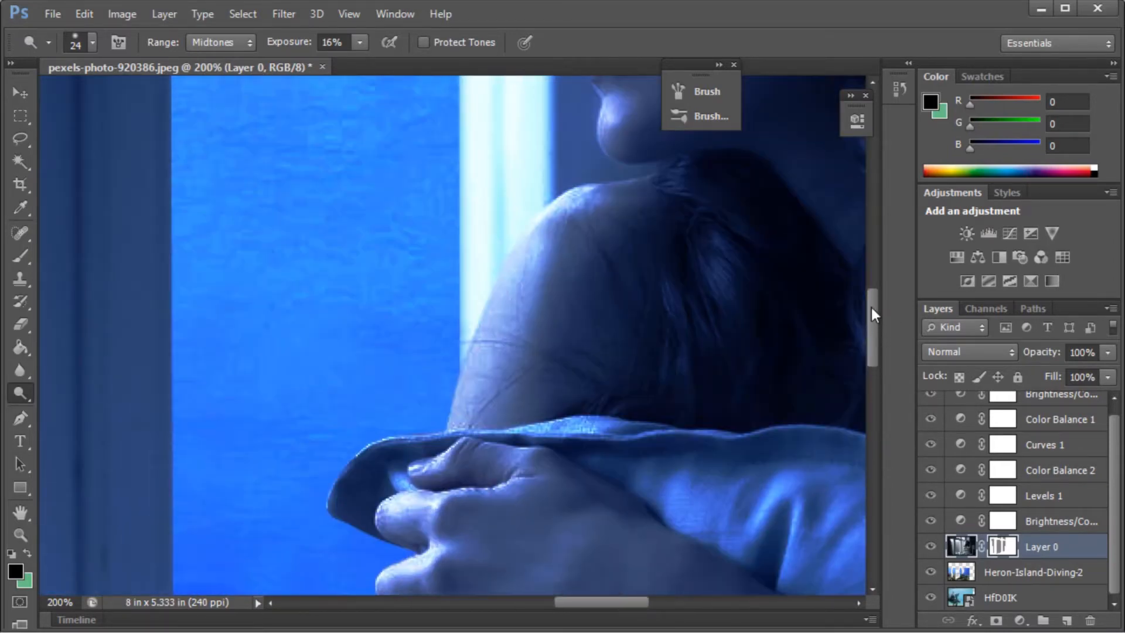
pyautogui.moveTo(615, 188)
pyautogui.mouseDown()
pyautogui.moveTo(563, 211)
pyautogui.moveTo(503, 280)
pyautogui.moveTo(479, 377)
pyautogui.mouseUp()
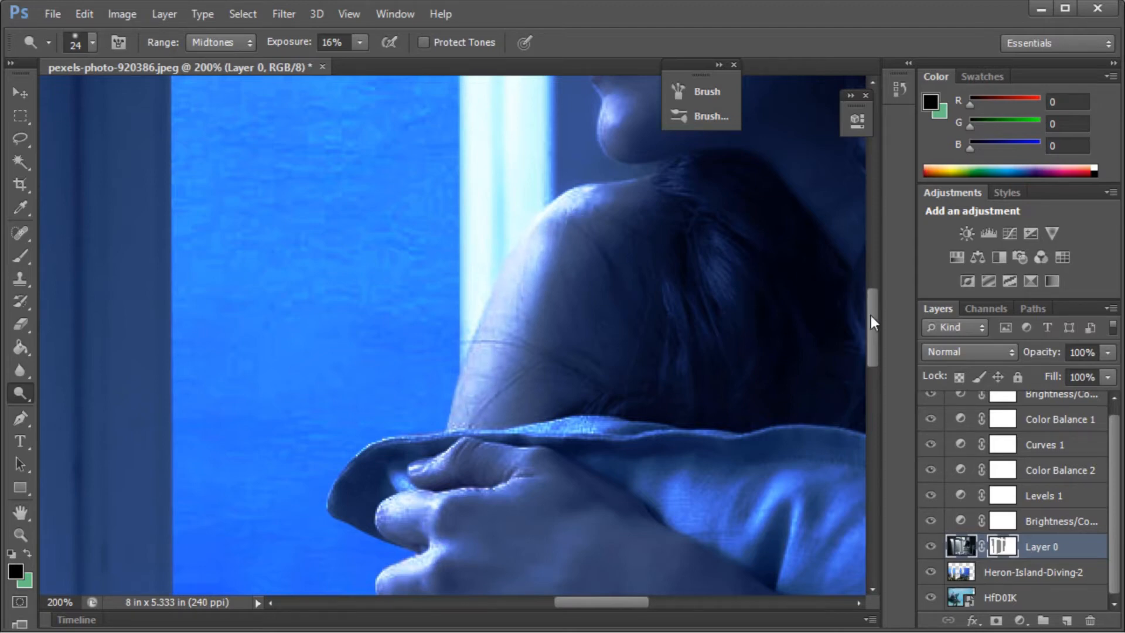
# - Dodge the fingers and knuckles of the hand holding the pillow
pyautogui.scroll(-4, 861, 352)
pyautogui.moveTo(422, 276)
pyautogui.mouseDown()
pyautogui.moveTo(382, 288)
pyautogui.moveTo(396, 285)
pyautogui.mouseUp()
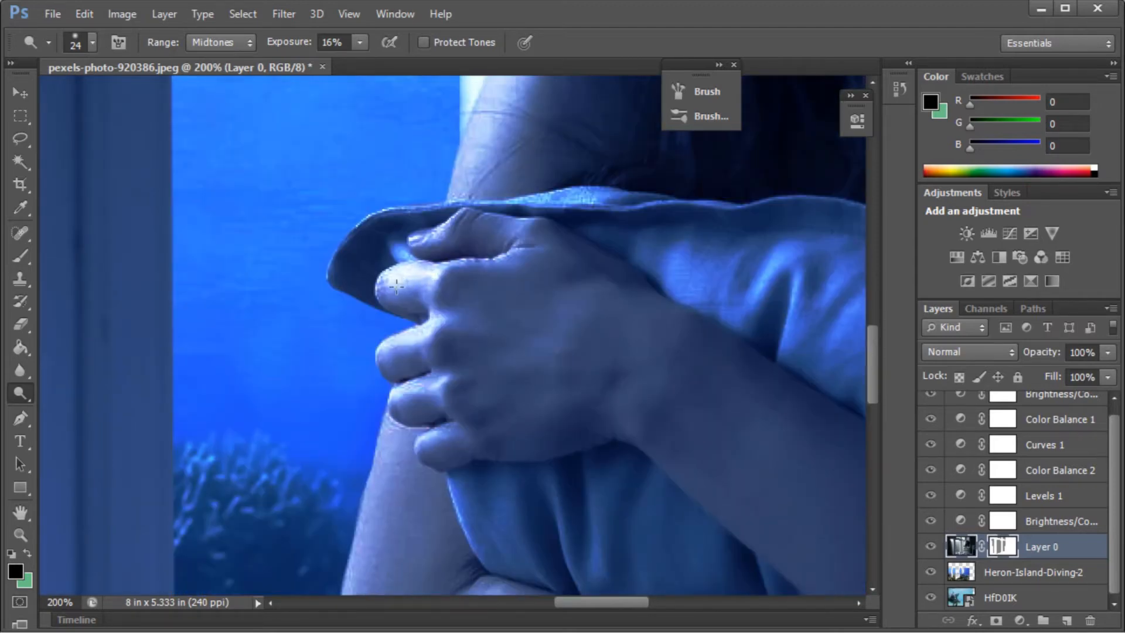
pyautogui.moveTo(456, 216); pyautogui.dragTo(403, 258)
pyautogui.moveTo(381, 349); pyautogui.dragTo(435, 311)
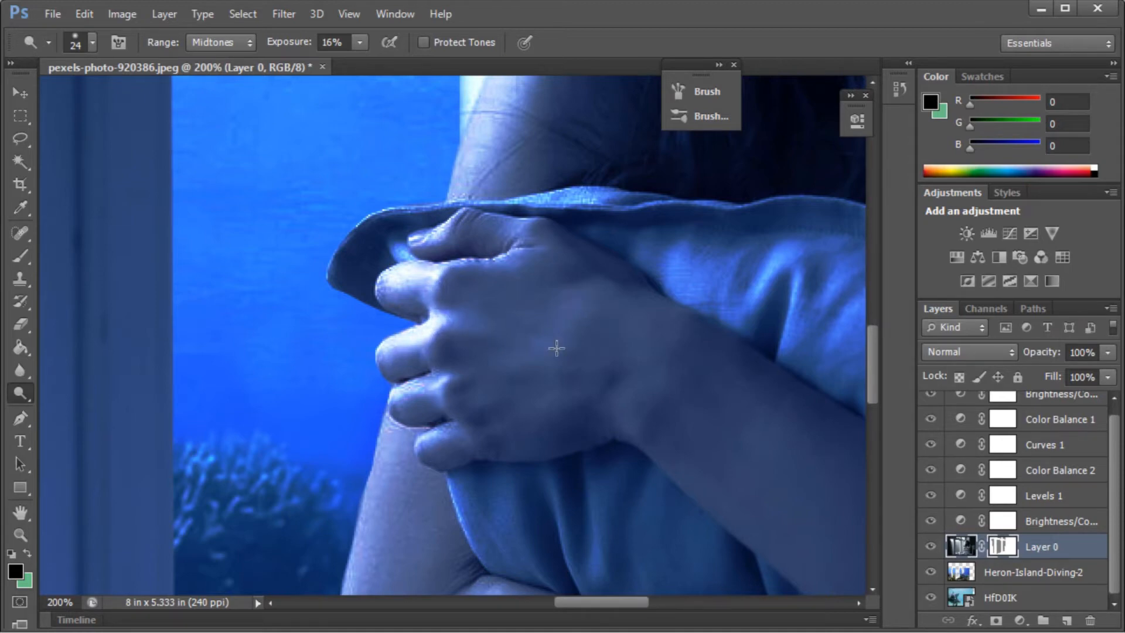
pyautogui.moveTo(441, 382)
pyautogui.mouseDown()
pyautogui.moveTo(400, 391)
pyautogui.moveTo(443, 380)
pyautogui.mouseUp()
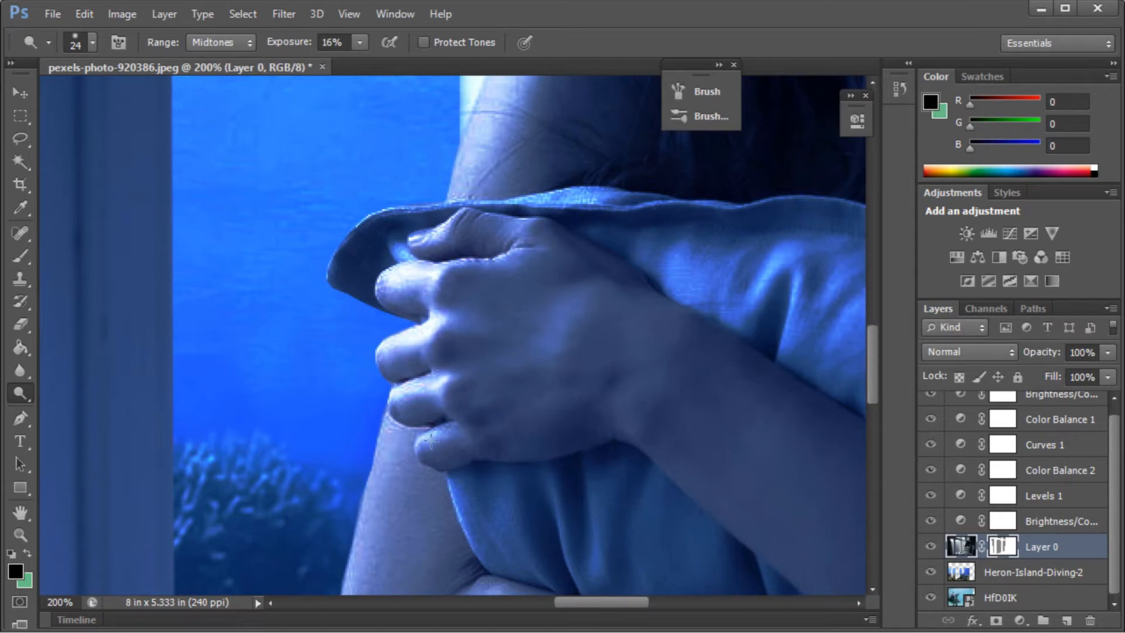
pyautogui.moveTo(423, 441); pyautogui.dragTo(455, 420)
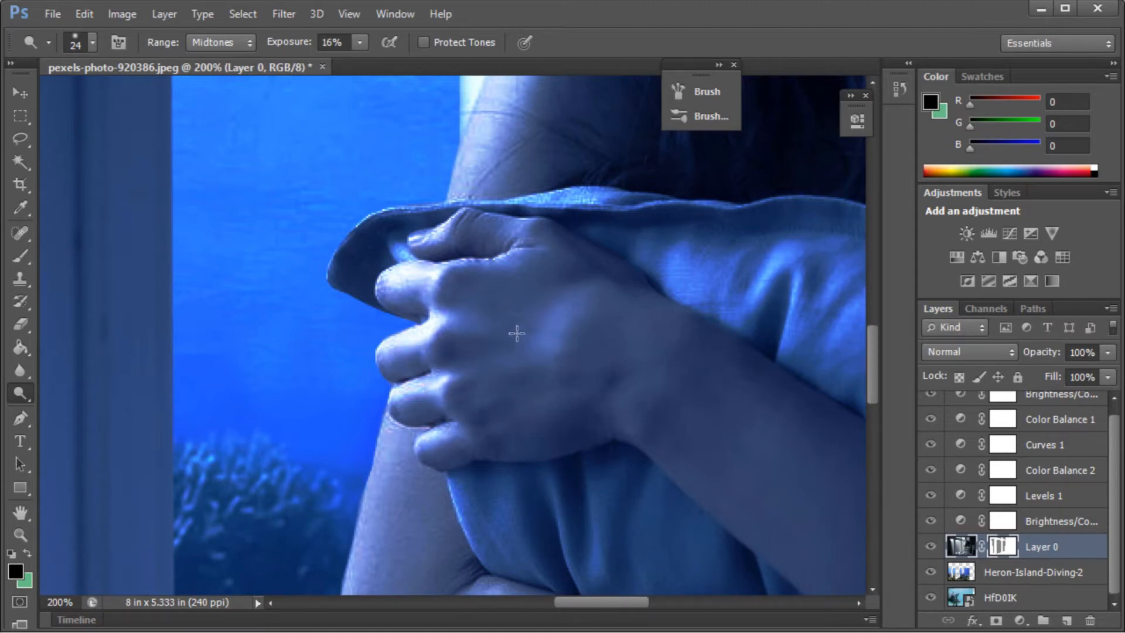
# - Dodge the window-facing edge of the woman's lower arm and elbow beneath the hand
pyautogui.hotkey('ctrl', '-')
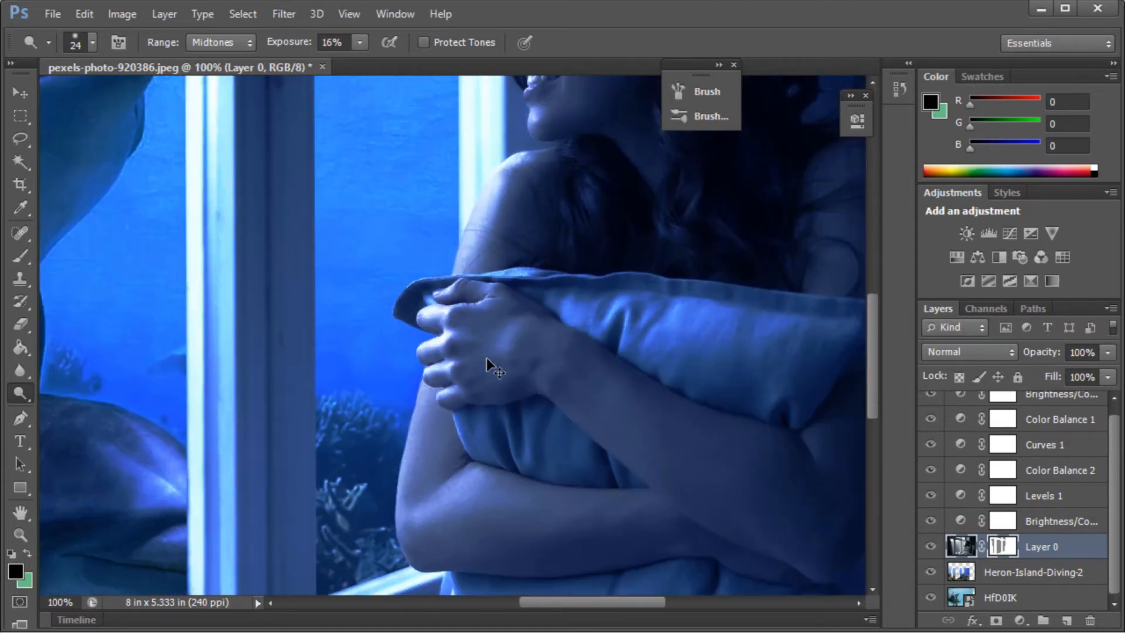
pyautogui.moveTo(420, 404)
pyautogui.mouseDown()
pyautogui.moveTo(421, 385)
pyautogui.moveTo(405, 503)
pyautogui.moveTo(423, 406)
pyautogui.moveTo(410, 478)
pyautogui.moveTo(419, 490)
pyautogui.moveTo(436, 414)
pyautogui.moveTo(422, 487)
pyautogui.moveTo(441, 376)
pyautogui.moveTo(403, 559)
pyautogui.moveTo(425, 565)
pyautogui.moveTo(431, 463)
pyautogui.mouseUp()
pyautogui.moveTo(401, 539); pyautogui.dragTo(405, 542)
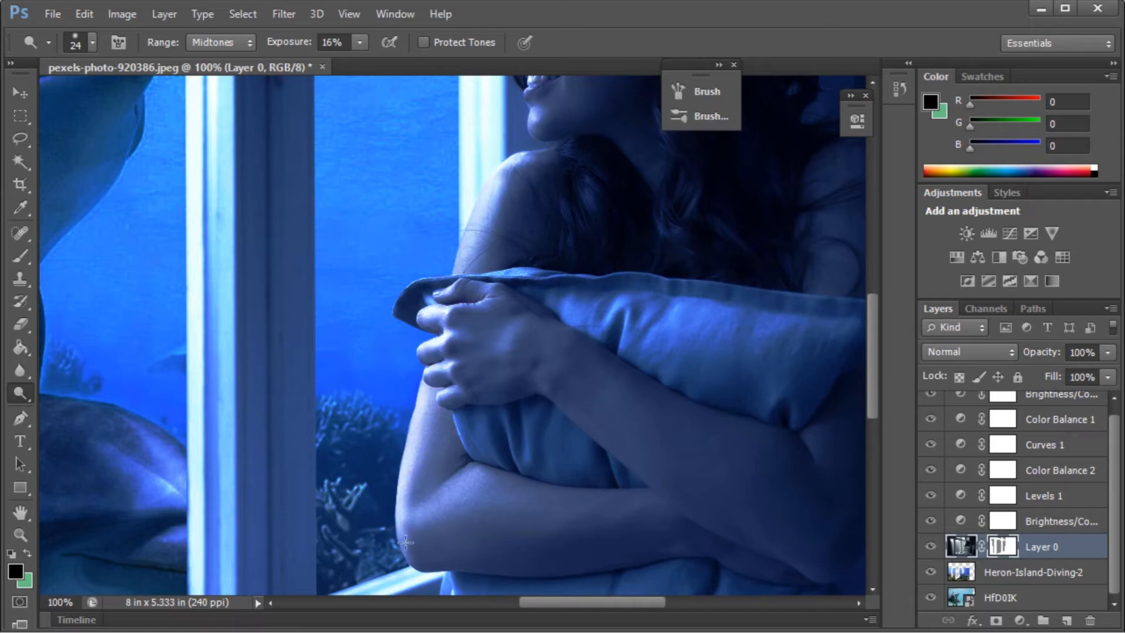
pyautogui.moveTo(474, 477)
pyautogui.mouseDown()
pyautogui.moveTo(448, 502)
pyautogui.moveTo(471, 477)
pyautogui.moveTo(458, 502)
pyautogui.moveTo(389, 534)
pyautogui.mouseUp()
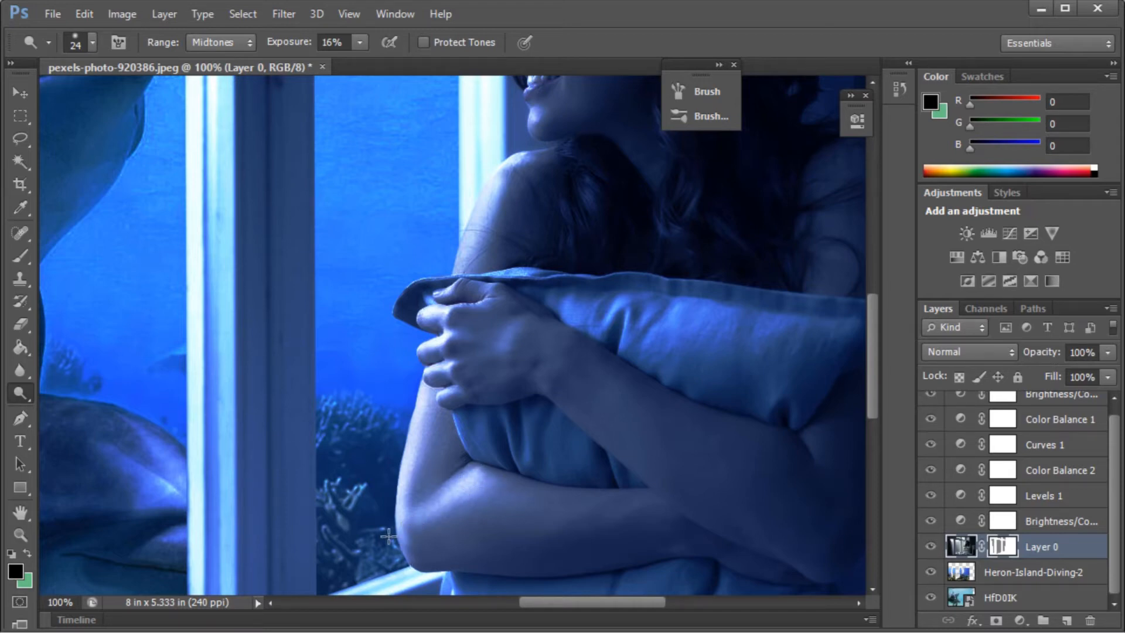
# - Dodge the window-facing side of the pillow below the woman's forearm
pyautogui.scroll(-2, 387, 535)
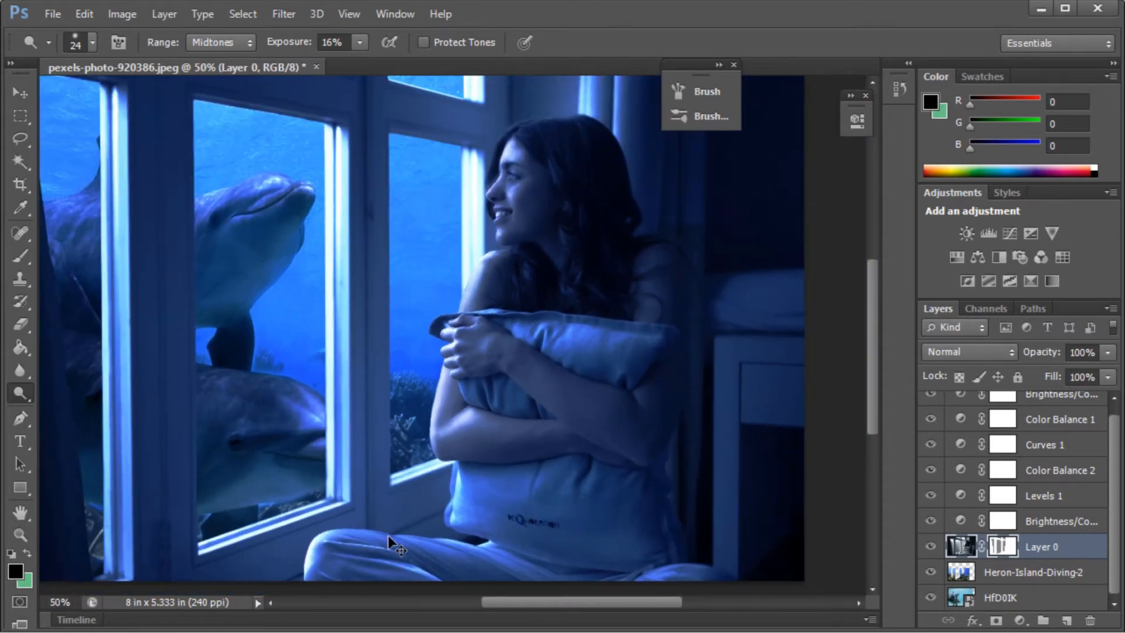
pyautogui.scroll(1, 388, 535)
pyautogui.scroll(-3, 388, 535)
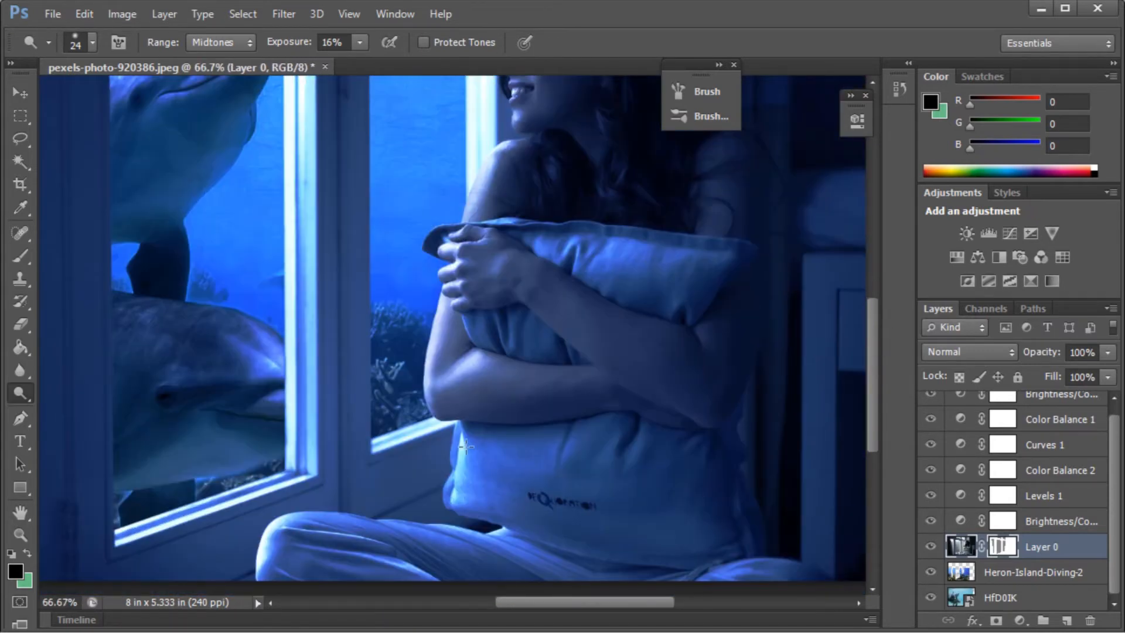
pyautogui.moveTo(451, 496); pyautogui.dragTo(452, 486)
pyautogui.moveTo(465, 443); pyautogui.dragTo(475, 482)
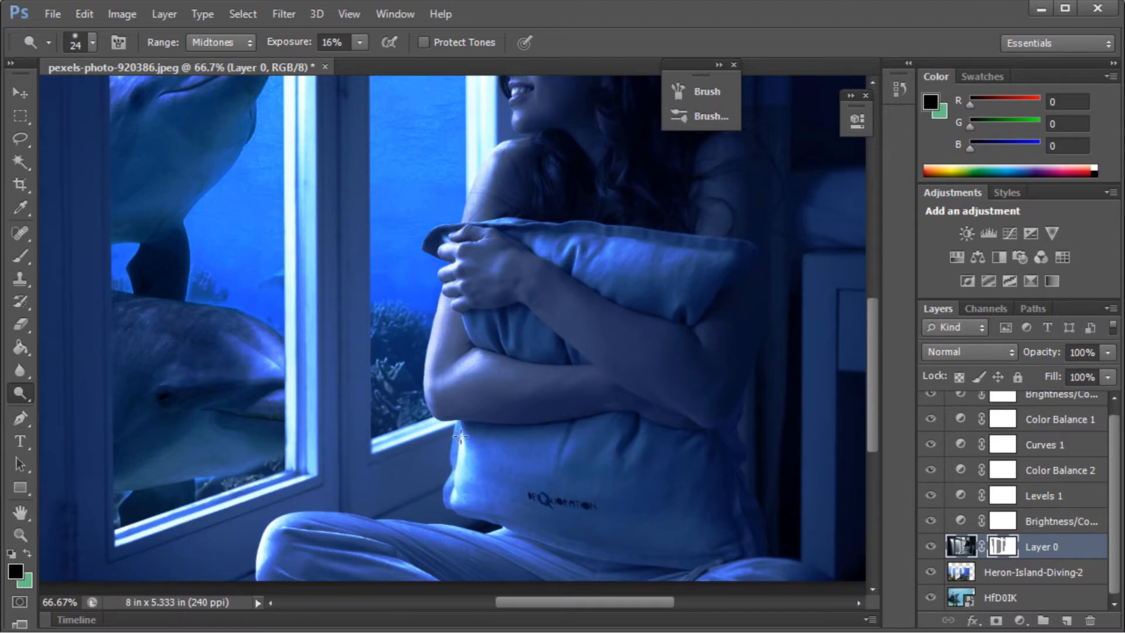
pyautogui.moveTo(461, 436)
pyautogui.mouseDown()
pyautogui.moveTo(473, 478)
pyautogui.moveTo(484, 458)
pyautogui.moveTo(516, 490)
pyautogui.mouseUp()
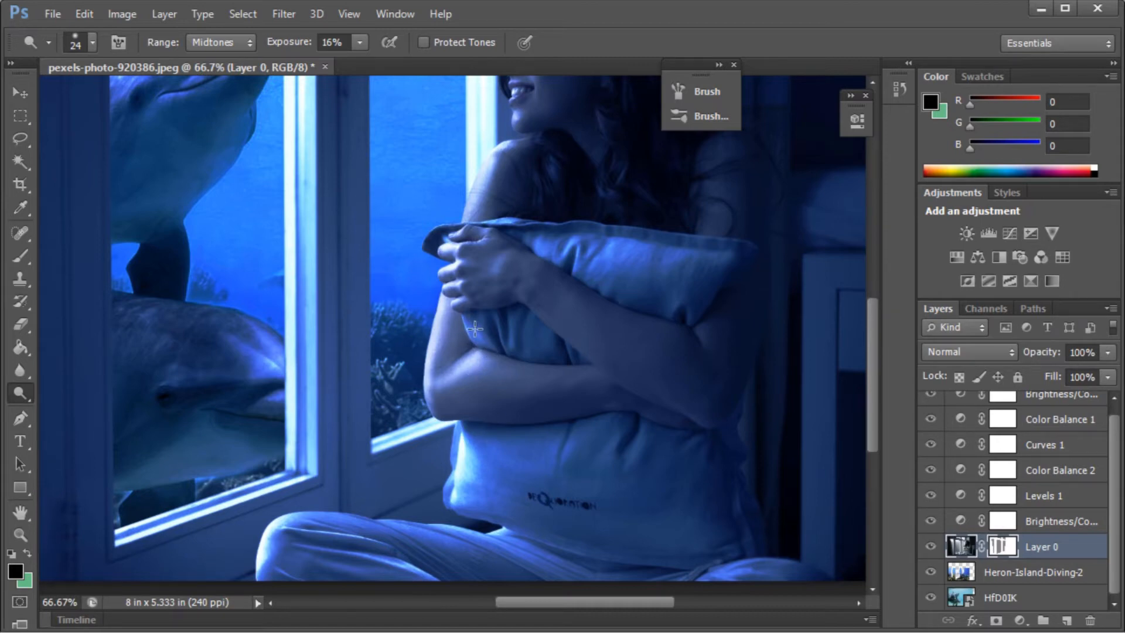
# - Brighten the highlights along the waves of the woman's hair with the Dodge tool at 16% exposure
pyautogui.hotkey('ctrl', '-')
pyautogui.hotkey('ctrl', '-')
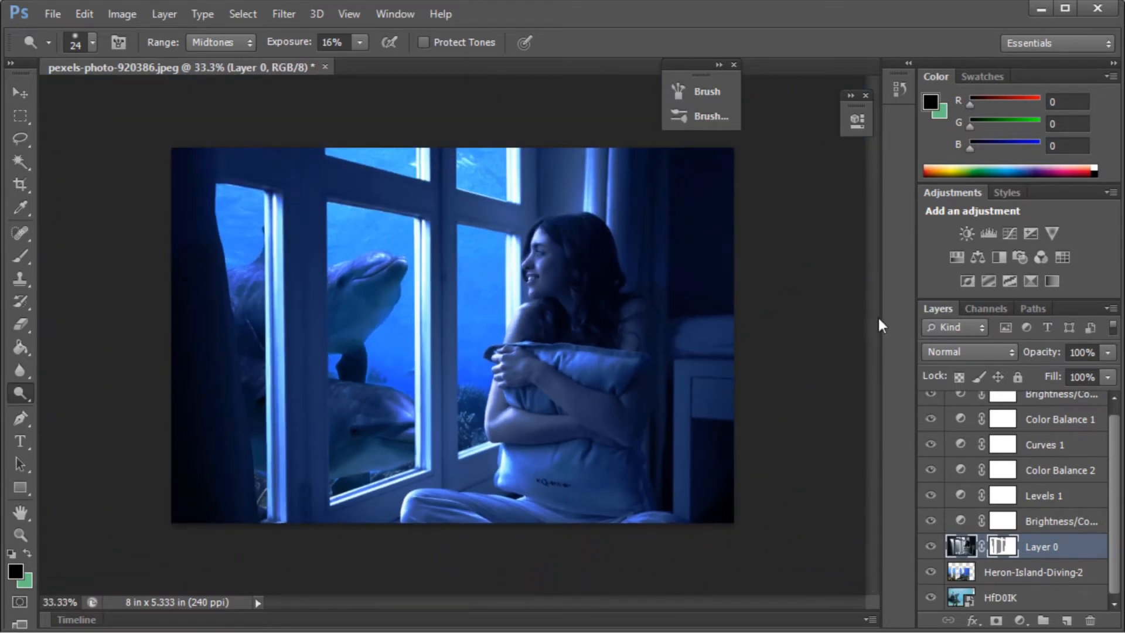
pyautogui.hotkey('ctrl', '+')
pyautogui.hotkey('ctrl', '+')
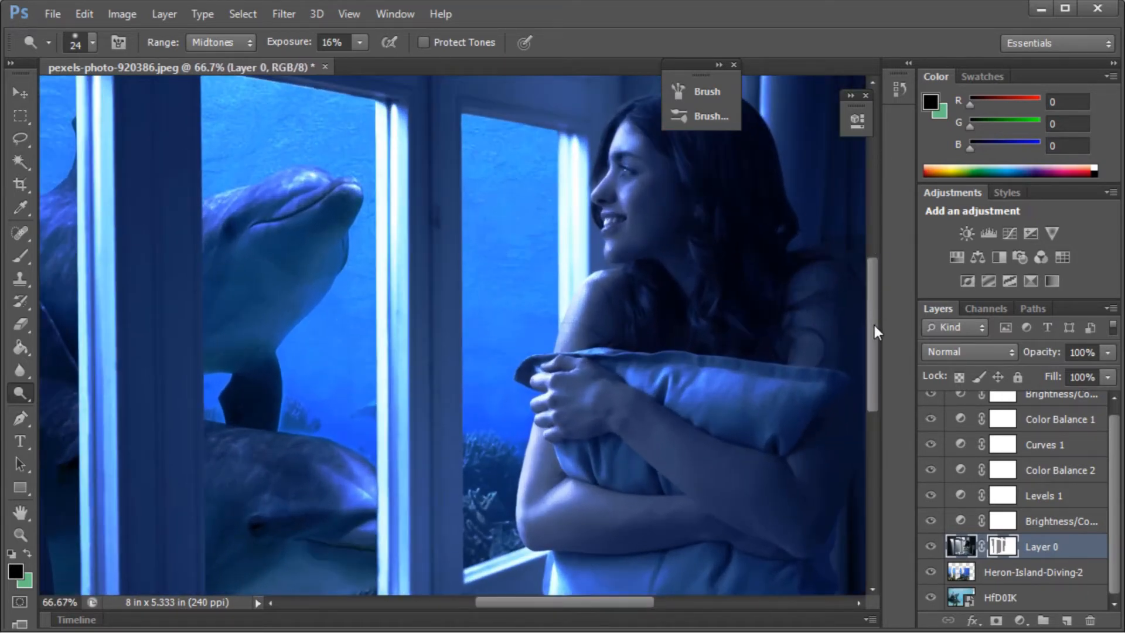
pyautogui.moveTo(874, 325); pyautogui.dragTo(873, 254)
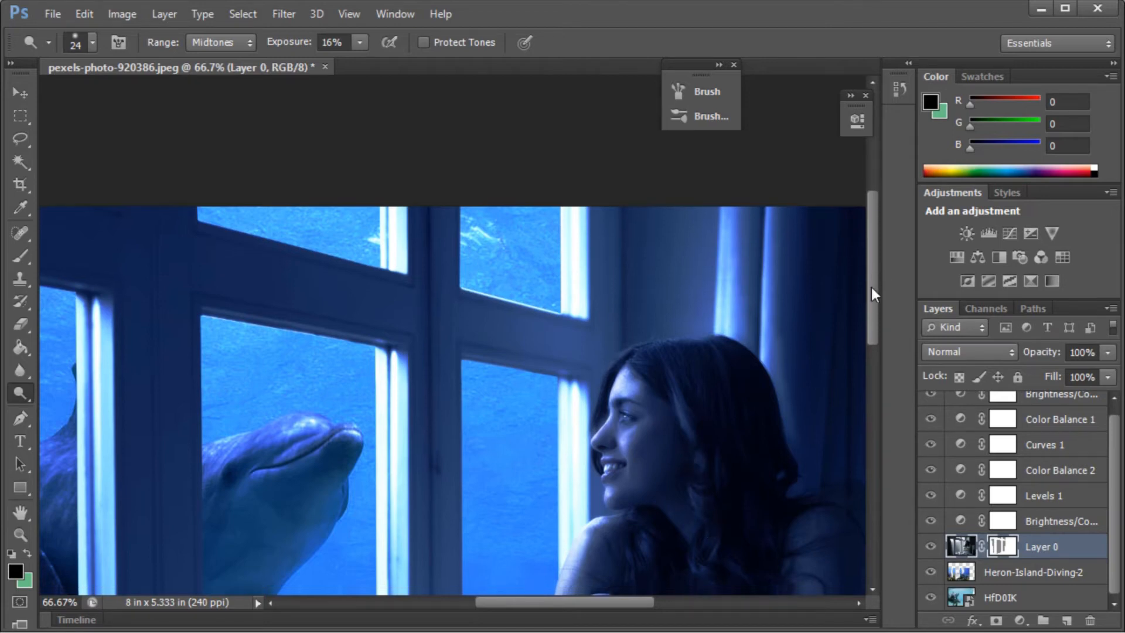
pyautogui.moveTo(870, 287); pyautogui.dragTo(873, 324)
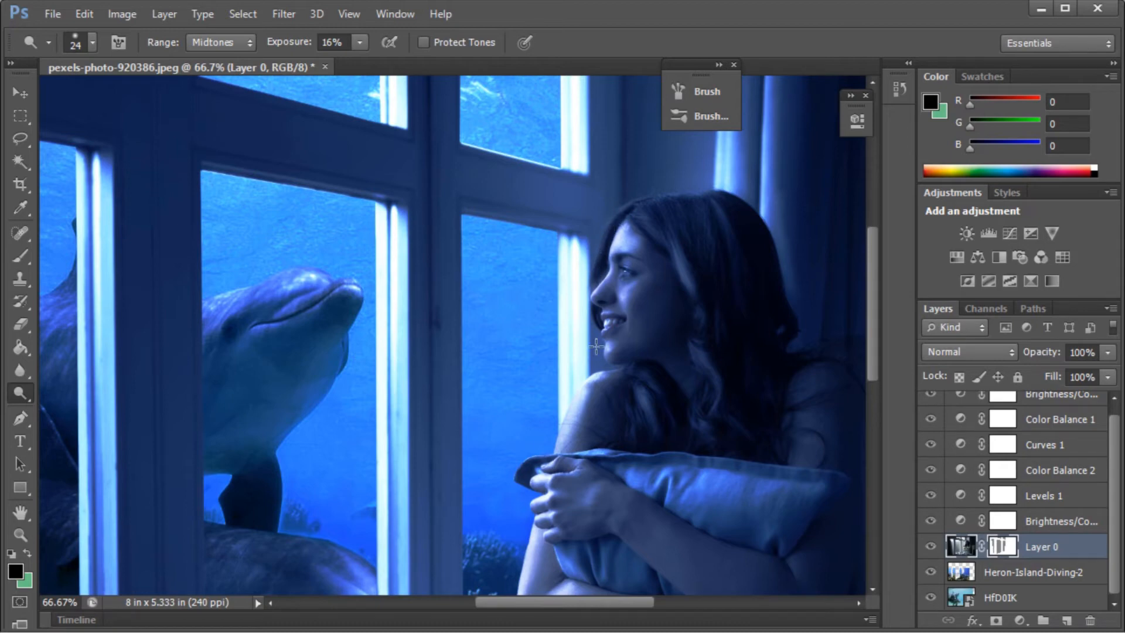
pyautogui.hotkey('ctrl', '-')
pyautogui.hotkey('ctrl', '-')
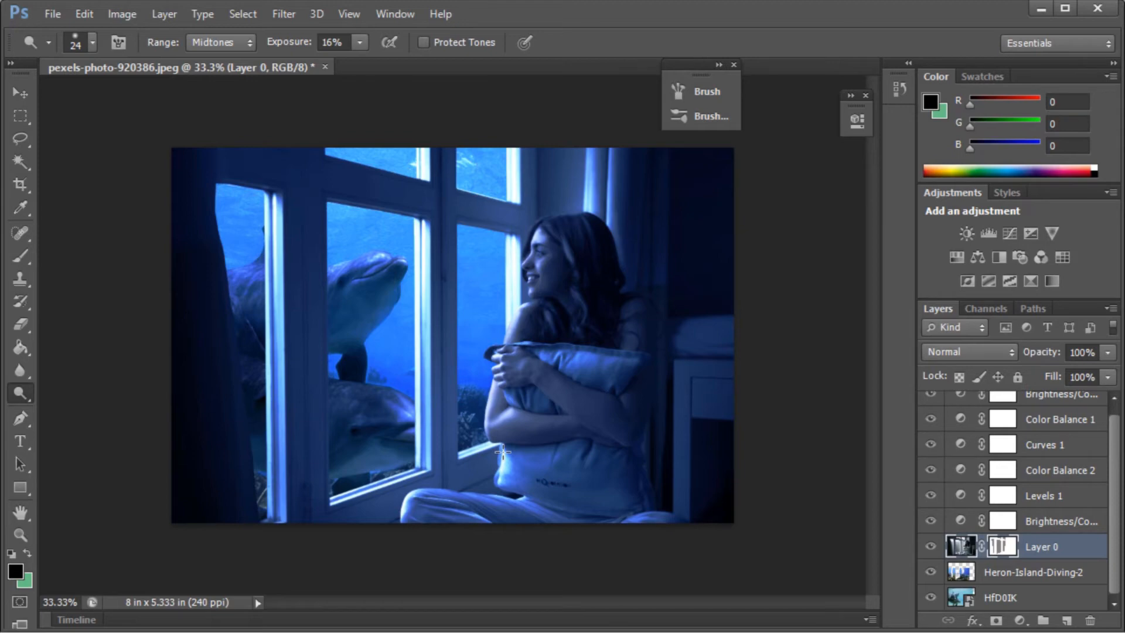
# - Merge Layer 0 down into the Heron-Island-Diving-2 layer
pyautogui.rightClick(1043, 545)
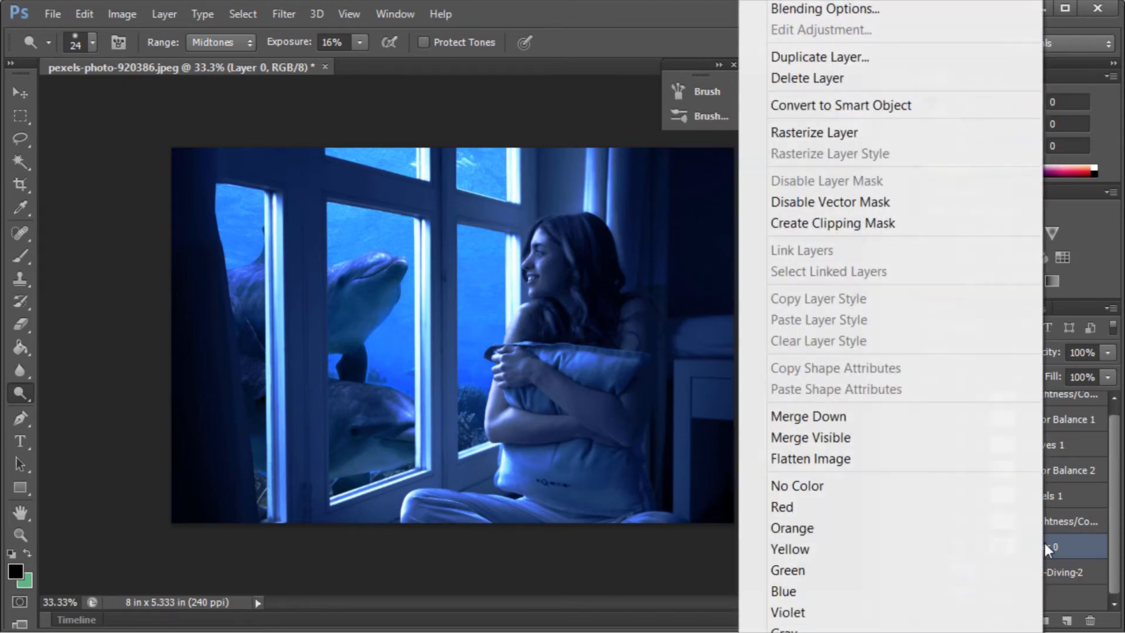
pyautogui.click(855, 418)
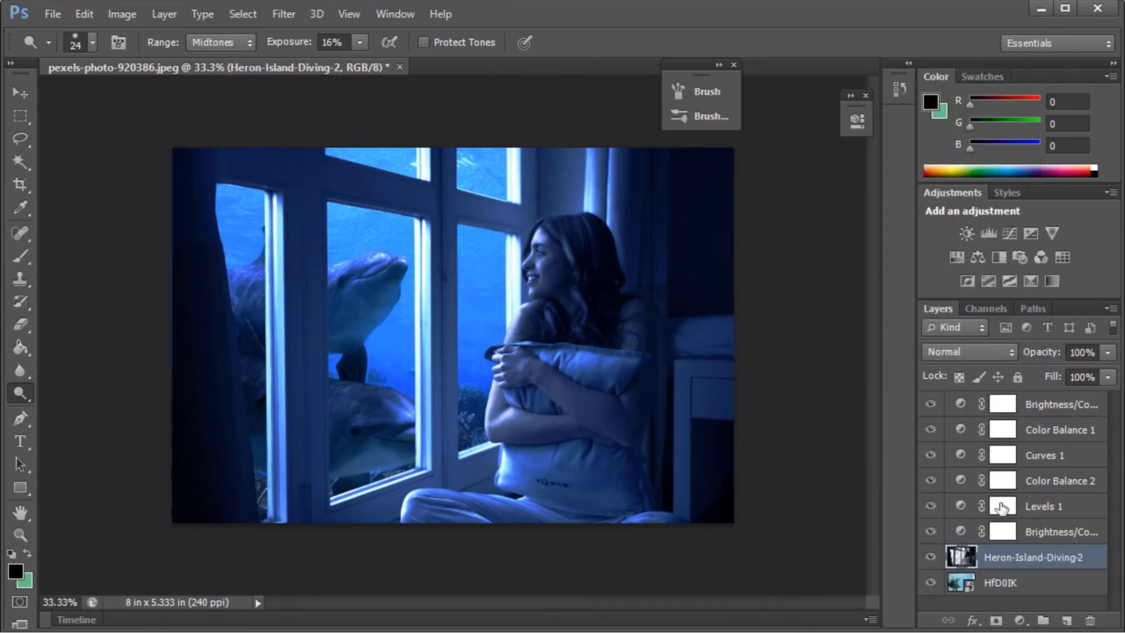
pyautogui.rightClick(1020, 561)
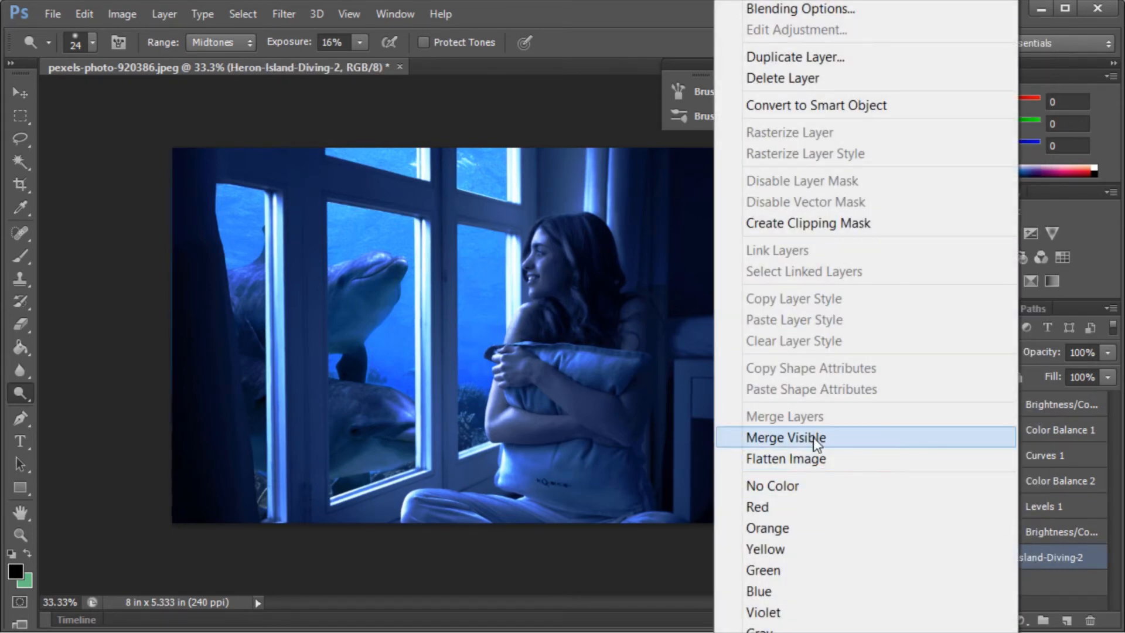
pyautogui.click(1043, 583)
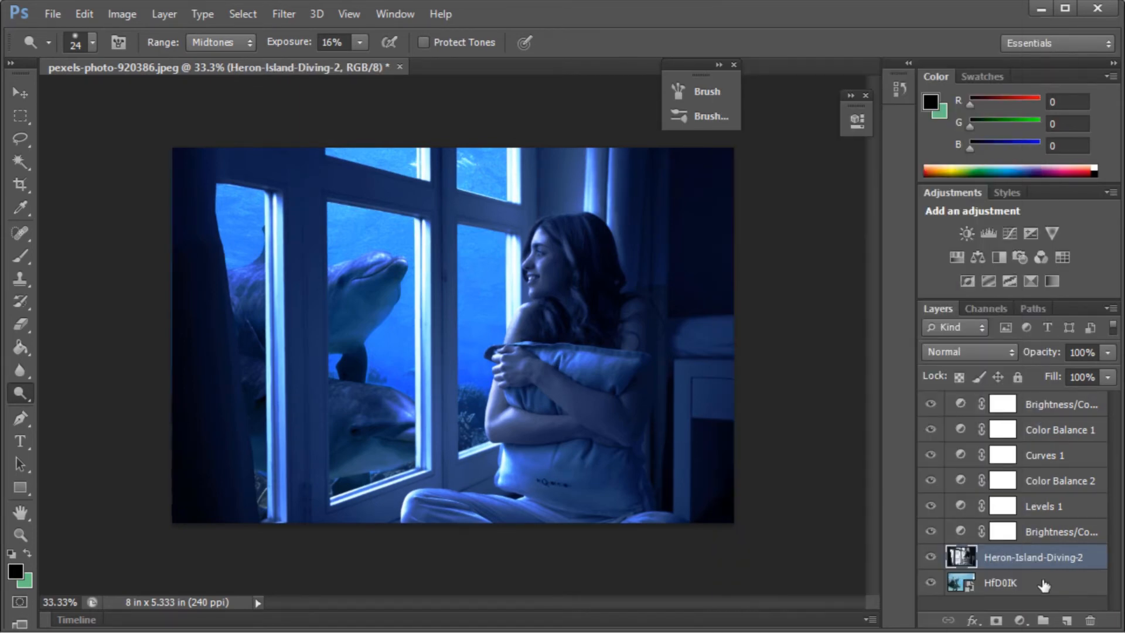
# - Rasterize the HfD0IK smart object layer and merge the Heron-Island-Diving-2 layer down into it
pyautogui.click(1043, 585)
pyautogui.press('space')
pyautogui.doubleClick(1044, 584)
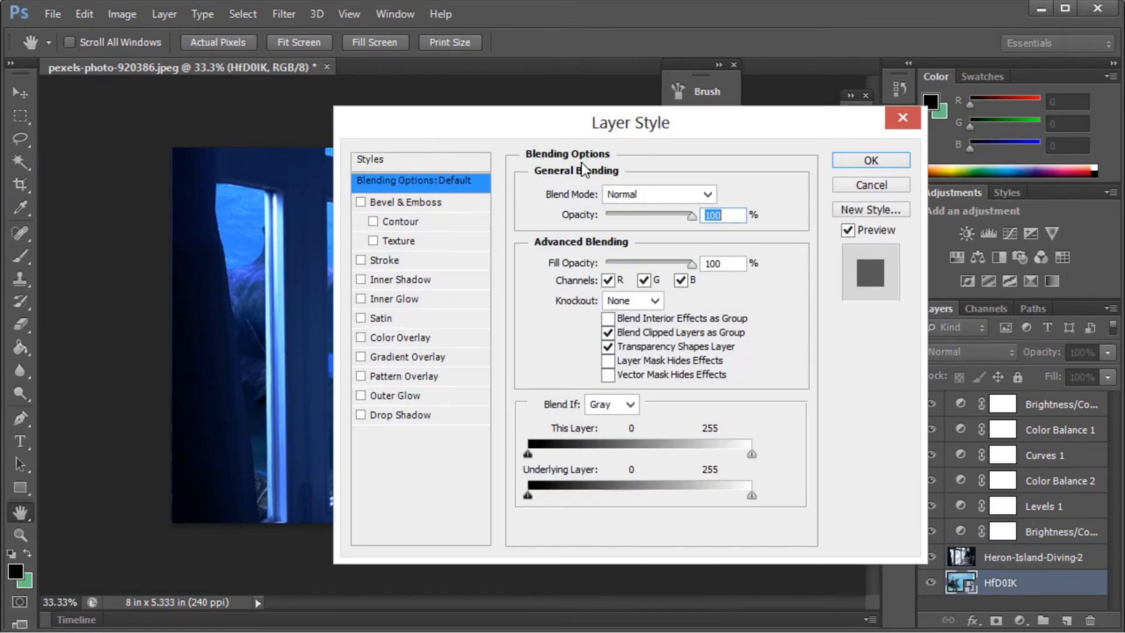
pyautogui.click(884, 165)
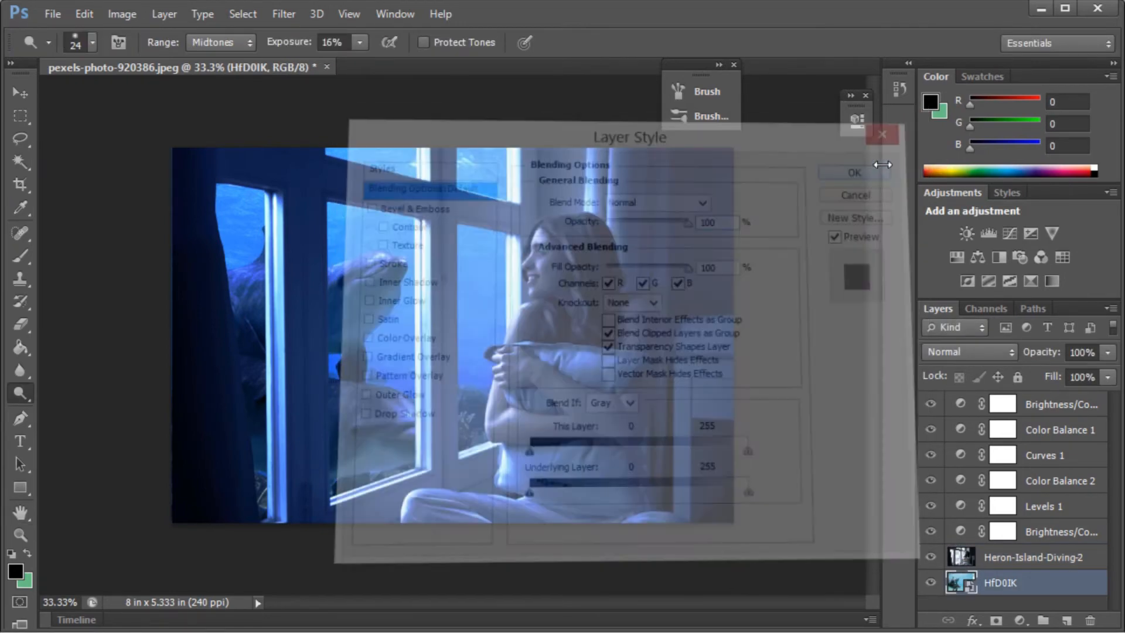
pyautogui.click(267, 380)
pyautogui.click(538, 275)
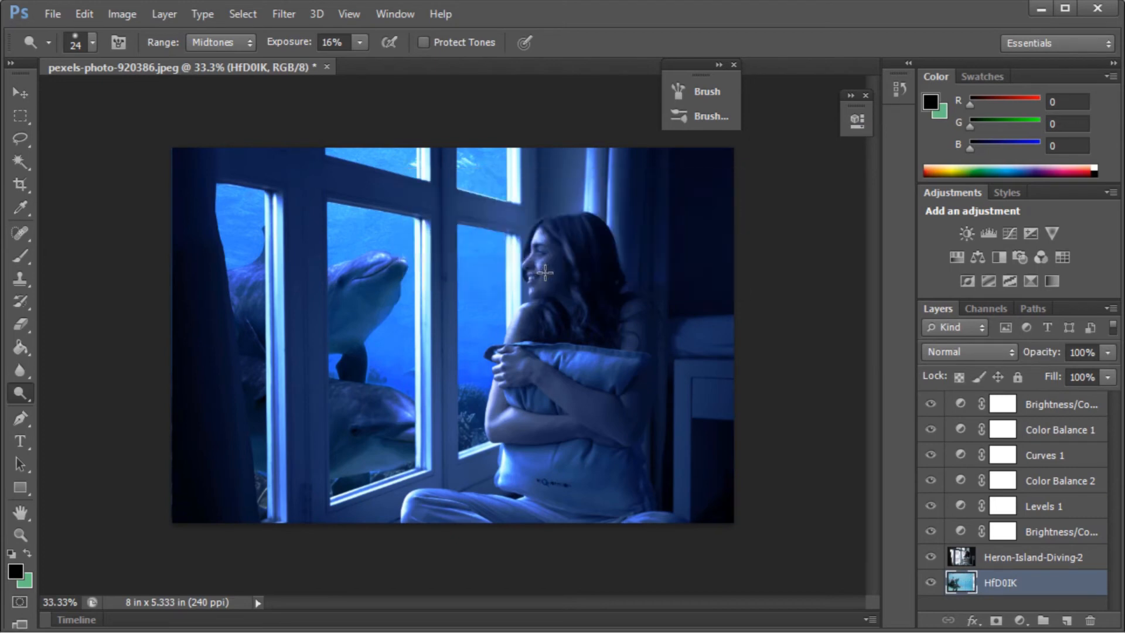
pyautogui.rightClick(980, 555)
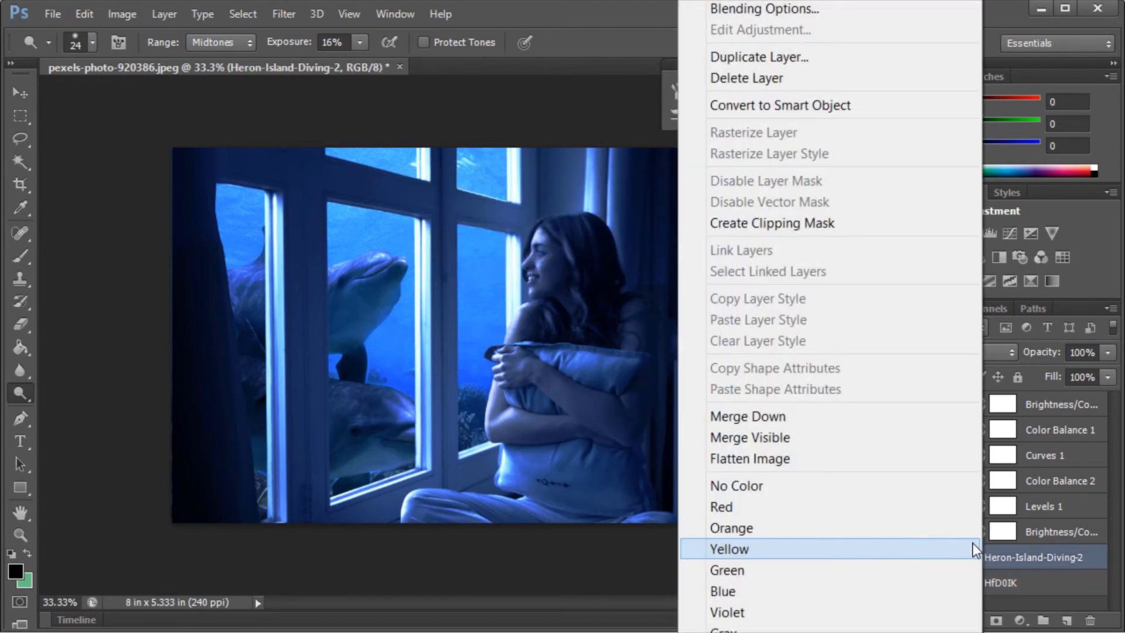
pyautogui.click(802, 417)
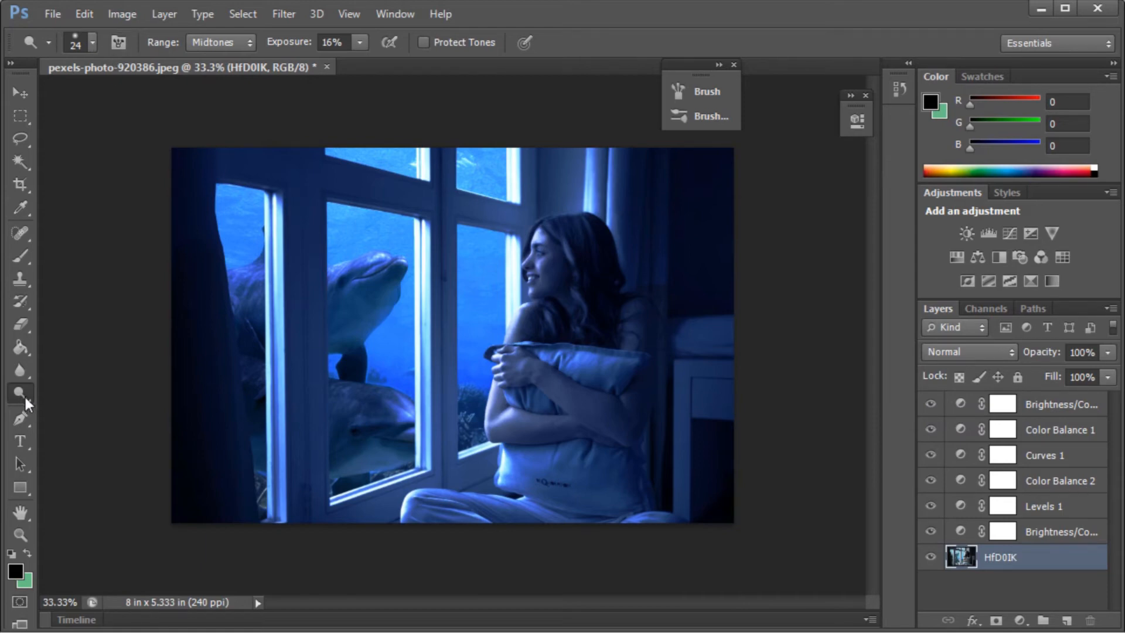
# - Dodge thin diagonal light rays across the window panes and the upper dolphin with a 49 px brush at 16% exposure
pyautogui.click(93, 43)
pyautogui.moveTo(66, 97); pyautogui.dragTo(71, 96)
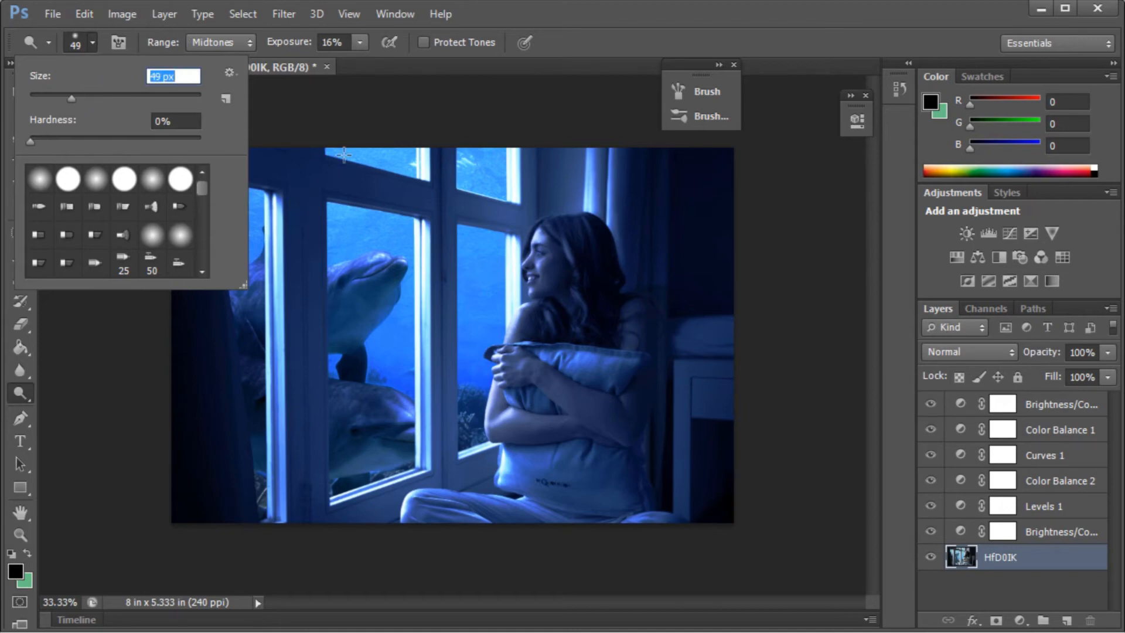
pyautogui.click(838, 444)
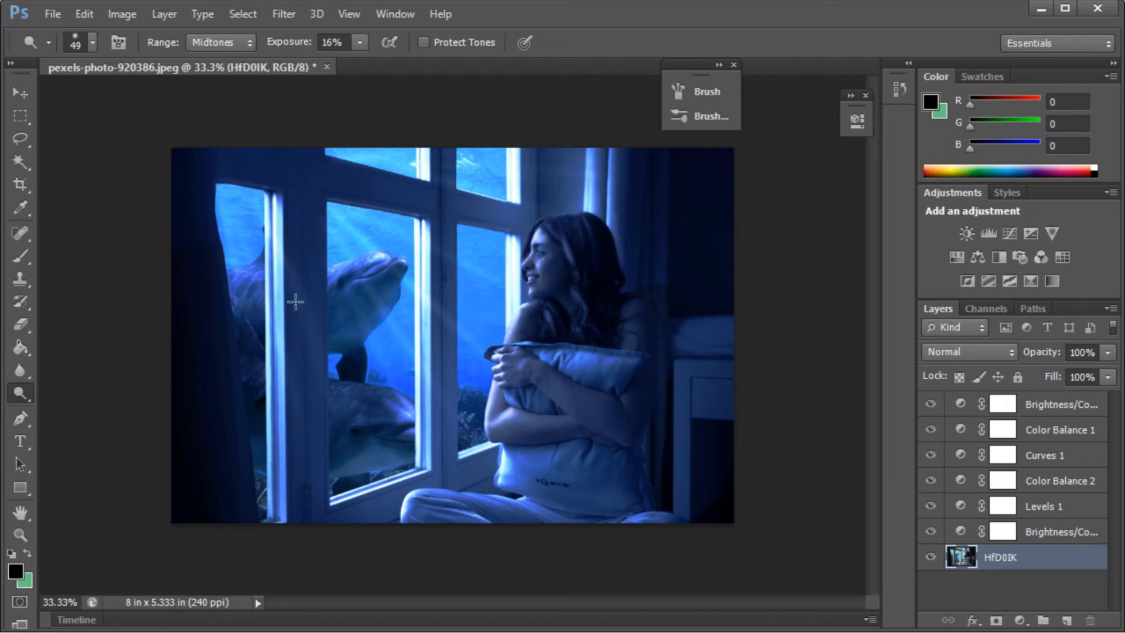
# - Strengthen the diagonal light rays through the middle and woman-side window panes using an 81 px Dodge brush
pyautogui.click(92, 43)
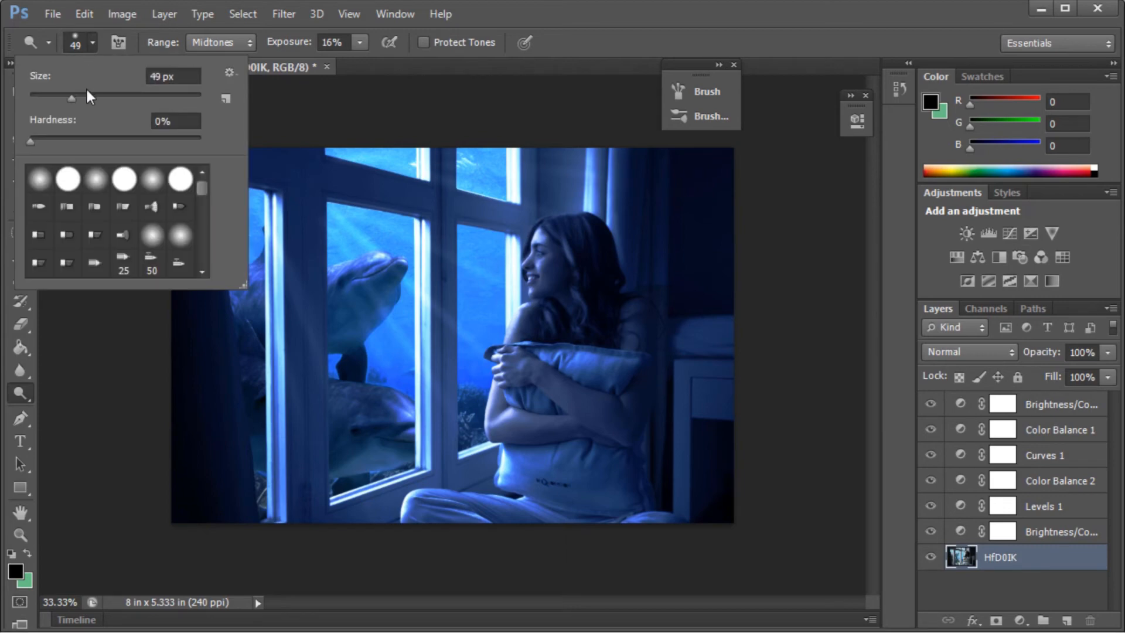
pyautogui.moveTo(94, 94); pyautogui.dragTo(102, 95)
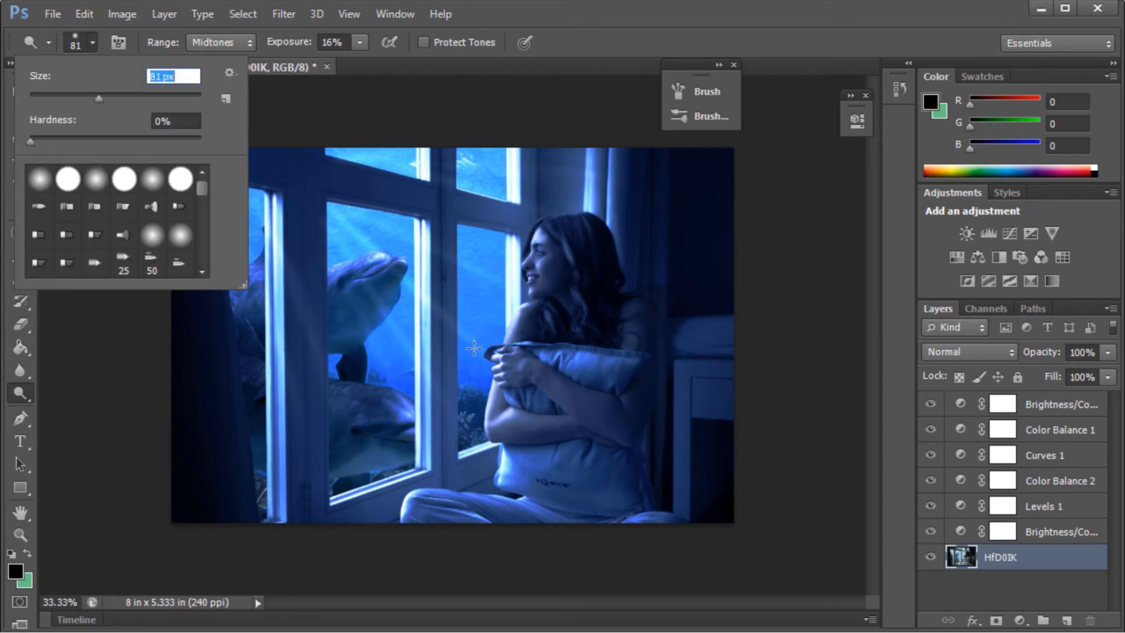
pyautogui.click(474, 347)
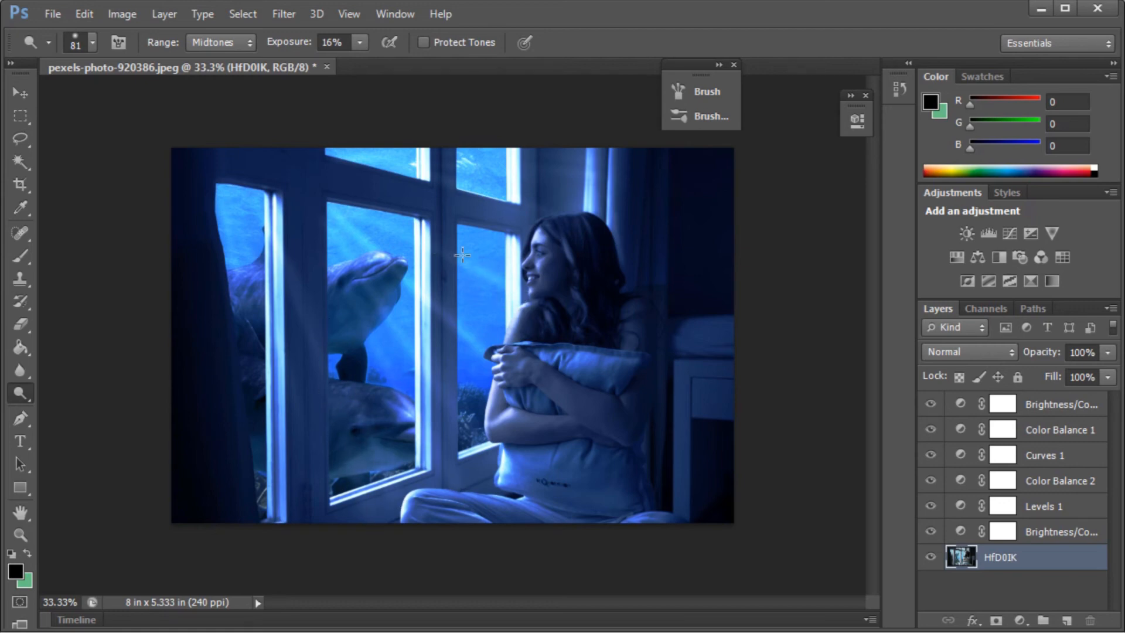
# - Dodge broad, soft light beams slanting through the window panes toward the woman with a 133 px brush
pyautogui.click(92, 43)
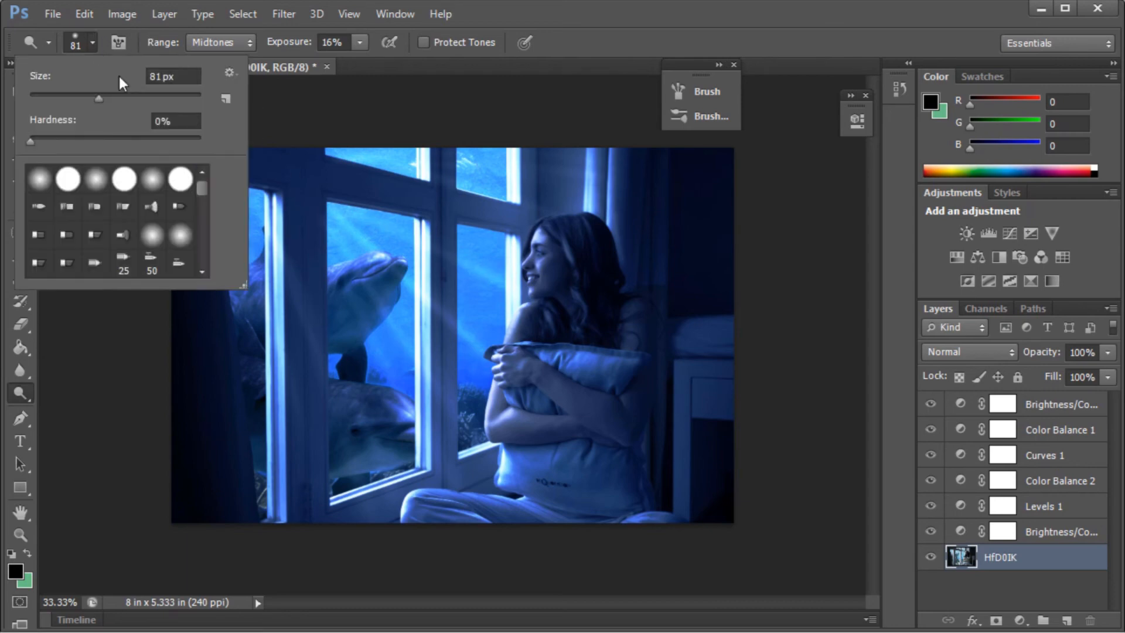
pyautogui.click(130, 96)
pyautogui.click(490, 277)
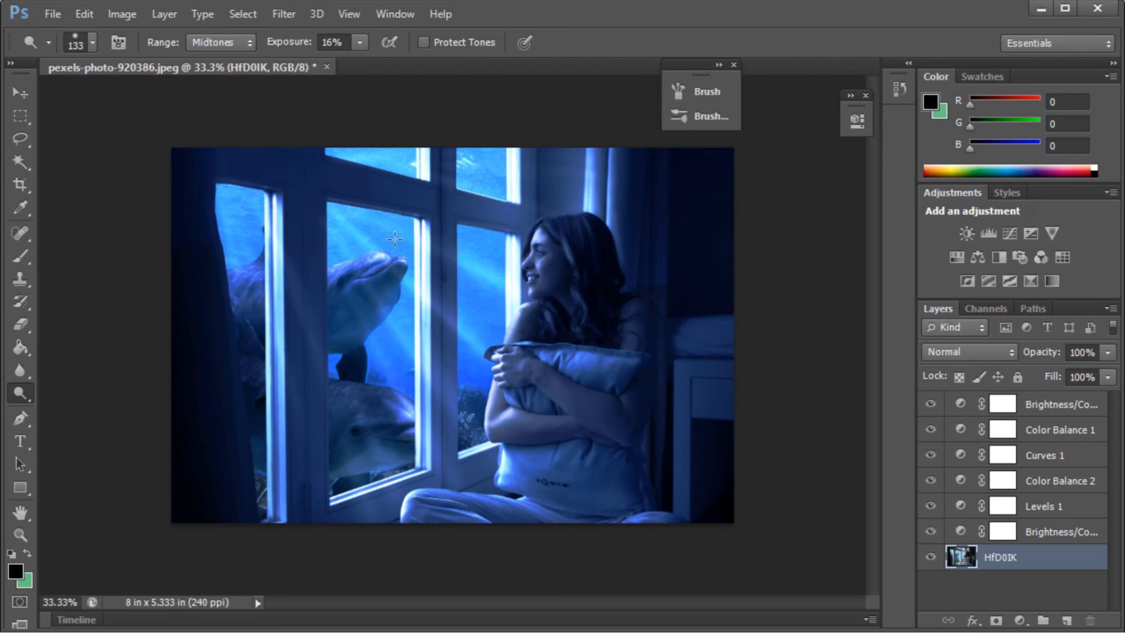
pyautogui.hotkey('ctrl', '-')
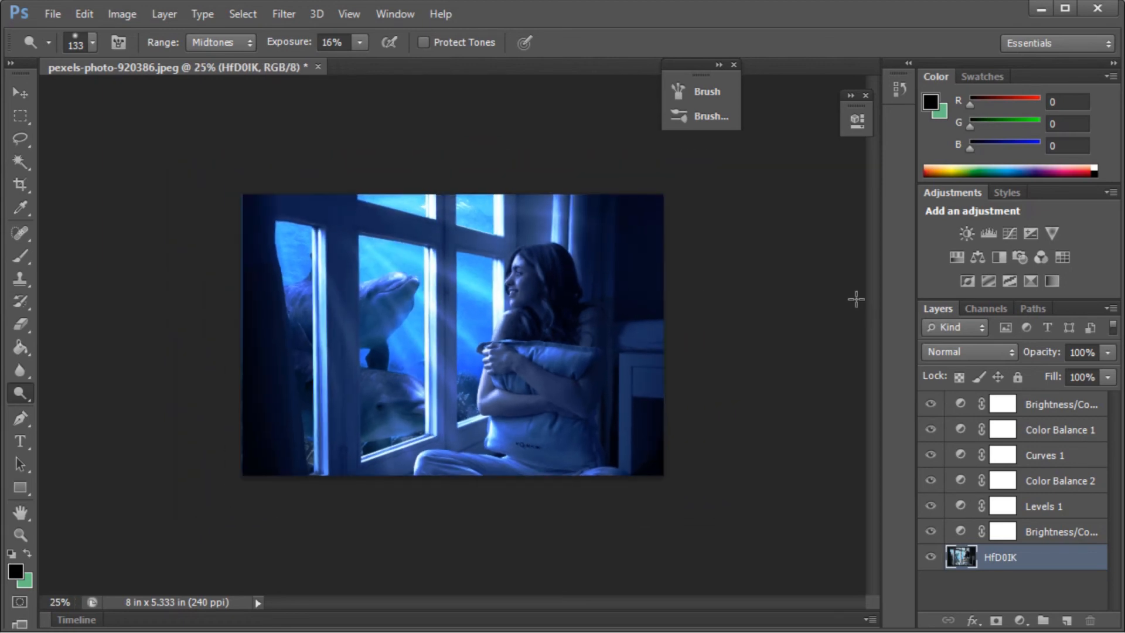